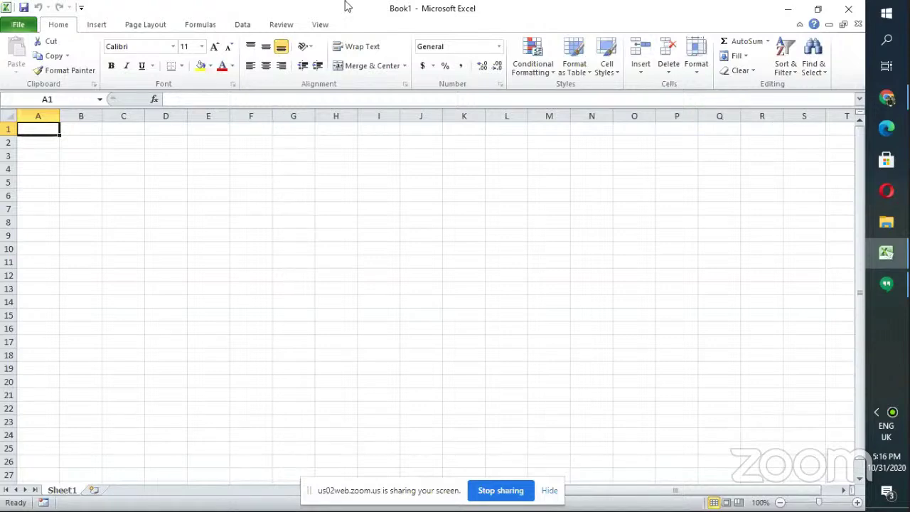
Step: Restore the Book1 workbook window from full size and minimize it within the program window
{"action": "left_click", "coordinate": [844, 25]}
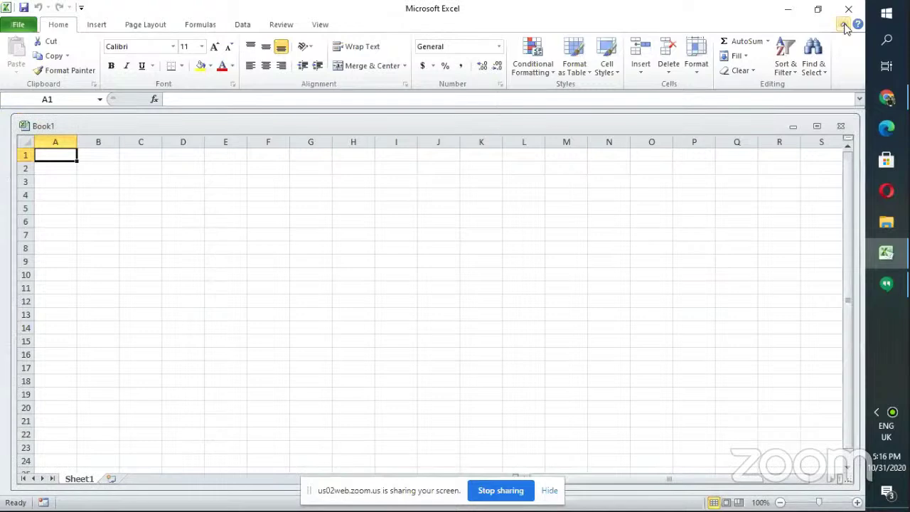
{"action": "left_click", "coordinate": [794, 127]}
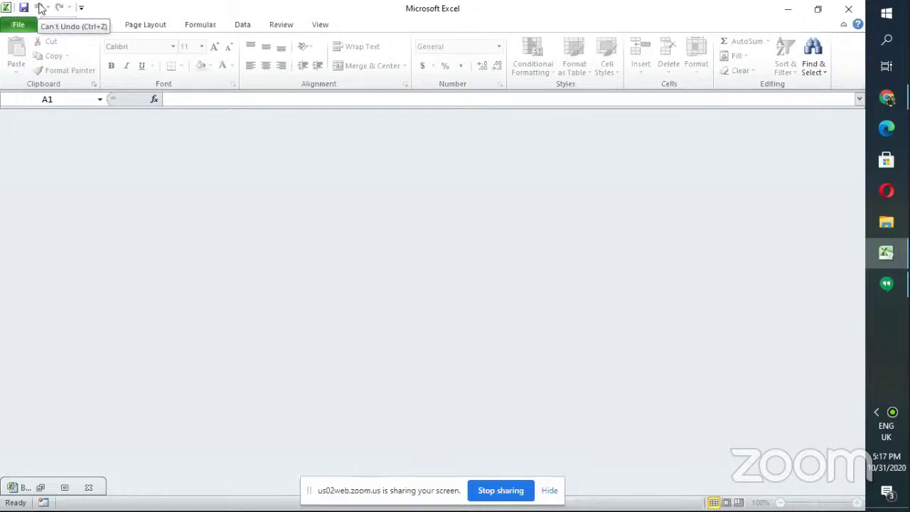
Step: Add the Datasheet Formatting and E-mail commands to the Quick Access Toolbar for all documents
{"action": "left_click", "coordinate": [81, 9]}
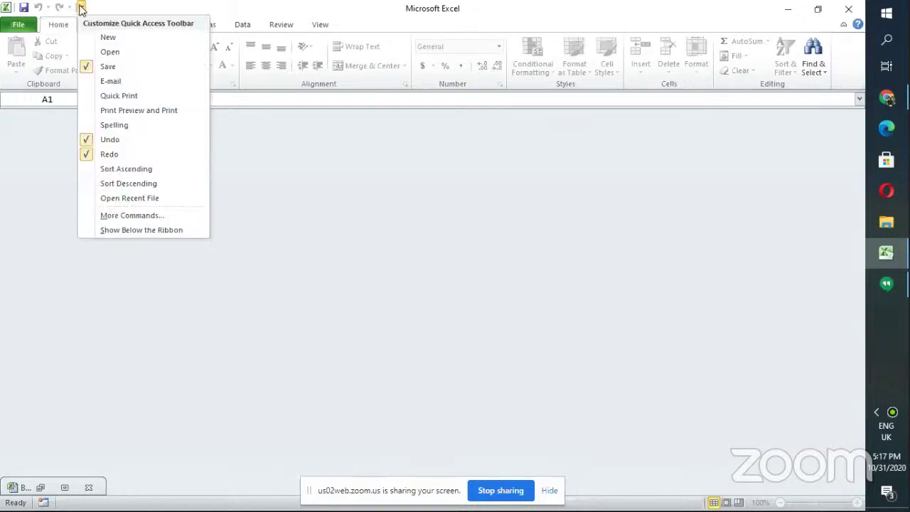
{"action": "left_click", "coordinate": [139, 217]}
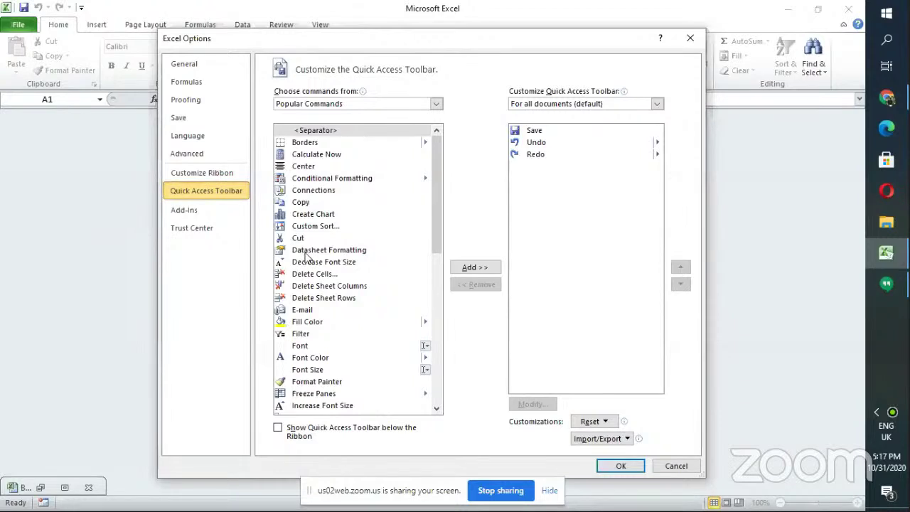
{"action": "left_click", "coordinate": [307, 252]}
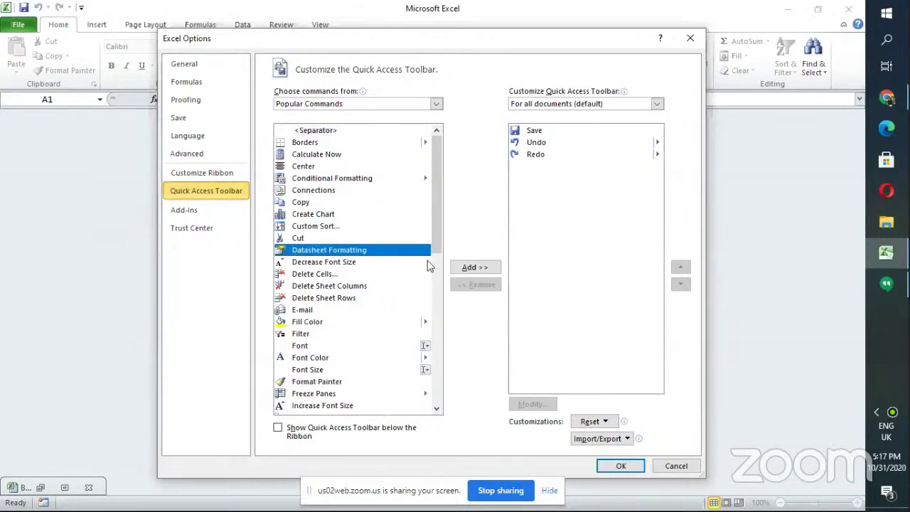
{"action": "left_click", "coordinate": [474, 267]}
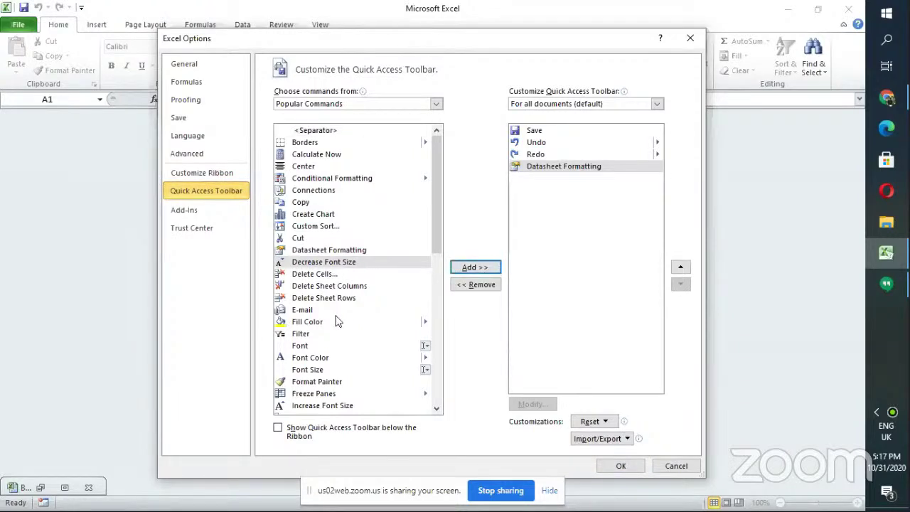
{"action": "left_click", "coordinate": [299, 312]}
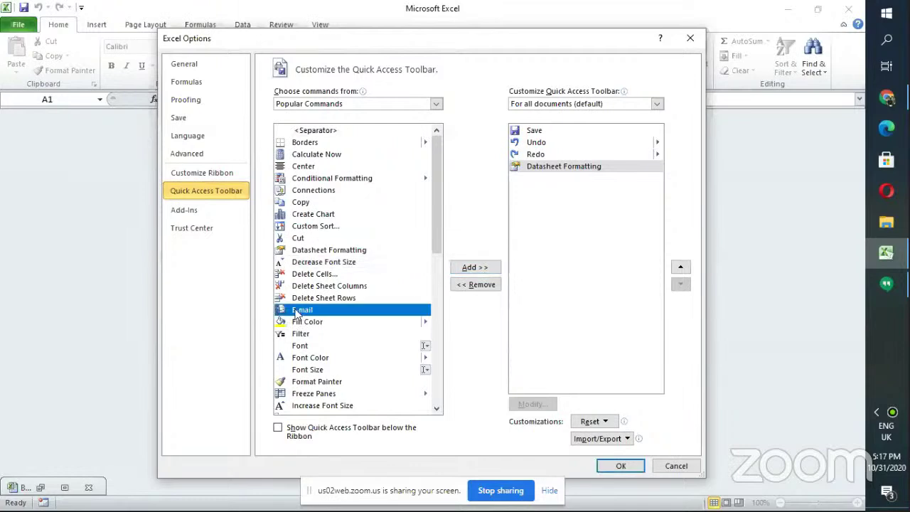
{"action": "left_click", "coordinate": [474, 267]}
{"action": "left_click", "coordinate": [621, 463]}
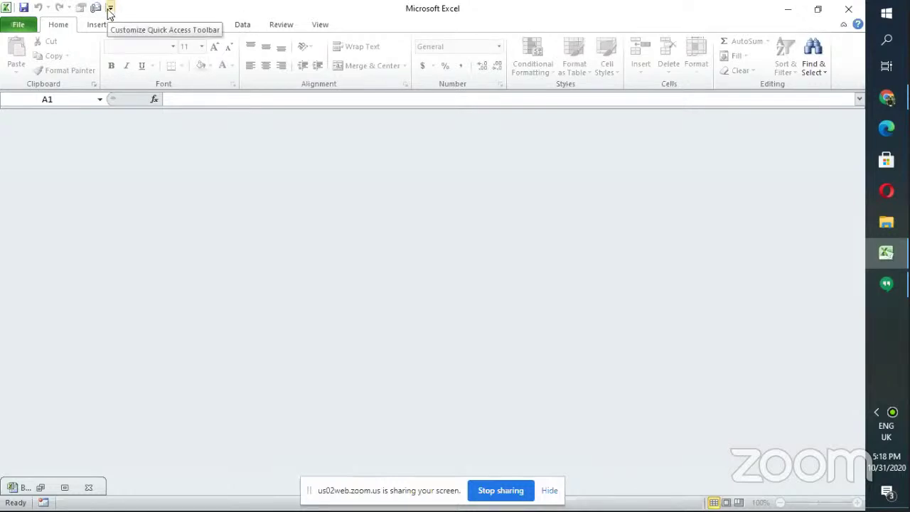
Step: Enable the Developer tab among the main tabs in the ribbon customization options
{"action": "left_click", "coordinate": [9, 26]}
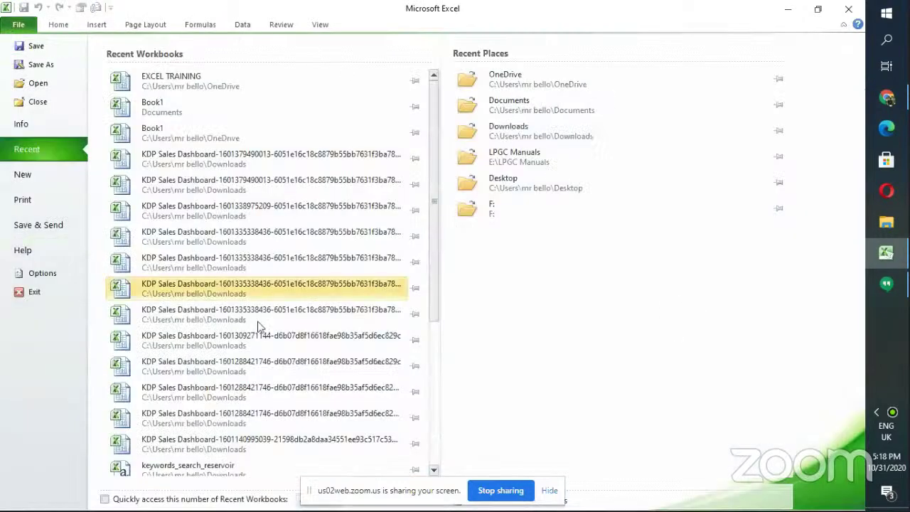
{"action": "left_click", "coordinate": [43, 275]}
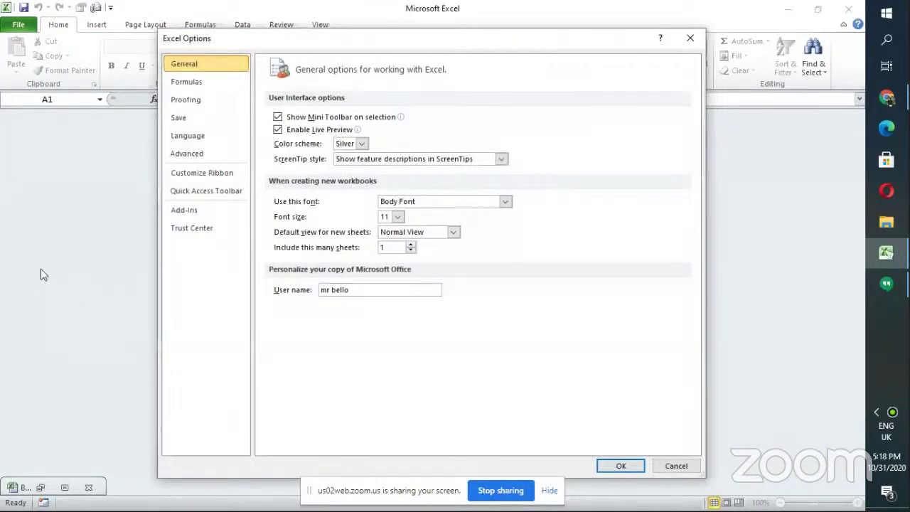
{"action": "left_click", "coordinate": [198, 178]}
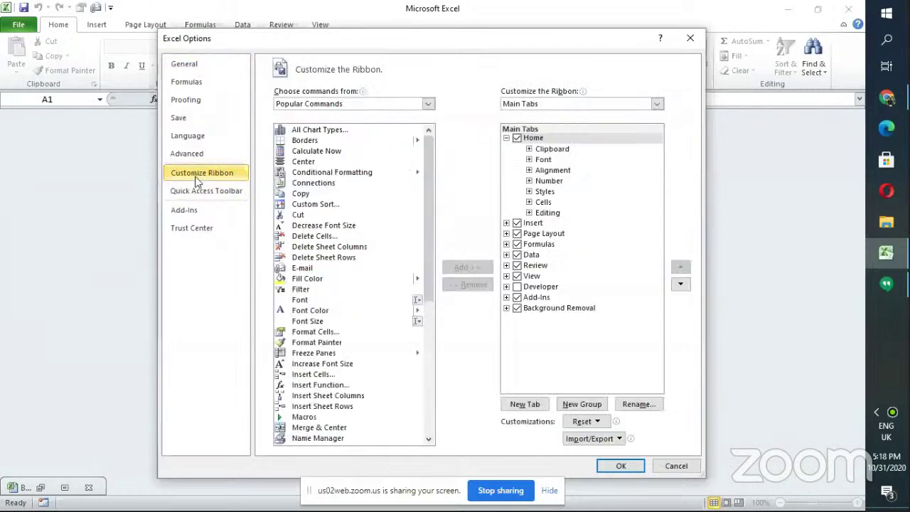
{"action": "left_click", "coordinate": [517, 287]}
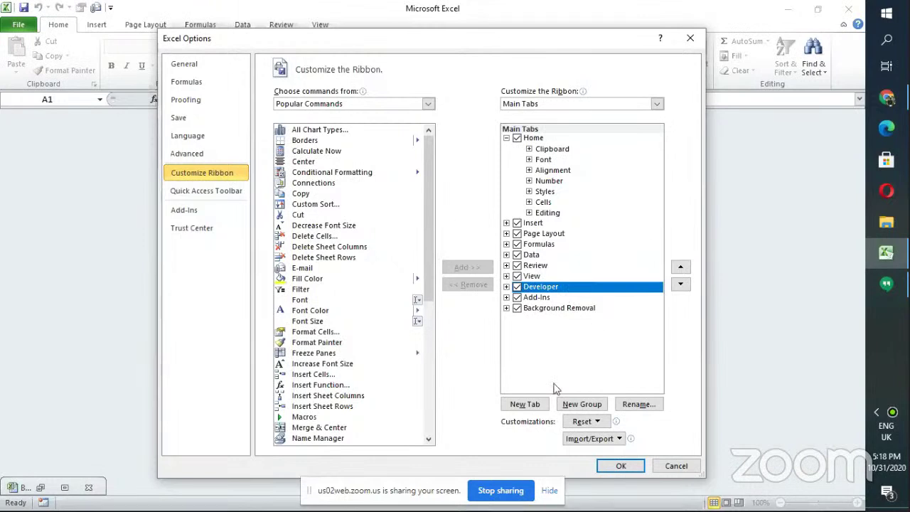
Step: Create a custom ribbon tab after Developer and rename its new group SPE
{"action": "left_click", "coordinate": [538, 406]}
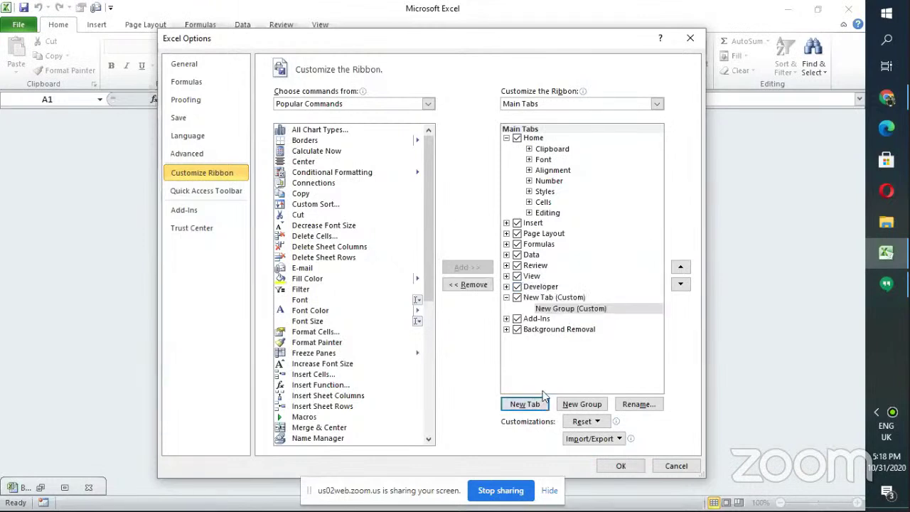
{"action": "left_click", "coordinate": [579, 310]}
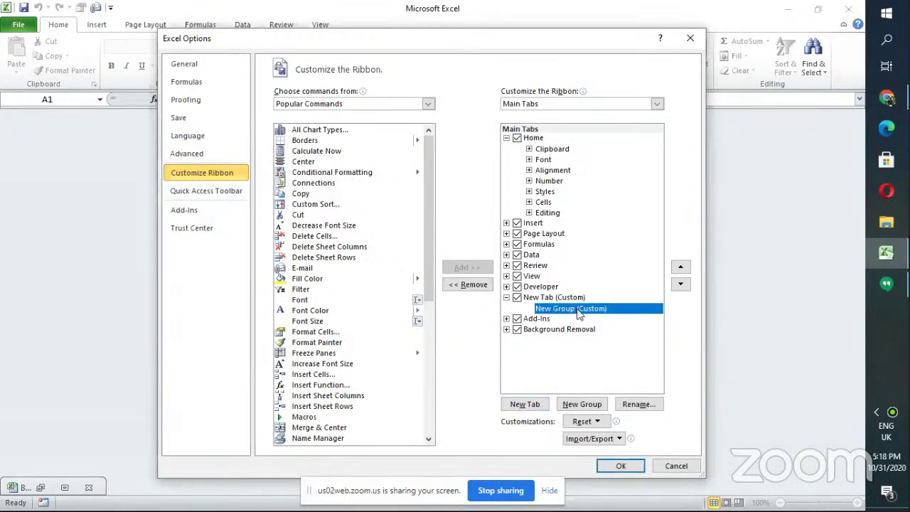
{"action": "right_click", "coordinate": [578, 314]}
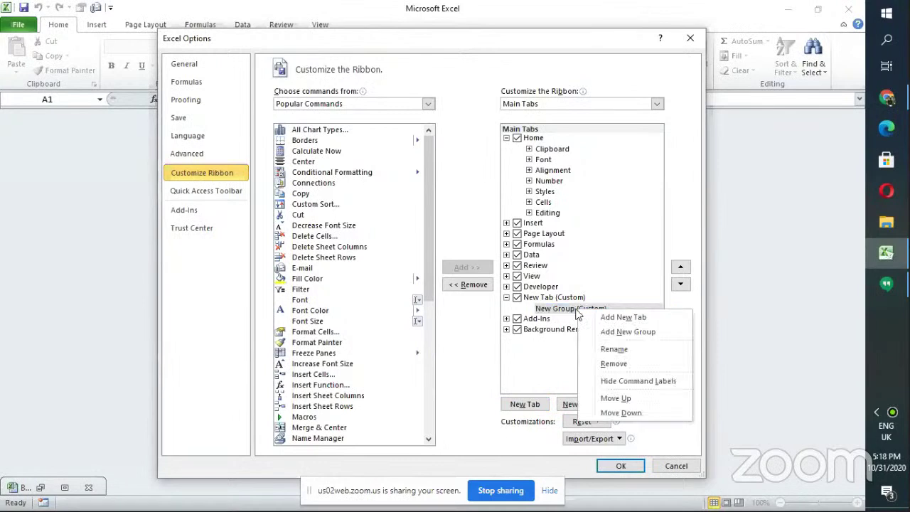
{"action": "left_click", "coordinate": [613, 349]}
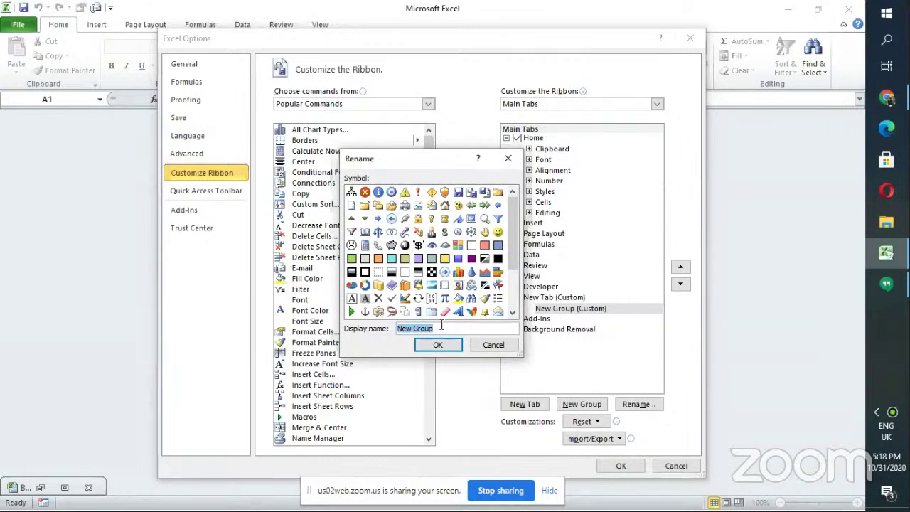
{"action": "type", "text": "SPE"}
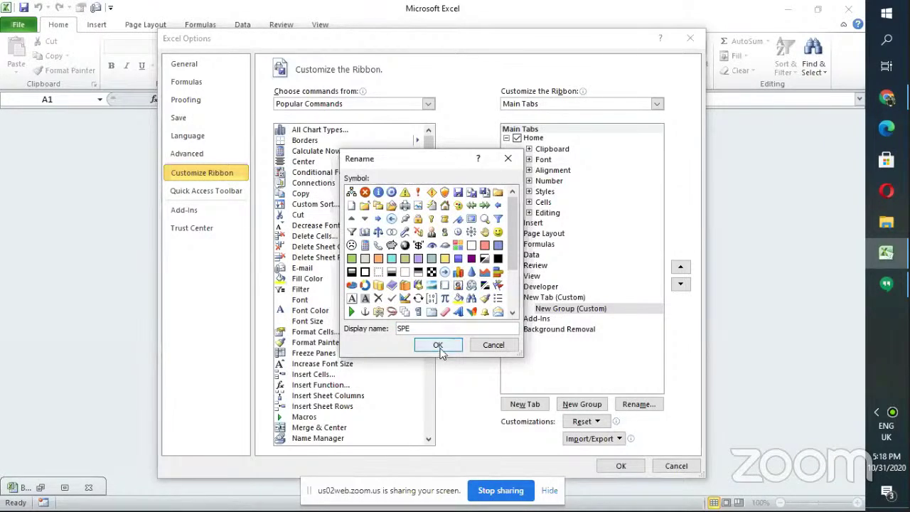
{"action": "left_click", "coordinate": [440, 347]}
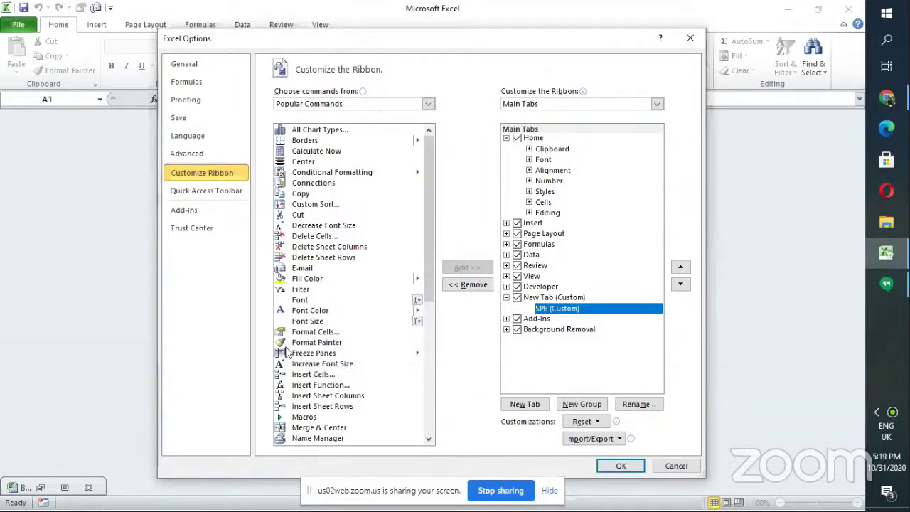
Step: Add the All Chart Types, Calculate Now and Center commands to the custom SPE group
{"action": "left_click", "coordinate": [303, 282]}
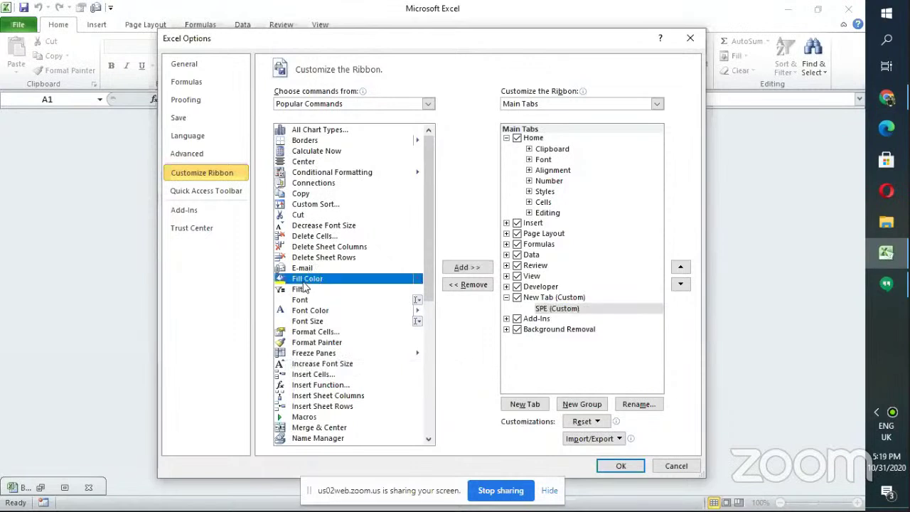
{"action": "left_click", "coordinate": [317, 151]}
{"action": "left_click", "coordinate": [295, 131]}
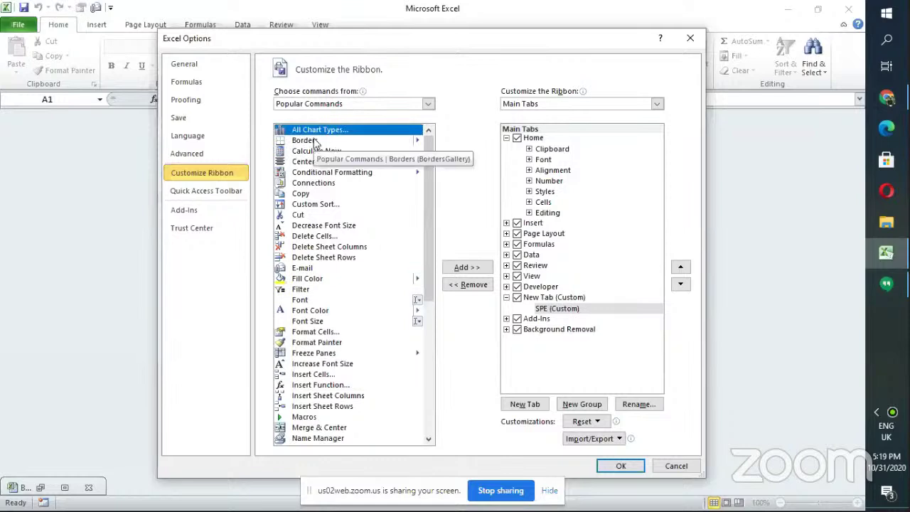
{"action": "left_click", "coordinate": [465, 267]}
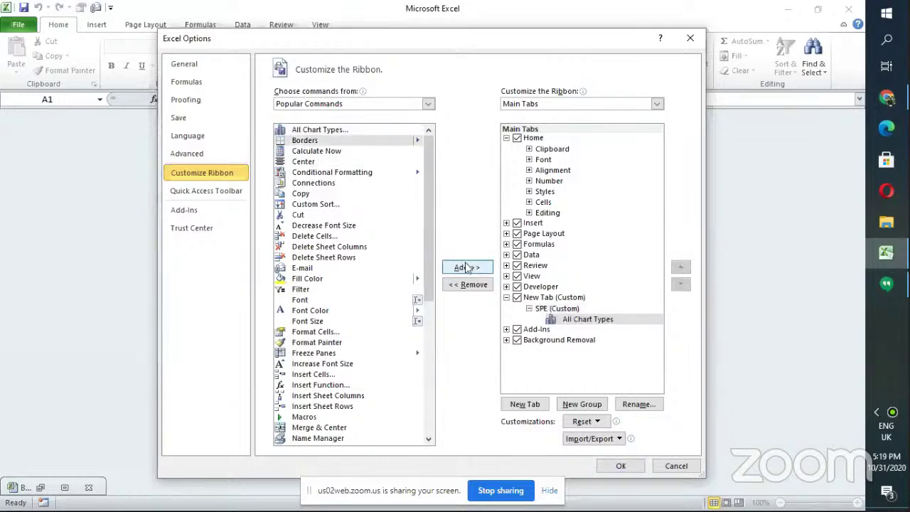
{"action": "left_click", "coordinate": [309, 150]}
{"action": "left_click", "coordinate": [467, 269]}
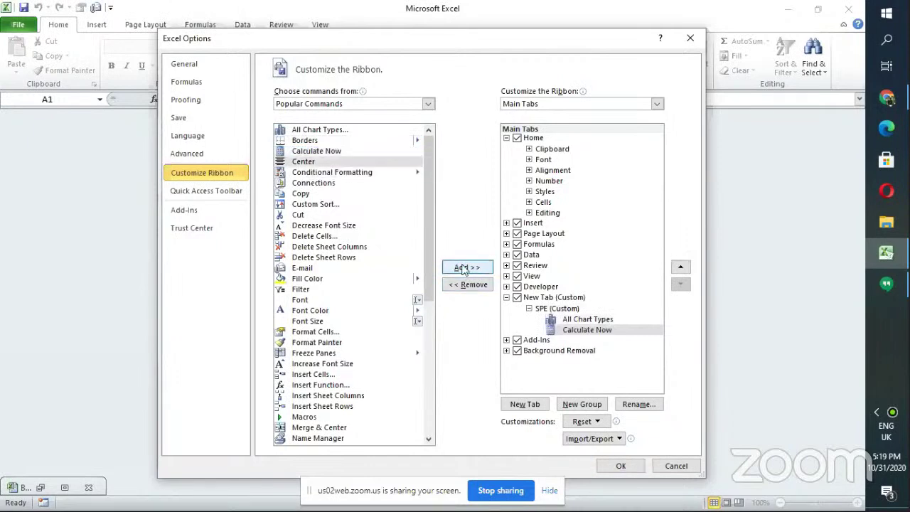
{"action": "left_click", "coordinate": [310, 163]}
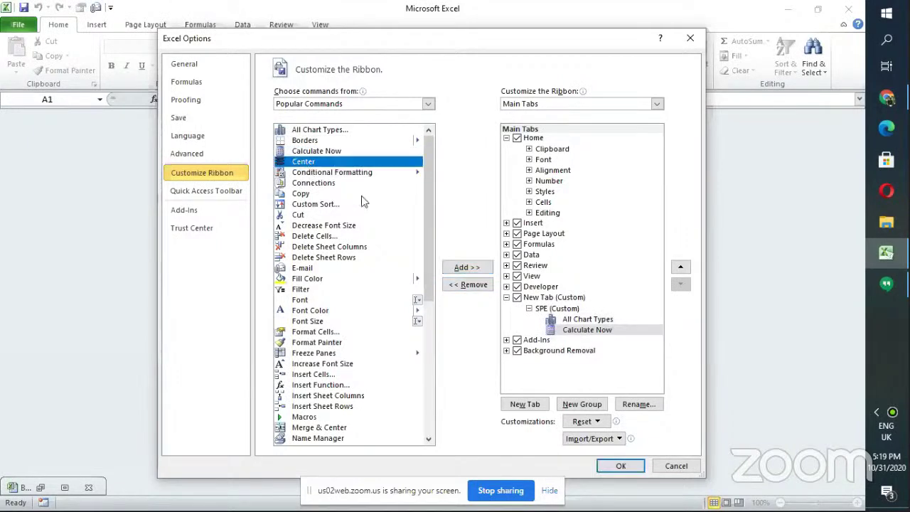
{"action": "left_click", "coordinate": [466, 267]}
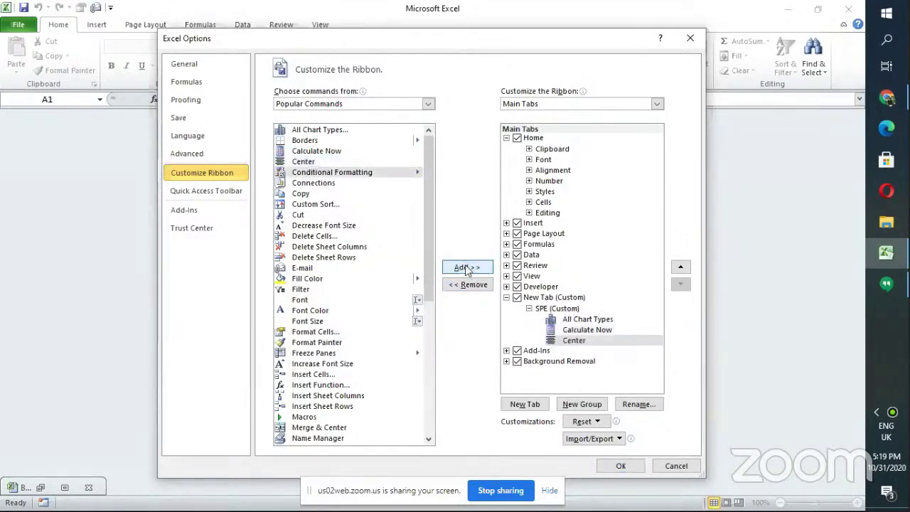
Step: Add a second group to the custom tab below SPE and rename it ESUT
{"action": "left_click", "coordinate": [583, 403]}
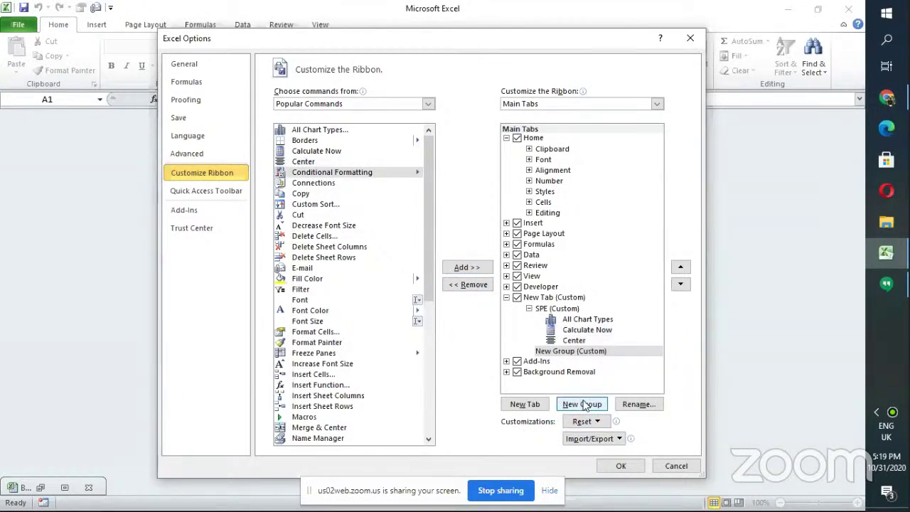
{"action": "left_click", "coordinate": [559, 352]}
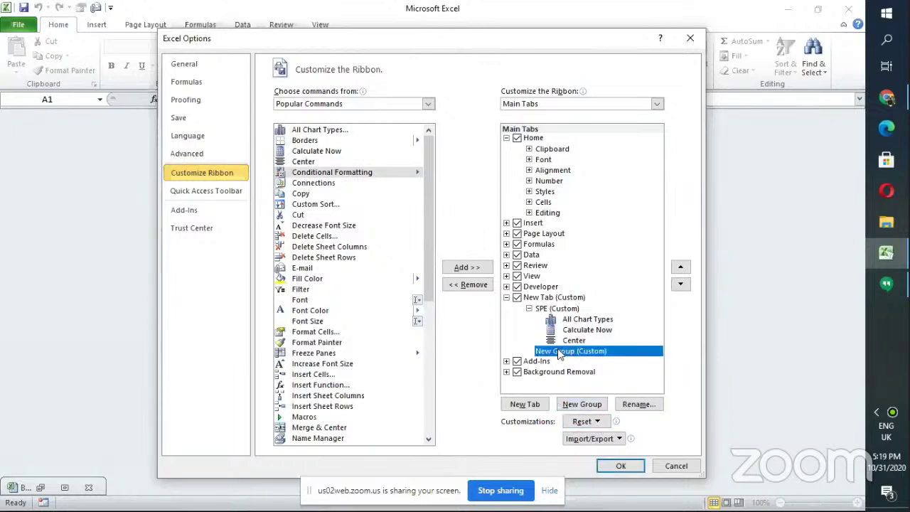
{"action": "right_click", "coordinate": [560, 351]}
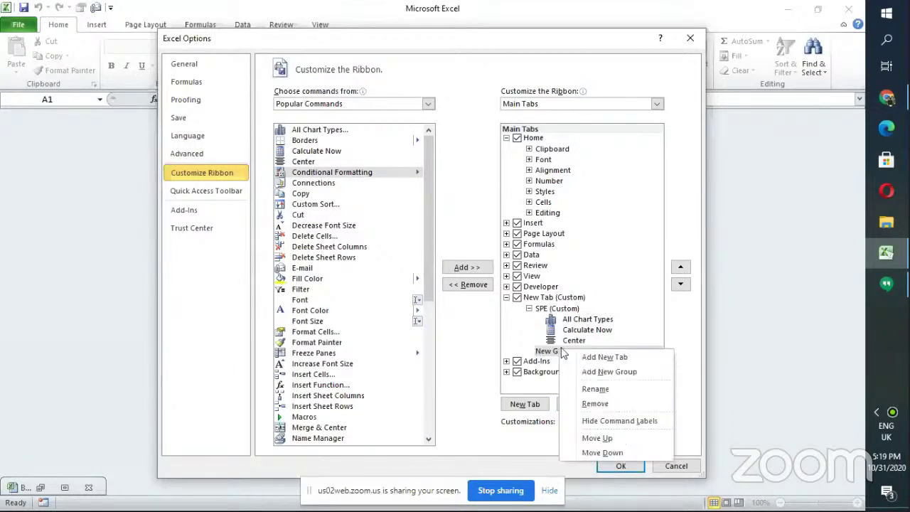
{"action": "left_click", "coordinate": [595, 389]}
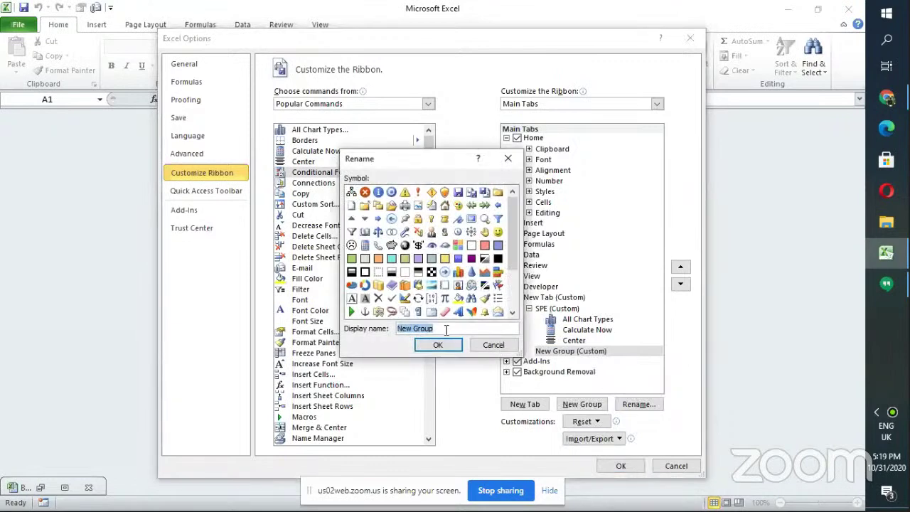
{"action": "key", "text": "BackSpace"}
{"action": "type", "text": "E"}
{"action": "type", "text": "T"}
{"action": "left_click", "coordinate": [431, 345]}
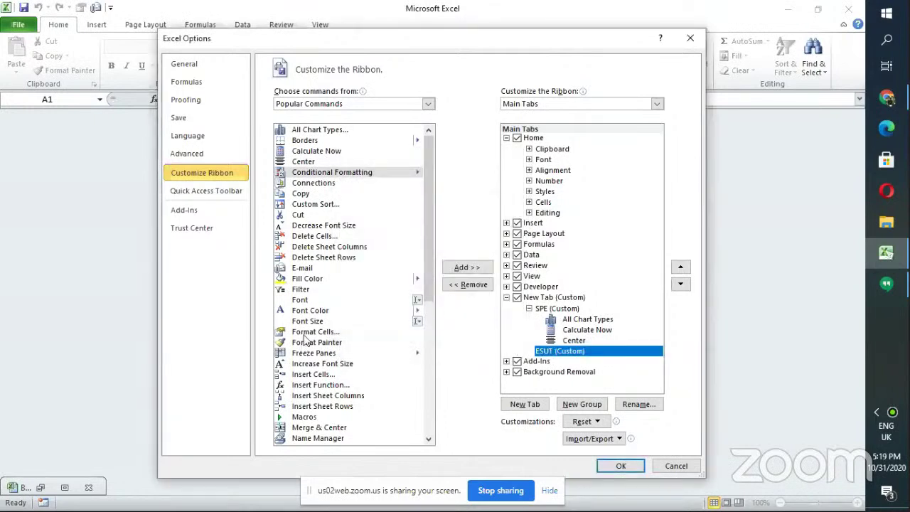
Step: Add Font Size and Font Color to the ESUT group, applying the ribbon customization, and display the Developer commands
{"action": "left_click", "coordinate": [299, 311]}
{"action": "left_click", "coordinate": [300, 321]}
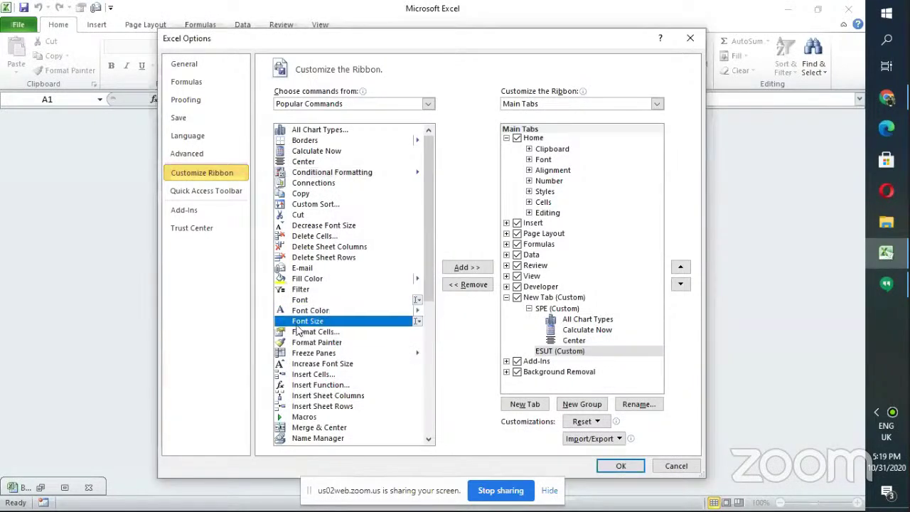
{"action": "left_click", "coordinate": [467, 267]}
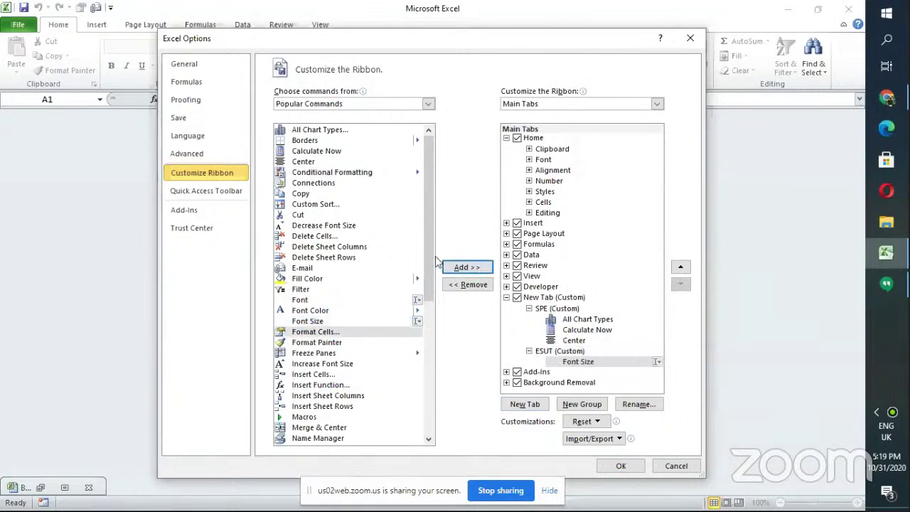
{"action": "left_click", "coordinate": [310, 311]}
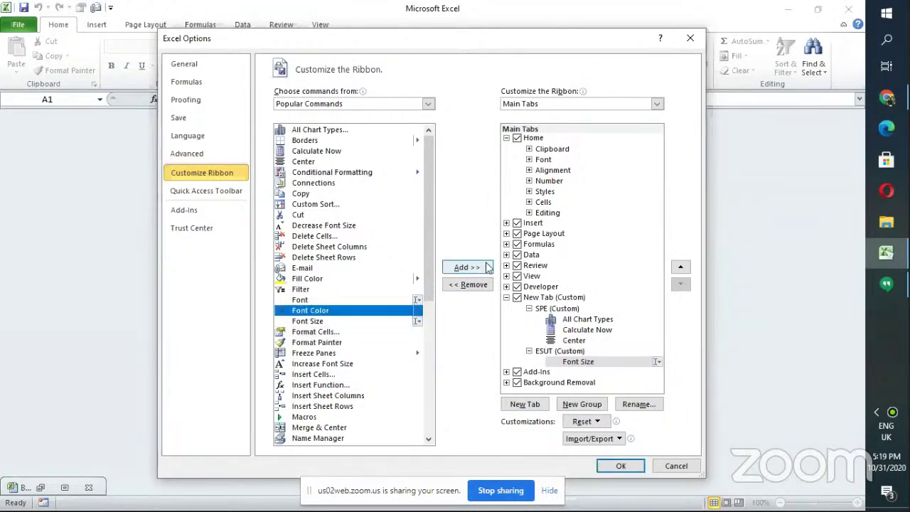
{"action": "left_click", "coordinate": [468, 267]}
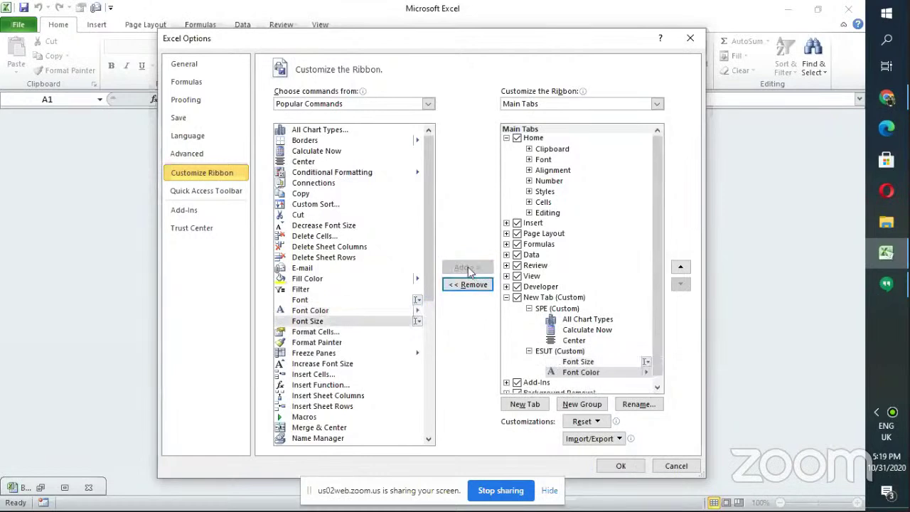
{"action": "left_click", "coordinate": [618, 465]}
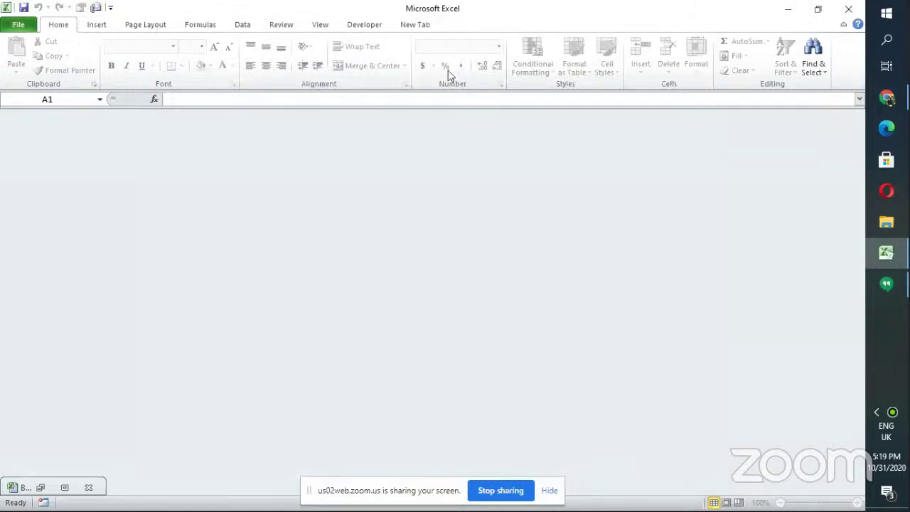
{"action": "left_click", "coordinate": [367, 27]}
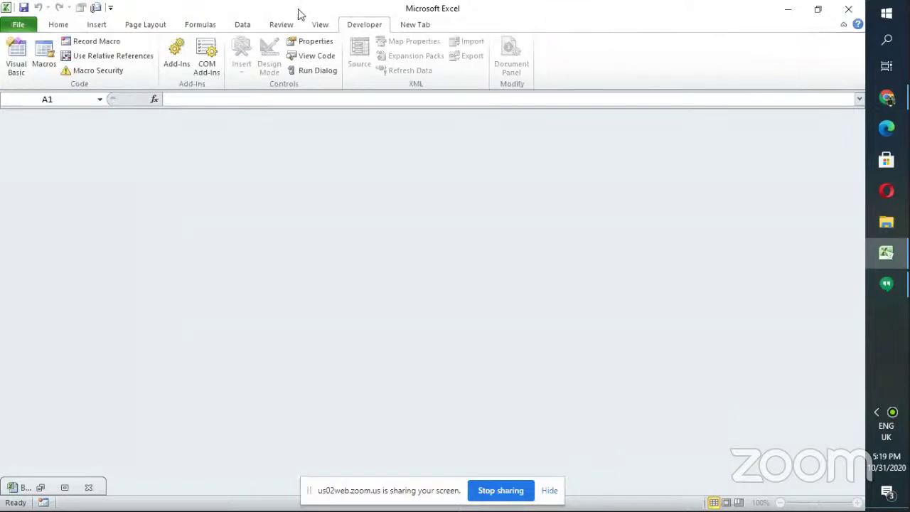
Step: Display the custom tab's SPE and ESUT commands and restore the minimized workbook in Normal view
{"action": "left_click", "coordinate": [416, 27]}
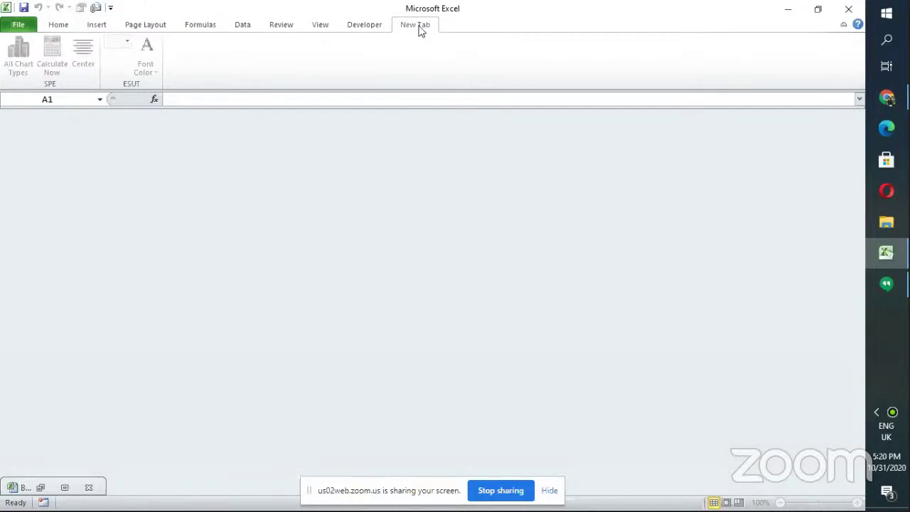
{"action": "left_click", "coordinate": [364, 22]}
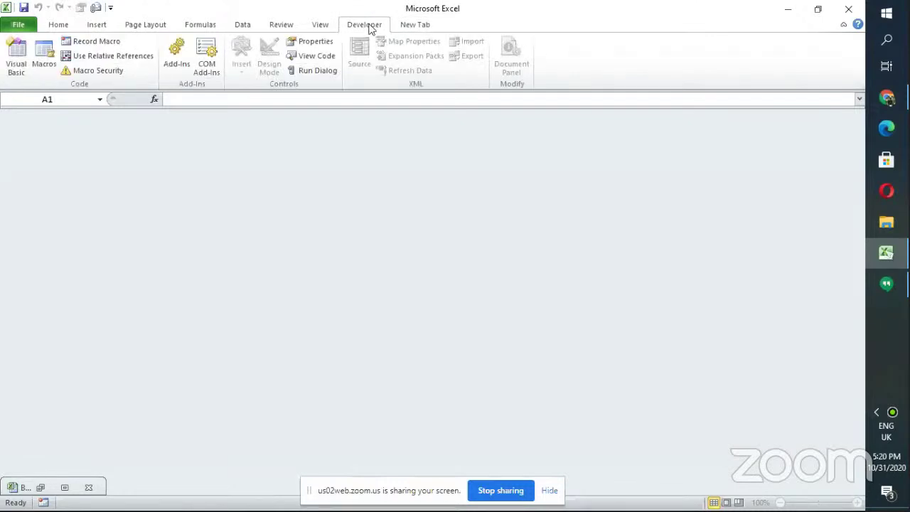
{"action": "left_click", "coordinate": [409, 27]}
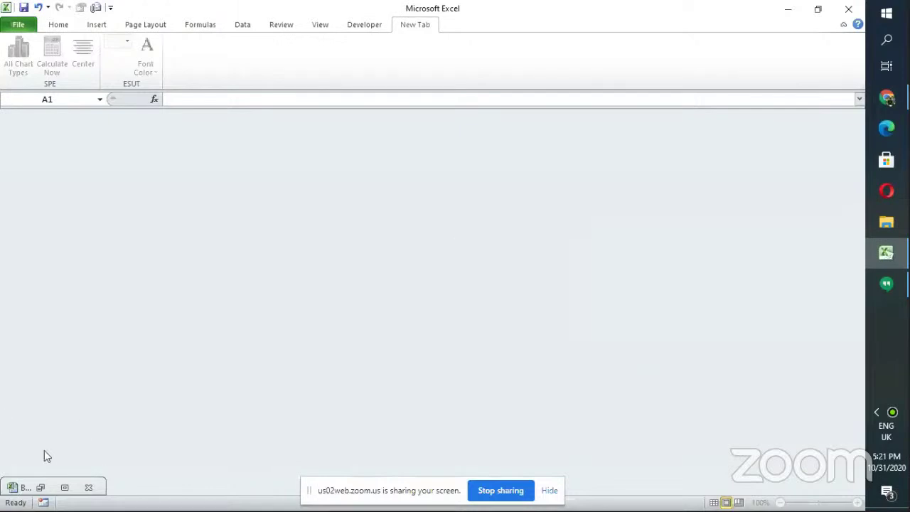
{"action": "left_click", "coordinate": [64, 488]}
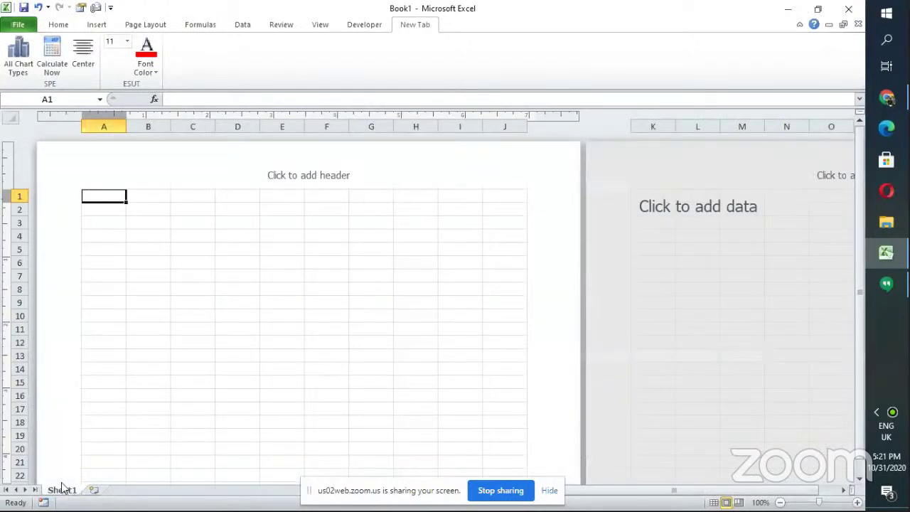
{"action": "left_click", "coordinate": [714, 502]}
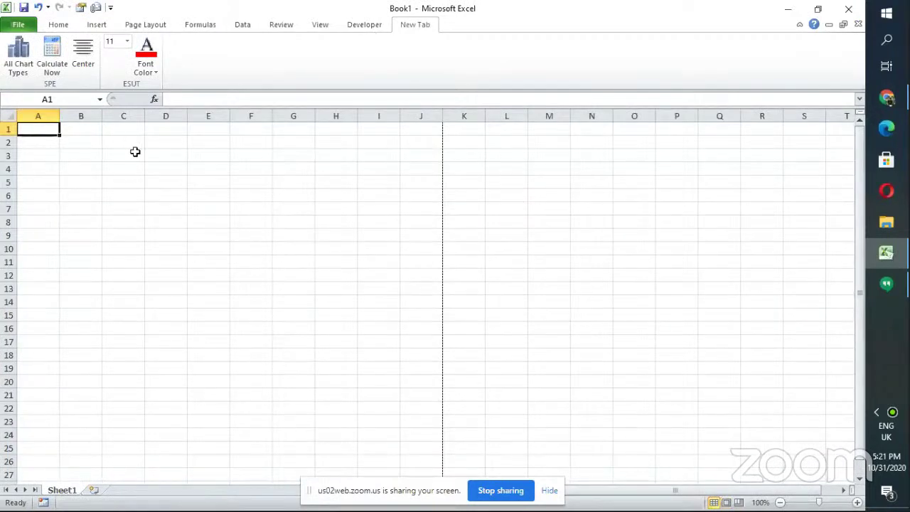
Step: Set new workbooks to include 10 sheets in the general Excel options and apply the change
{"action": "left_click", "coordinate": [58, 24]}
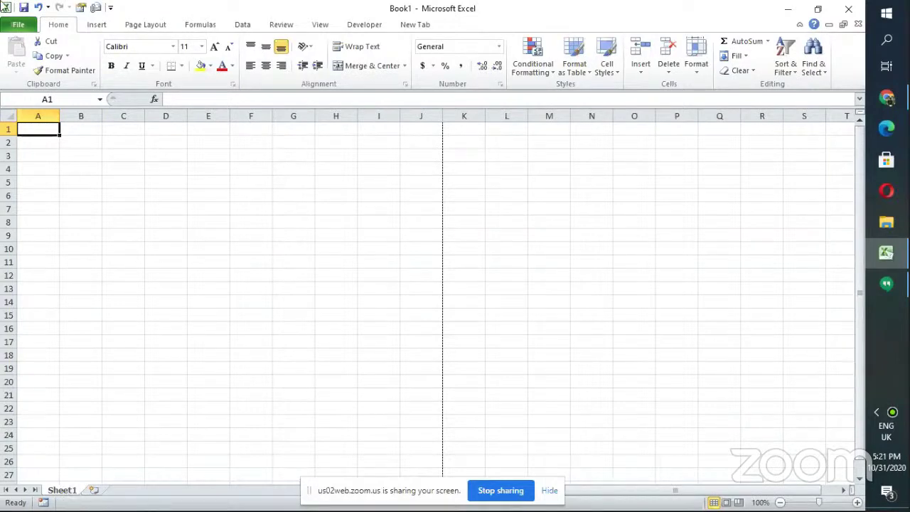
{"action": "left_click", "coordinate": [19, 25]}
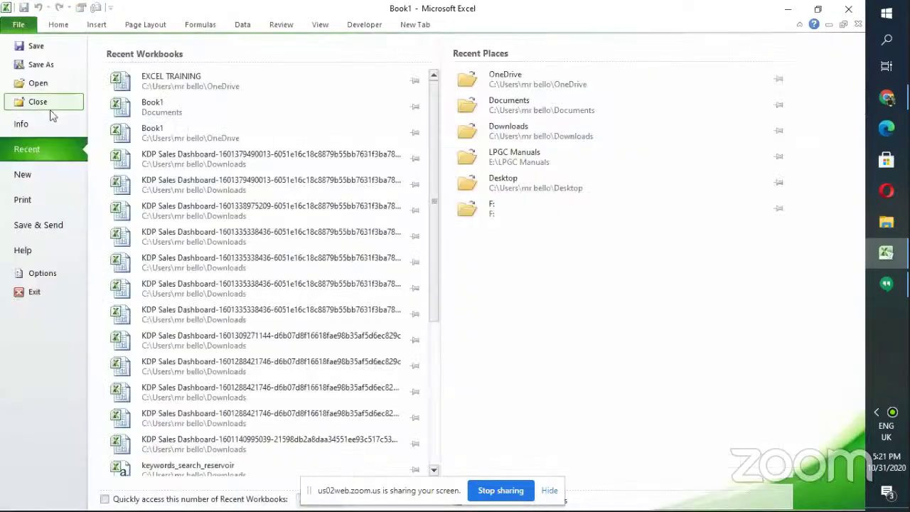
{"action": "left_click", "coordinate": [44, 274]}
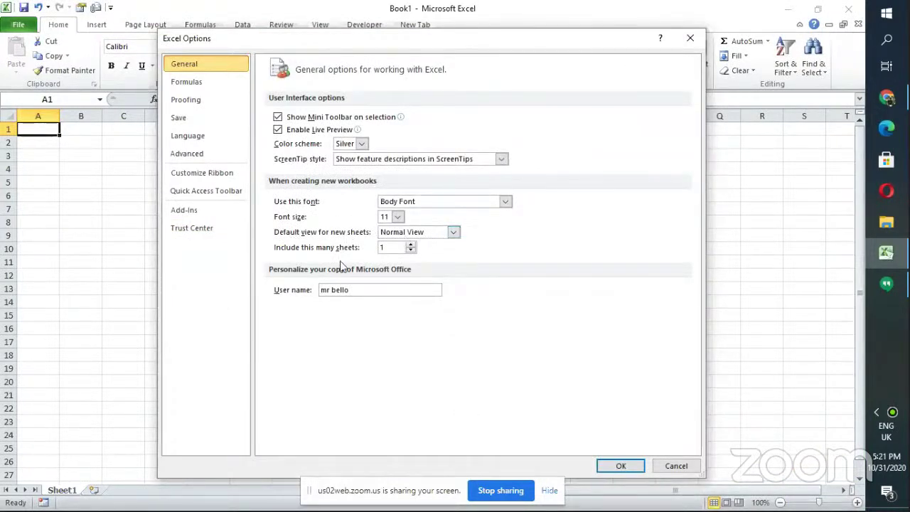
{"action": "left_click", "coordinate": [410, 244]}
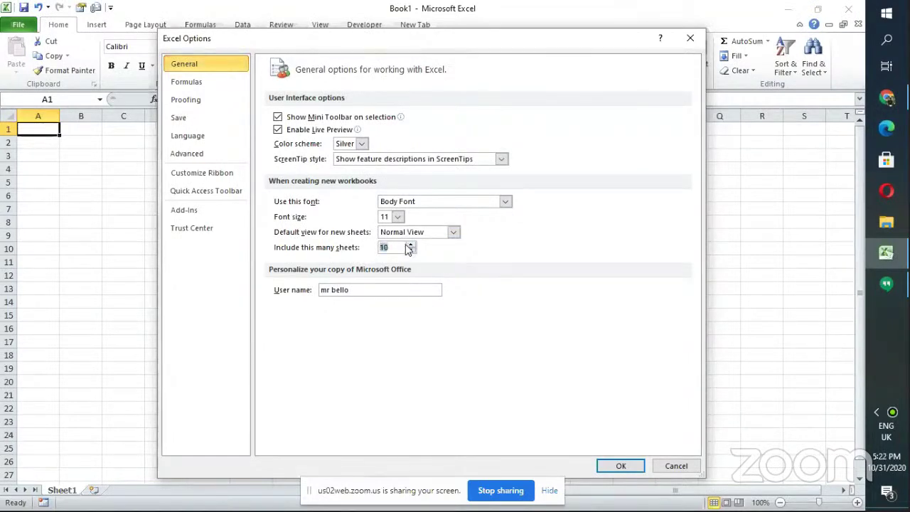
{"action": "left_click", "coordinate": [621, 465]}
Step: Close Excel and relaunch Microsoft Excel 2010 through a Windows search
{"action": "left_click", "coordinate": [855, 9]}
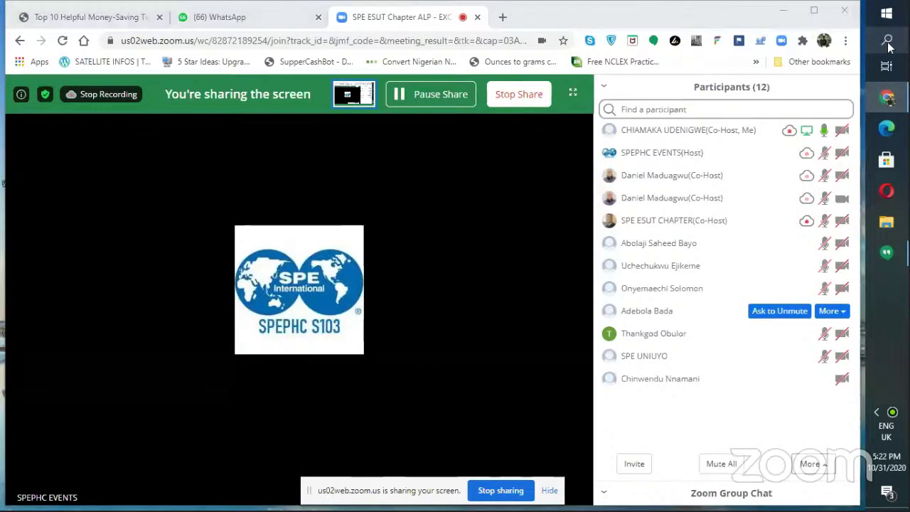
{"action": "left_click", "coordinate": [887, 41]}
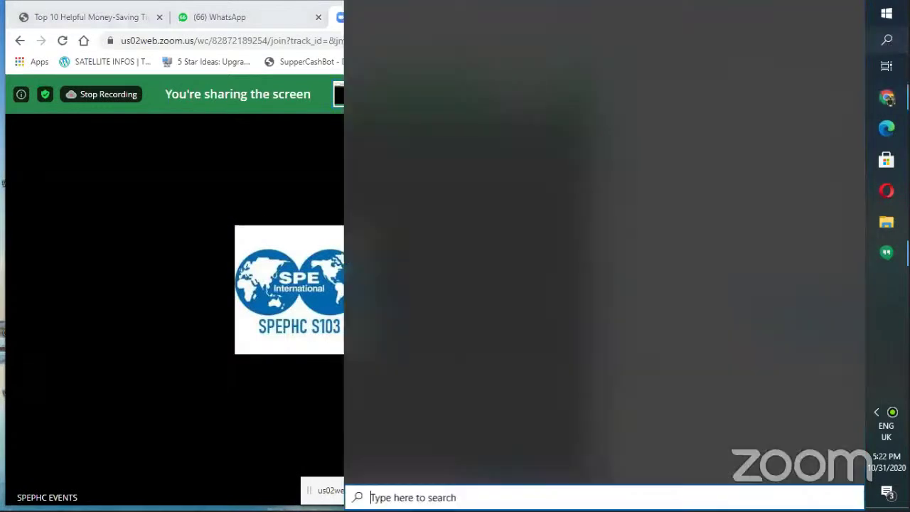
{"action": "type", "text": "EXC"}
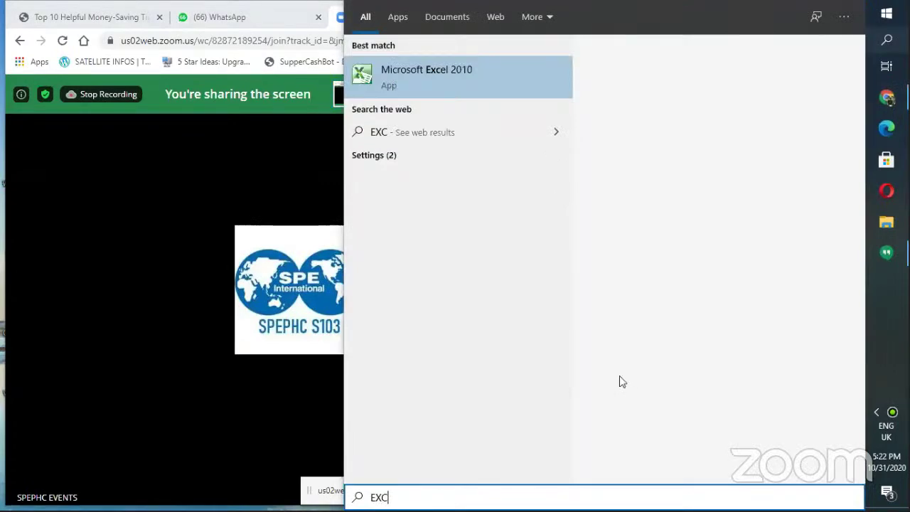
{"action": "left_click", "coordinate": [490, 74]}
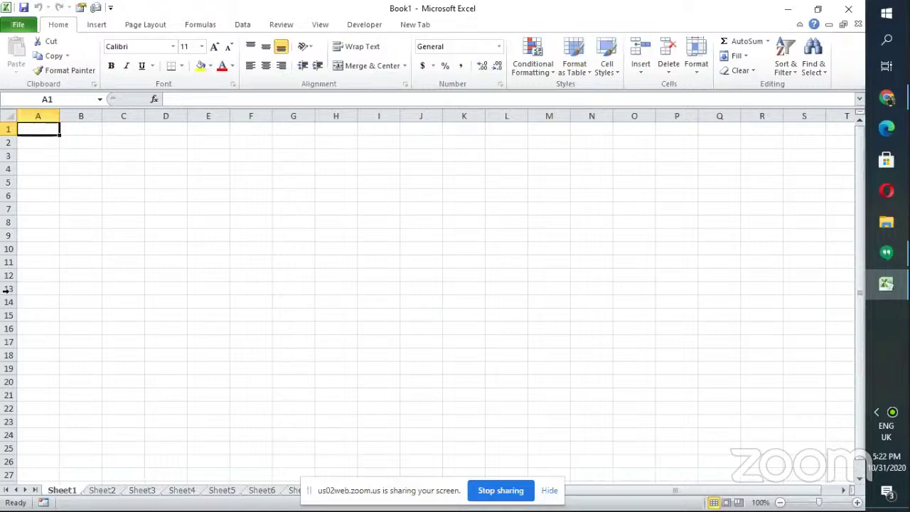
{"action": "left_click_drag", "start_coordinate": [210, 161], "coordinate": [489, 309]}
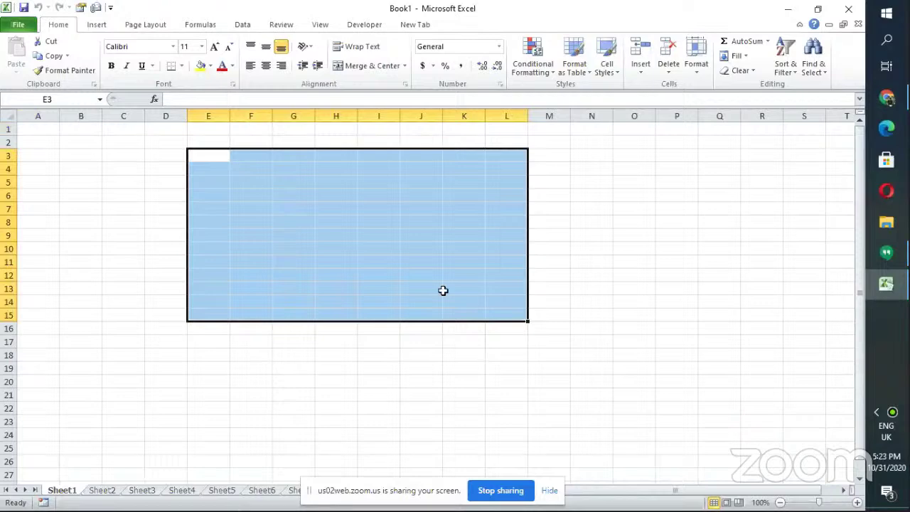
{"action": "left_click", "coordinate": [579, 206]}
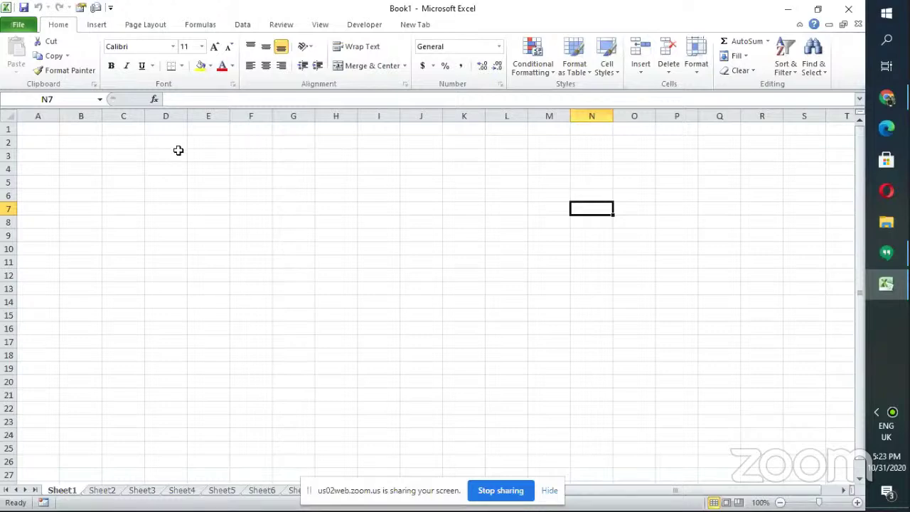
Step: Enter the title LIST in cell G5 and keep that cell selected
{"action": "left_click_drag", "start_coordinate": [271, 179], "coordinate": [282, 182]}
{"action": "left_click", "coordinate": [282, 182]}
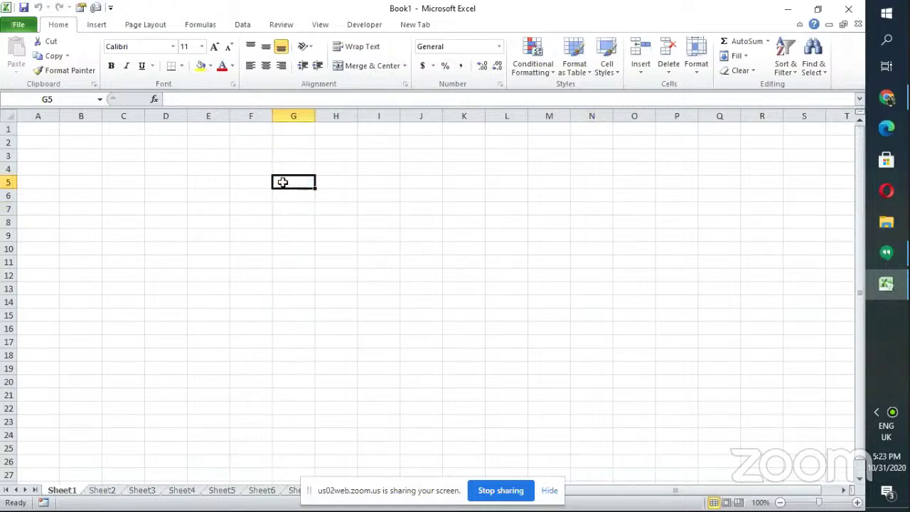
{"action": "double_click", "coordinate": [283, 182]}
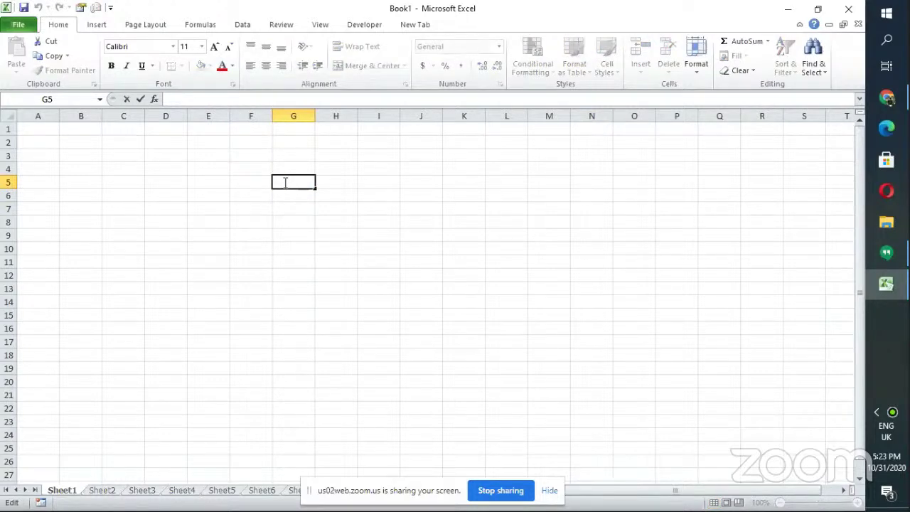
{"action": "type", "text": "Li"}
{"action": "left_click", "coordinate": [341, 185]}
{"action": "left_click", "coordinate": [306, 185]}
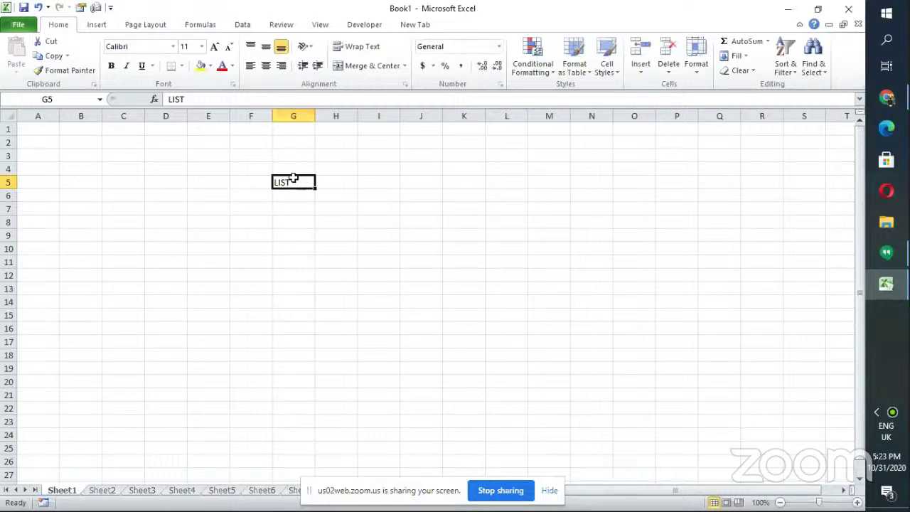
Step: Format the LIST title in G5 with the Cambria font at size 24
{"action": "left_click", "coordinate": [174, 50]}
{"action": "left_click", "coordinate": [174, 50]}
{"action": "left_click", "coordinate": [173, 47]}
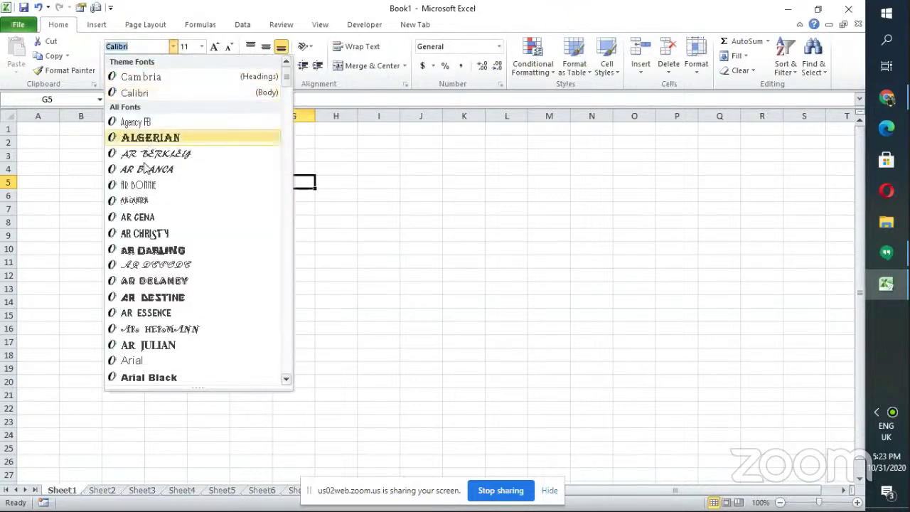
{"action": "left_click", "coordinate": [141, 77]}
{"action": "left_click", "coordinate": [202, 46]}
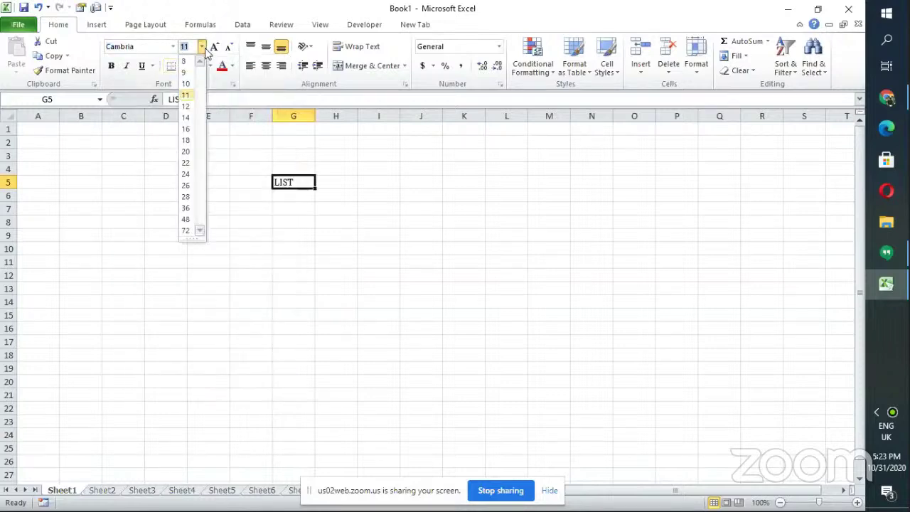
{"action": "left_click", "coordinate": [183, 173]}
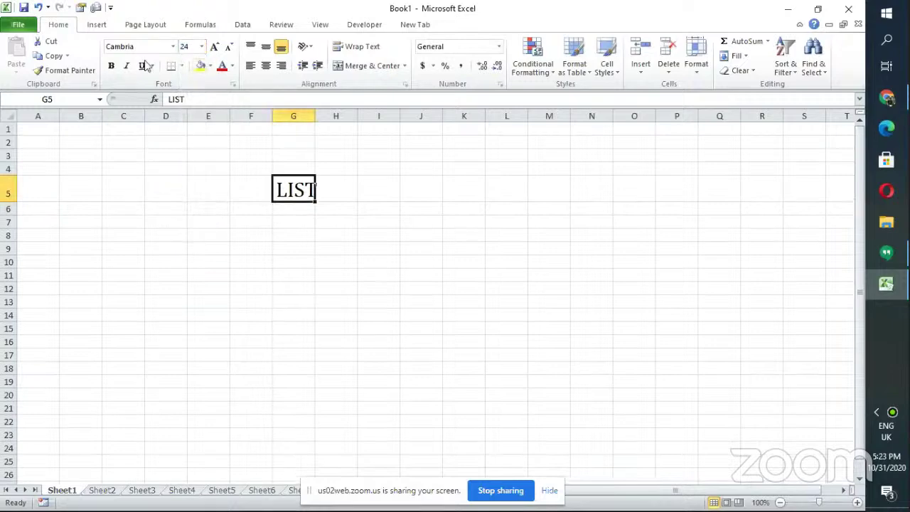
Step: Make the LIST title bold, italic and underlined, and color its text red
{"action": "left_click", "coordinate": [111, 66]}
{"action": "left_click", "coordinate": [127, 65]}
{"action": "left_click", "coordinate": [142, 66]}
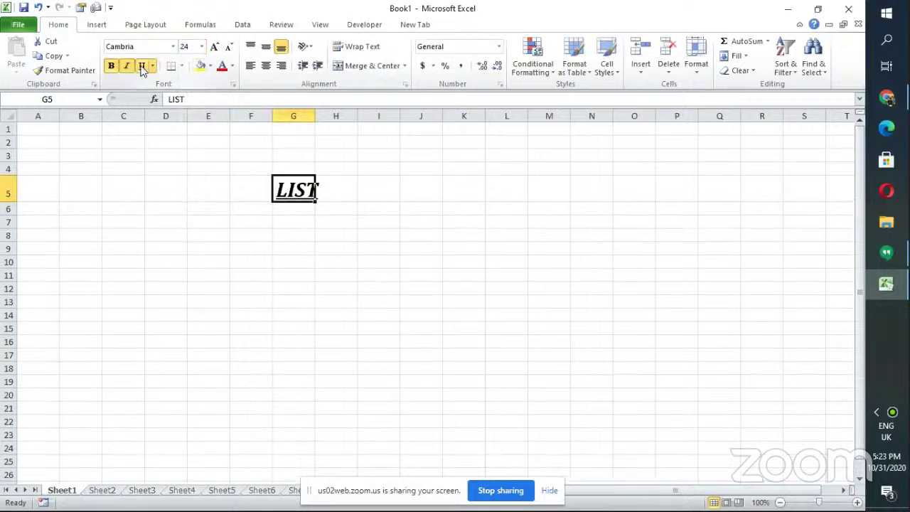
{"action": "left_click", "coordinate": [222, 65]}
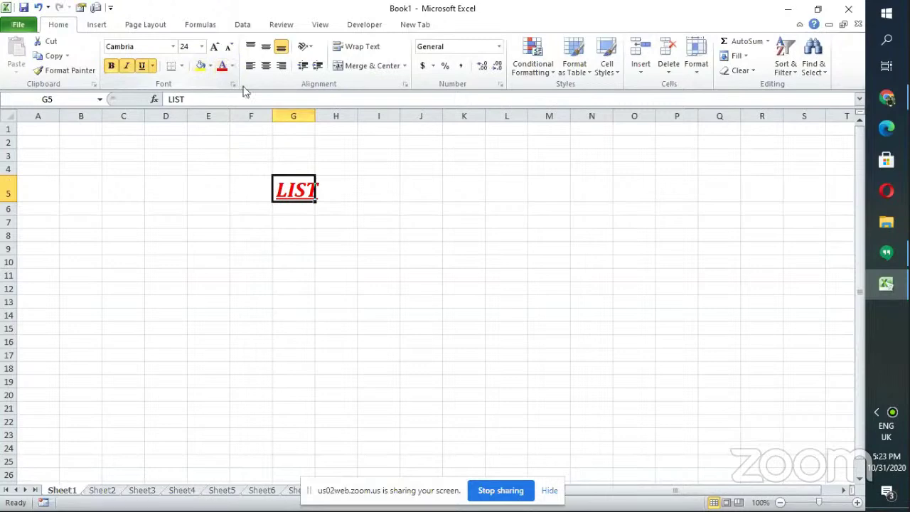
Step: Apply All Borders and a Thick Box Border to the range E6:K15 below the title
{"action": "left_click", "coordinate": [254, 213]}
{"action": "left_click_drag", "start_coordinate": [212, 208], "coordinate": [455, 335]}
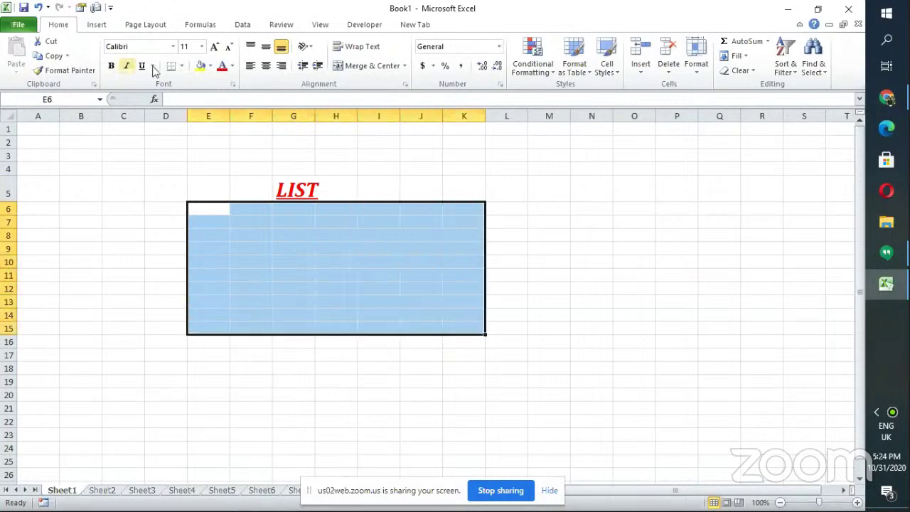
{"action": "left_click", "coordinate": [181, 65]}
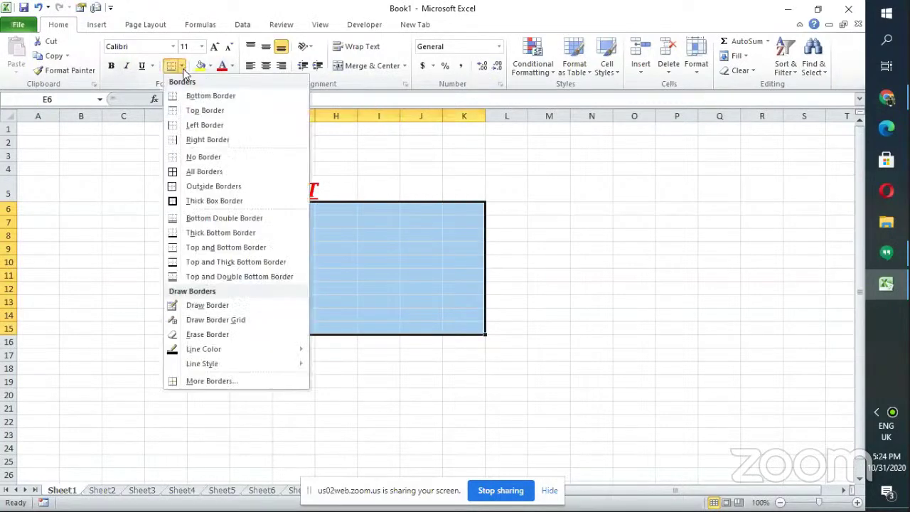
{"action": "left_click", "coordinate": [199, 175]}
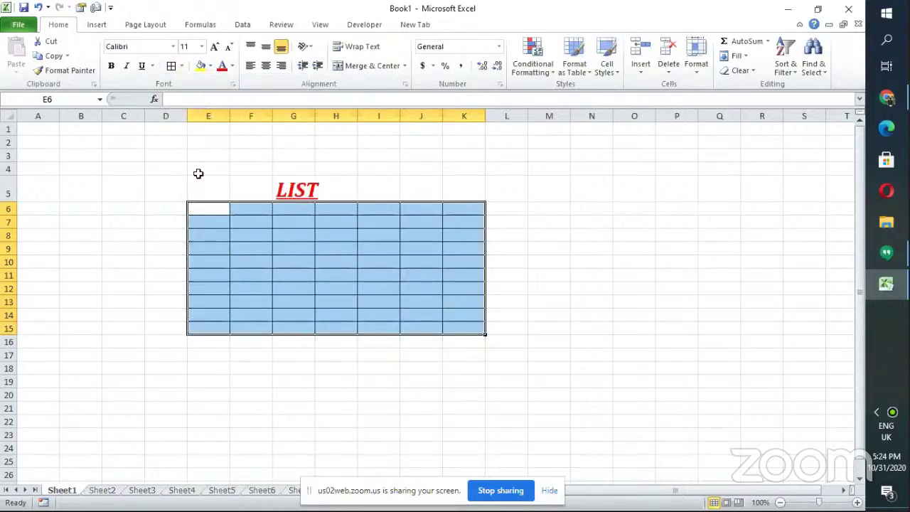
{"action": "left_click", "coordinate": [182, 66]}
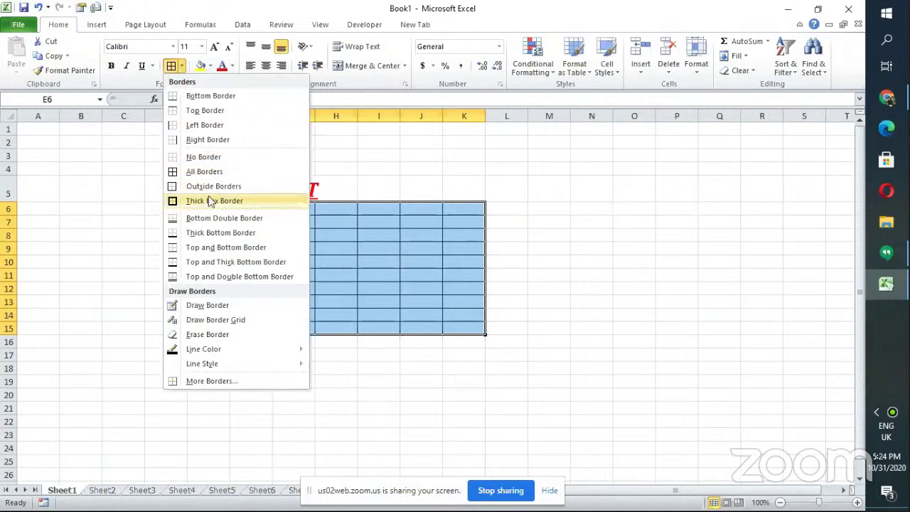
{"action": "left_click", "coordinate": [210, 202]}
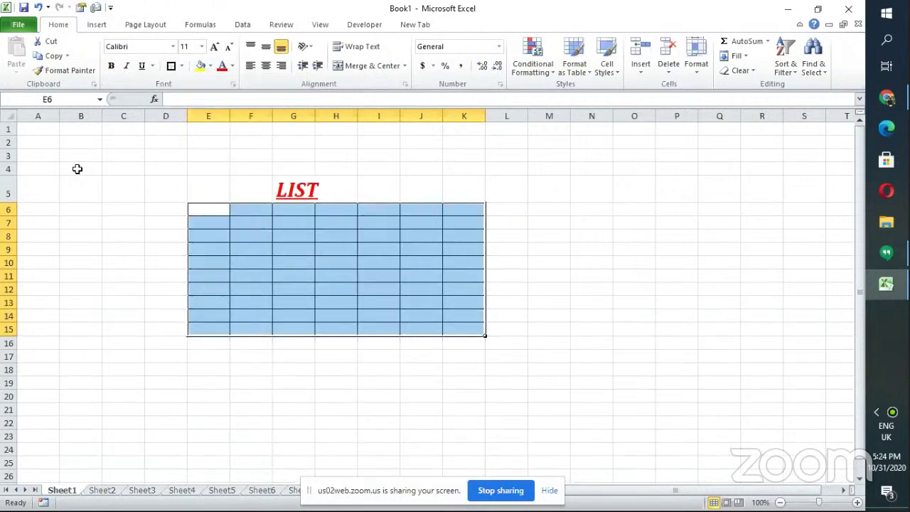
{"action": "left_click", "coordinate": [383, 160]}
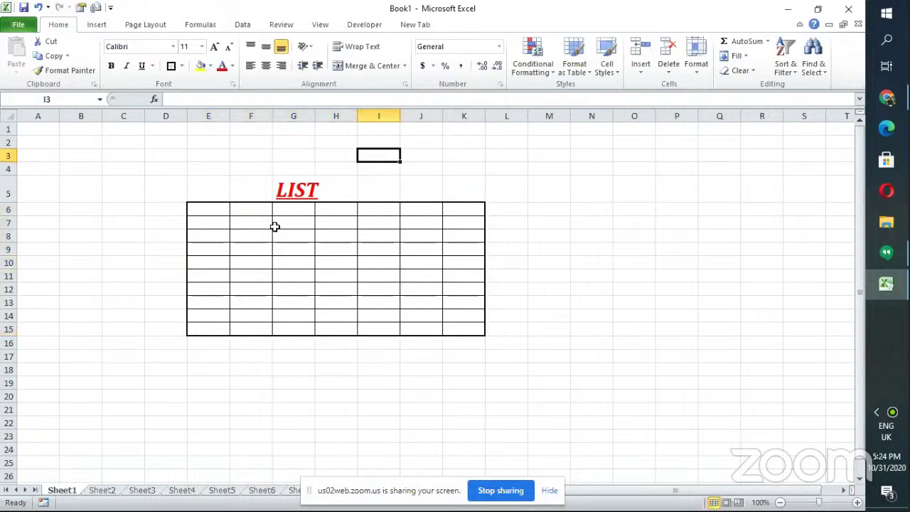
{"action": "left_click", "coordinate": [182, 66]}
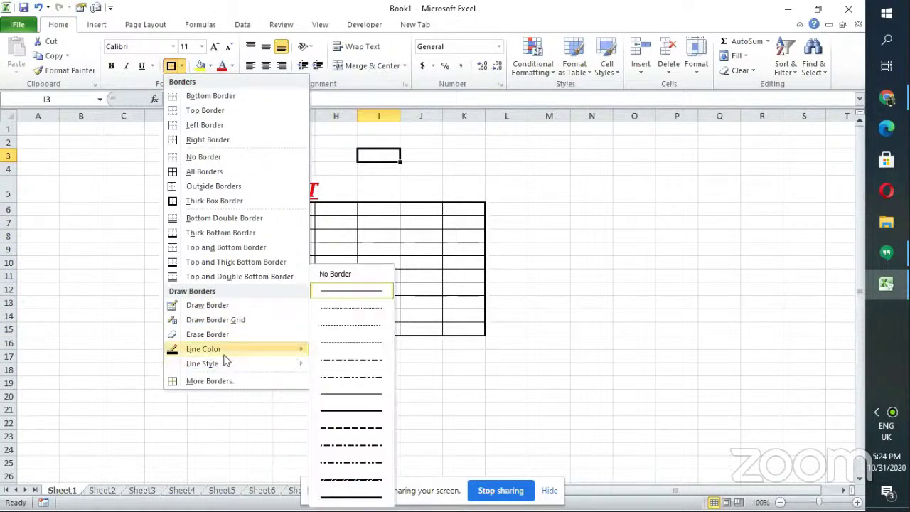
{"action": "mouse_move", "coordinate": [223, 353]}
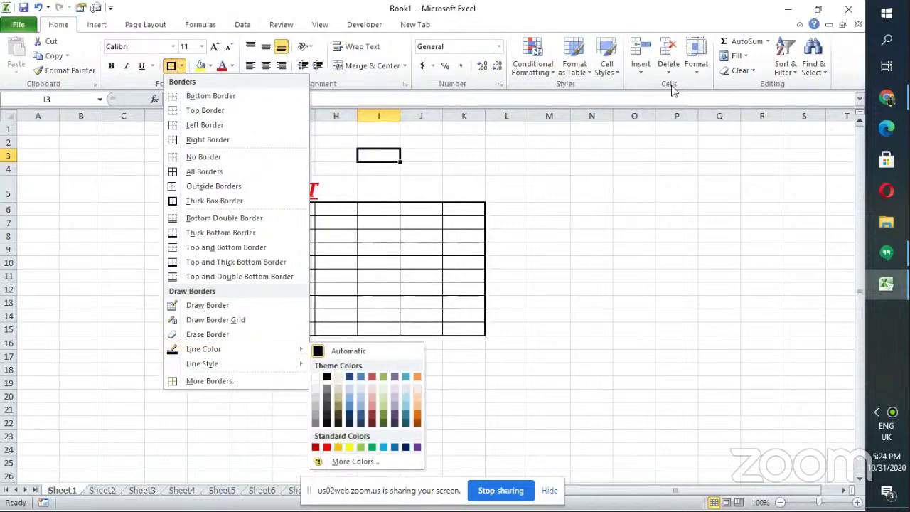
{"action": "left_click", "coordinate": [624, 145]}
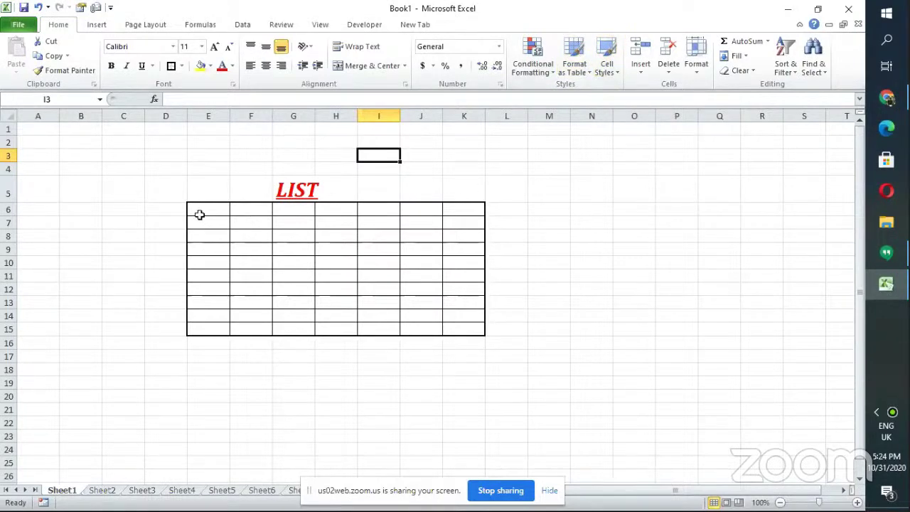
Step: Enter the number 1 in cell E6, the first cell of the bordered table
{"action": "left_click", "coordinate": [222, 208]}
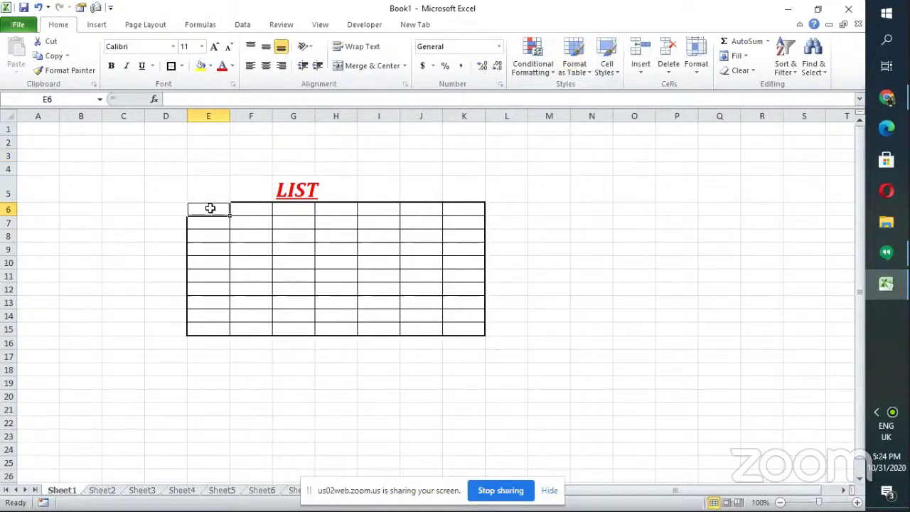
{"action": "double_click", "coordinate": [215, 210]}
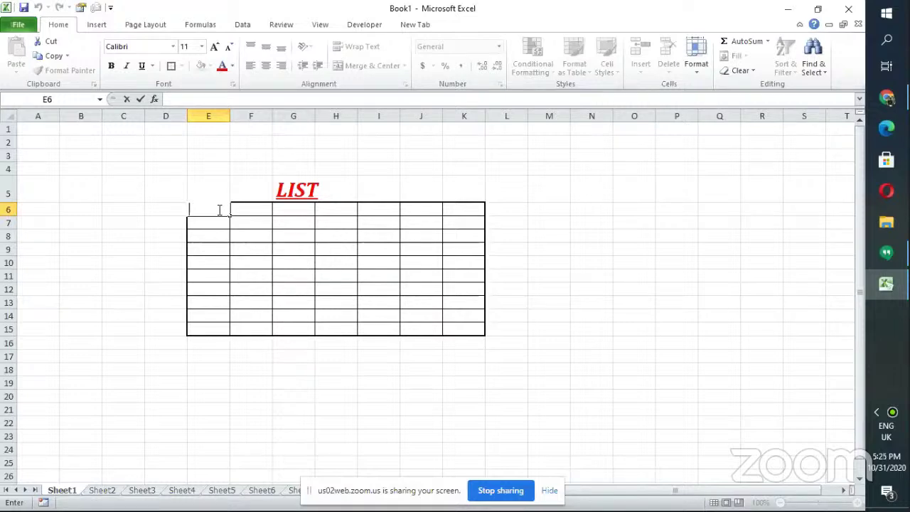
{"action": "type", "text": "1"}
{"action": "left_click", "coordinate": [192, 222]}
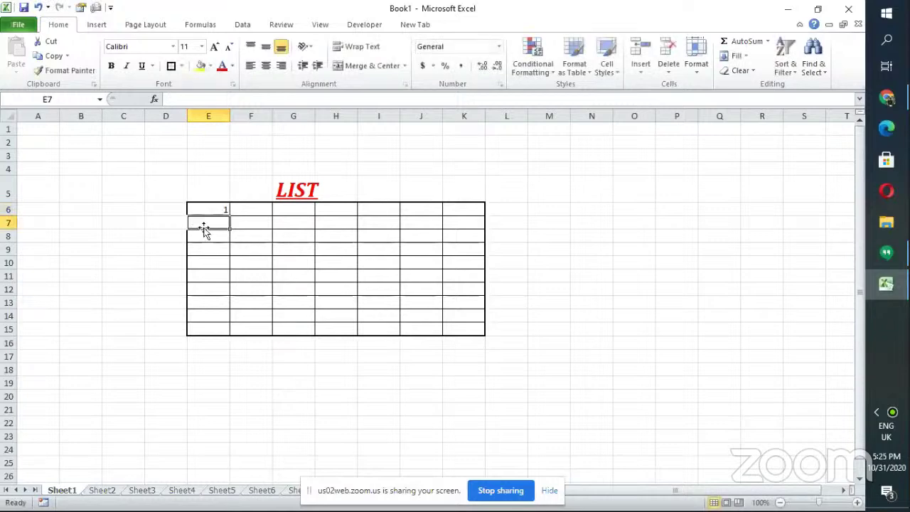
Step: Enter 2 in E7 and extend the number series from E6:E7 down to 10 in E15
{"action": "type", "text": "2"}
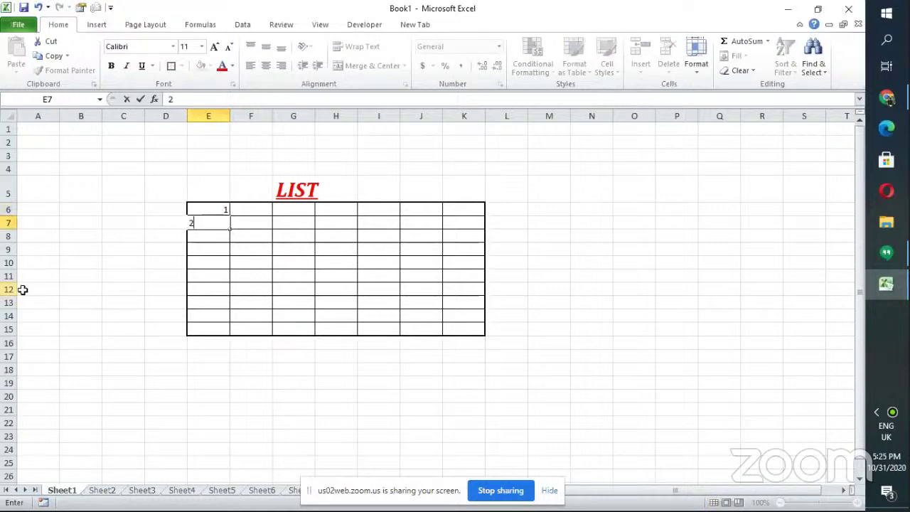
{"action": "left_click", "coordinate": [197, 208]}
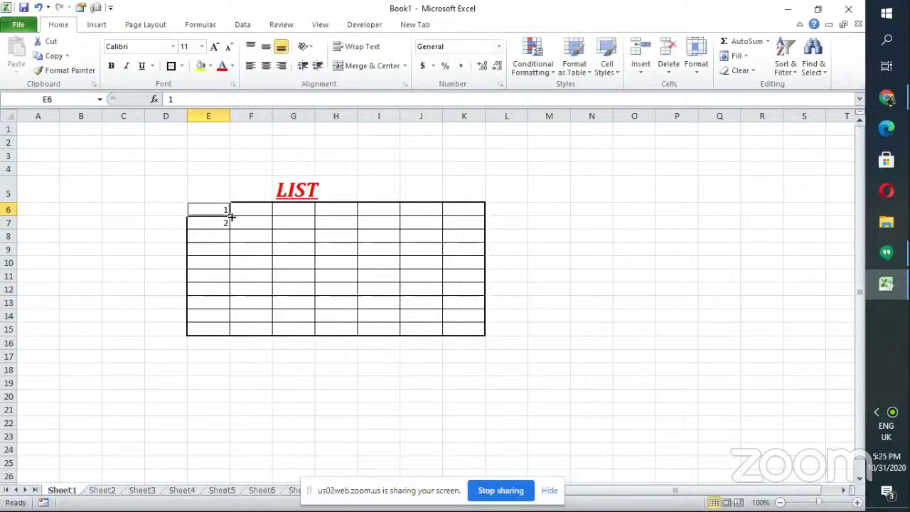
{"action": "left_click_drag", "start_coordinate": [222, 209], "coordinate": [226, 220]}
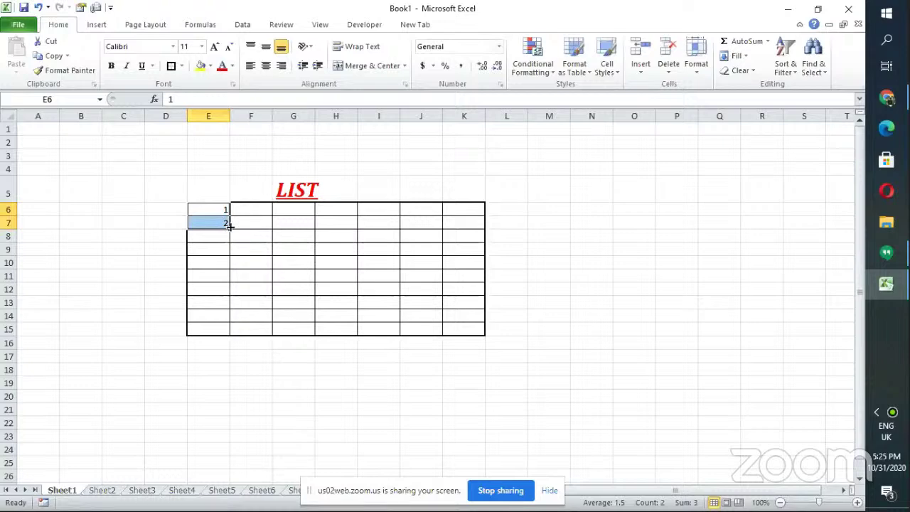
{"action": "left_click_drag", "start_coordinate": [231, 226], "coordinate": [232, 333]}
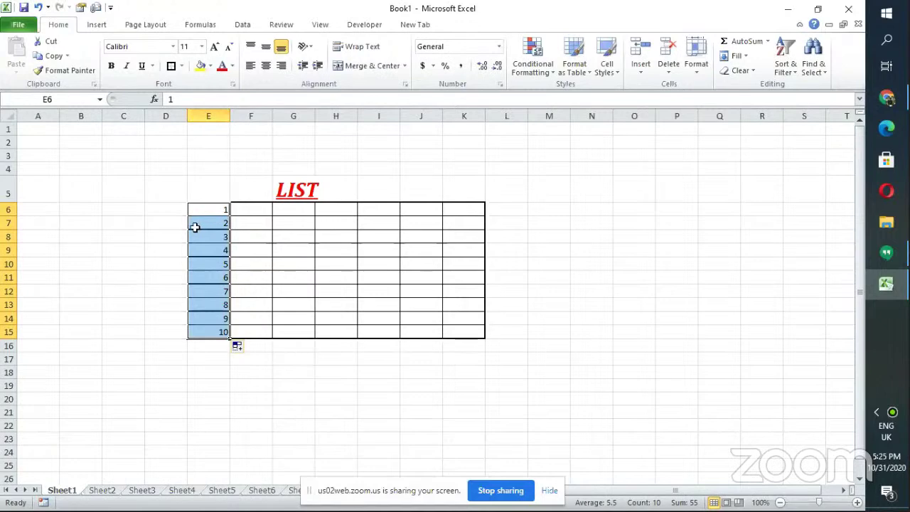
Step: Enter the labels ITEM 1 through ITEM 5 in cells F6 to F10, beside the first five numbers
{"action": "left_click", "coordinate": [240, 211]}
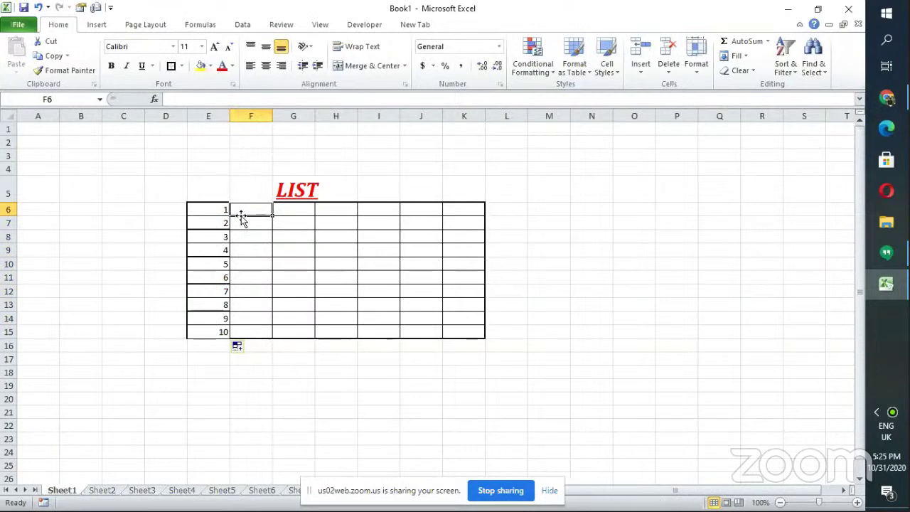
{"action": "type", "text": "ITE"}
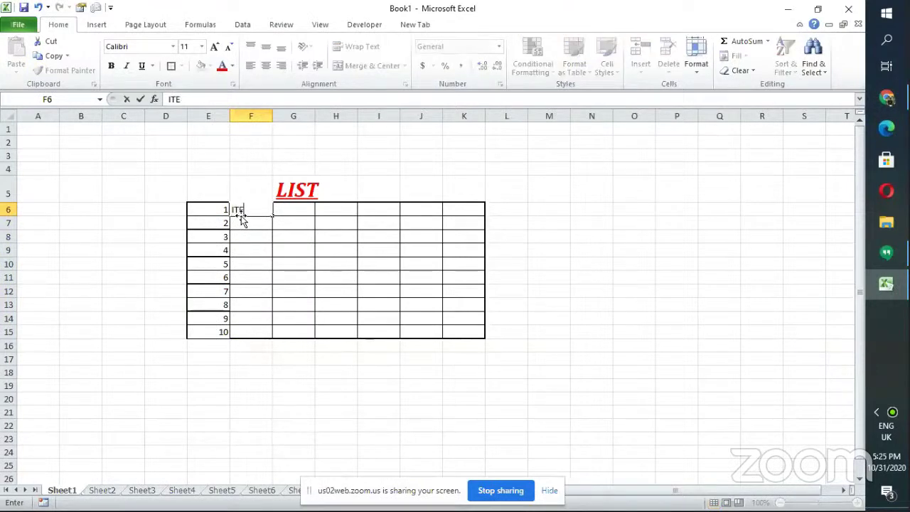
{"action": "type", "text": "M 1"}
{"action": "left_click", "coordinate": [235, 222]}
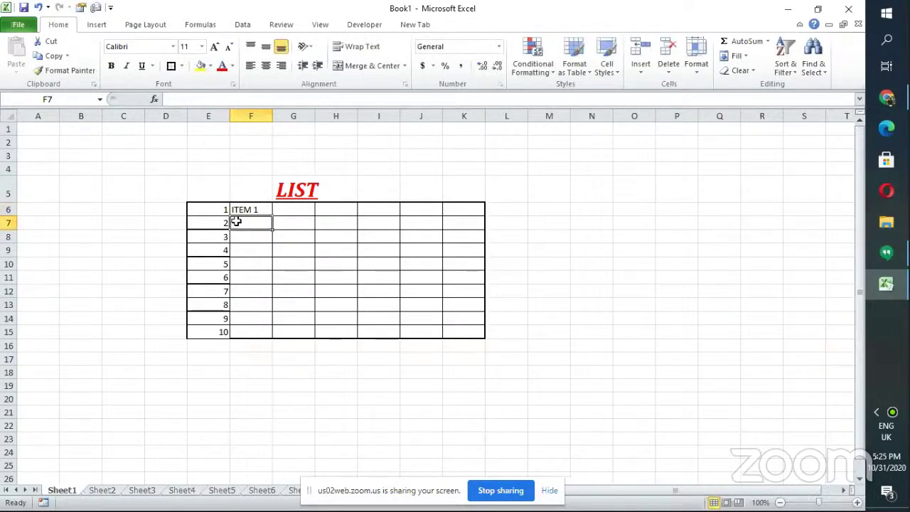
{"action": "type", "text": "ITEM "}
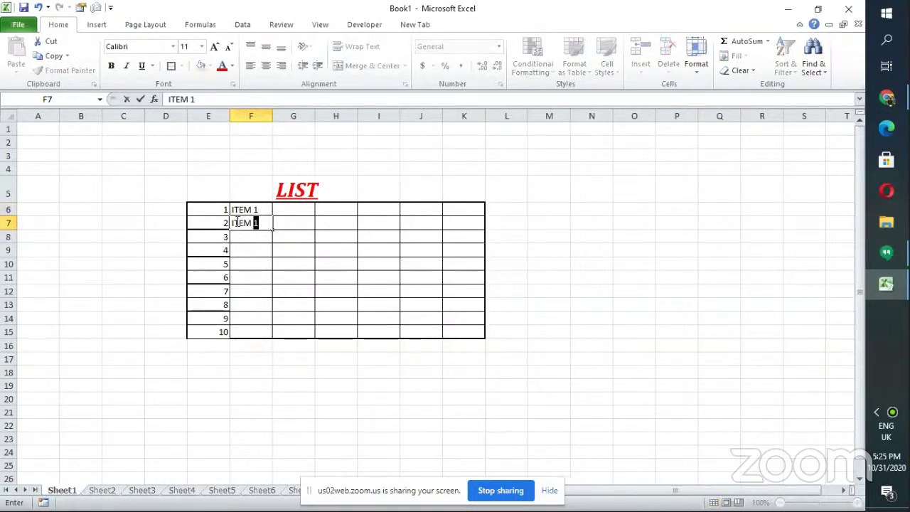
{"action": "type", "text": "2"}
{"action": "left_click", "coordinate": [244, 233]}
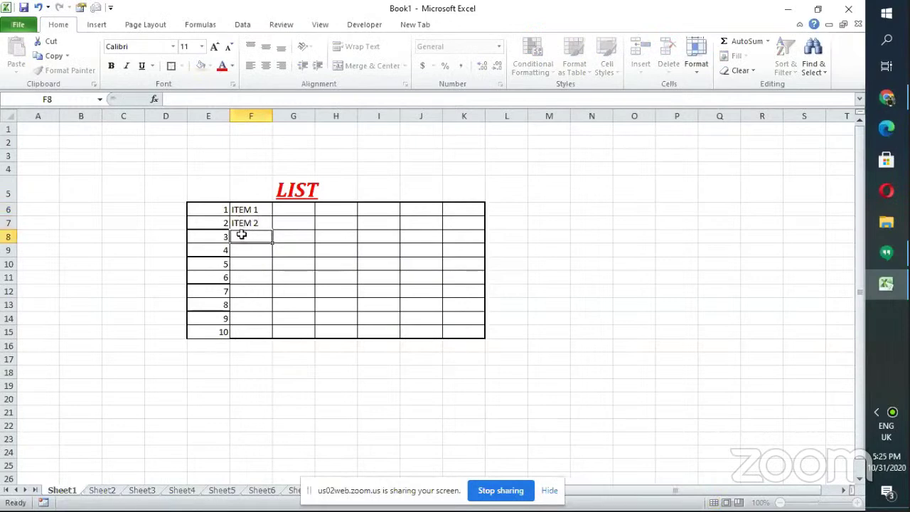
{"action": "type", "text": "ITEM 3"}
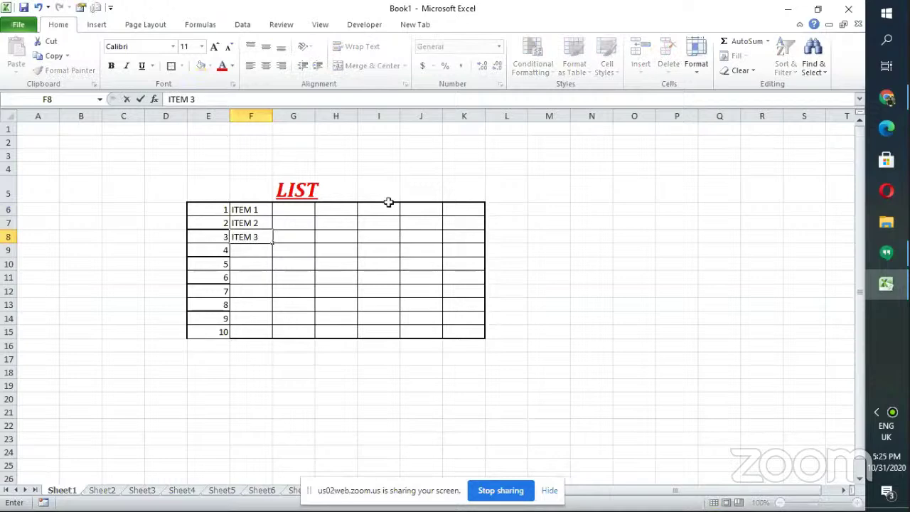
{"action": "left_click", "coordinate": [244, 250]}
{"action": "type", "text": "ITEM 4"}
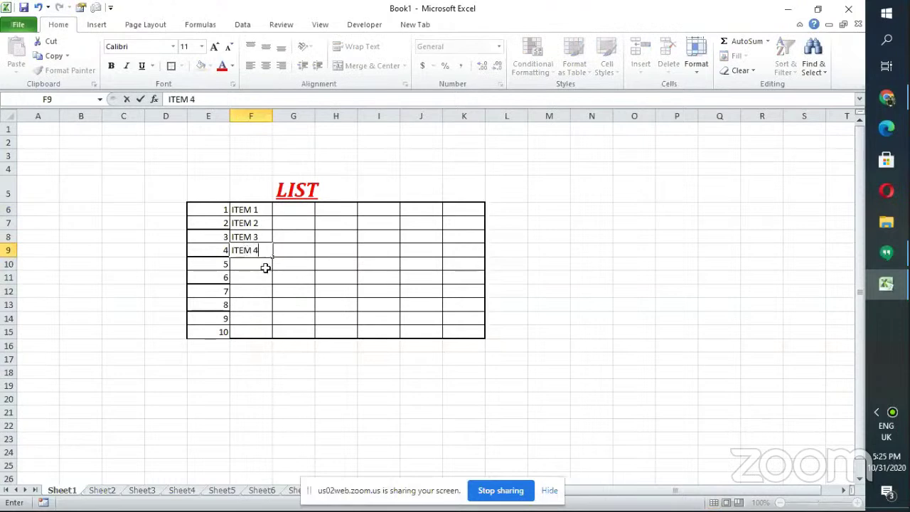
{"action": "left_click", "coordinate": [266, 267]}
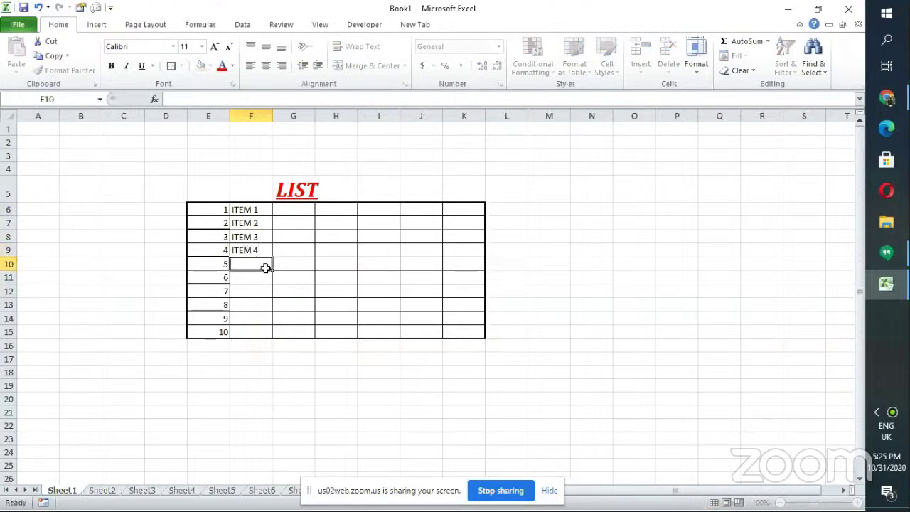
{"action": "type", "text": "ITEM"}
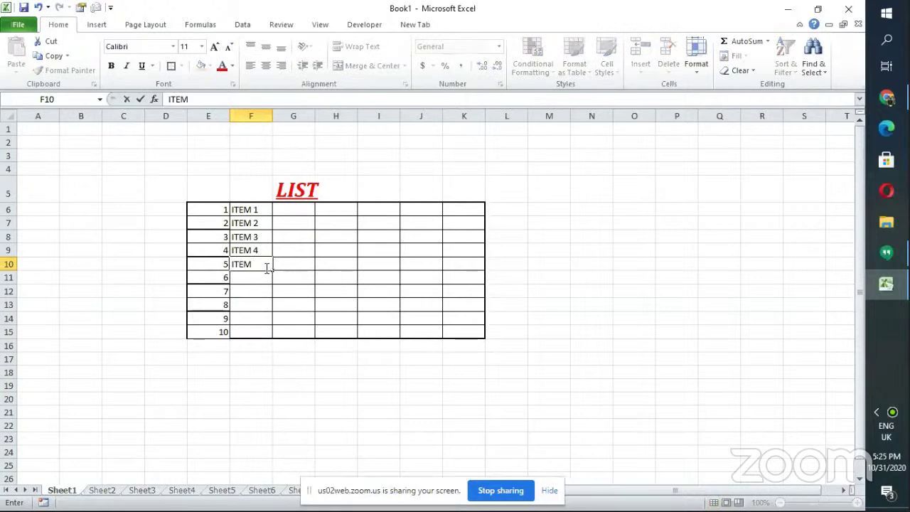
{"action": "type", "text": " 5"}
Step: Enter 9, 8, 8, 7 and 5 in cells G6 to G10, beside the item labels
{"action": "left_click", "coordinate": [291, 211]}
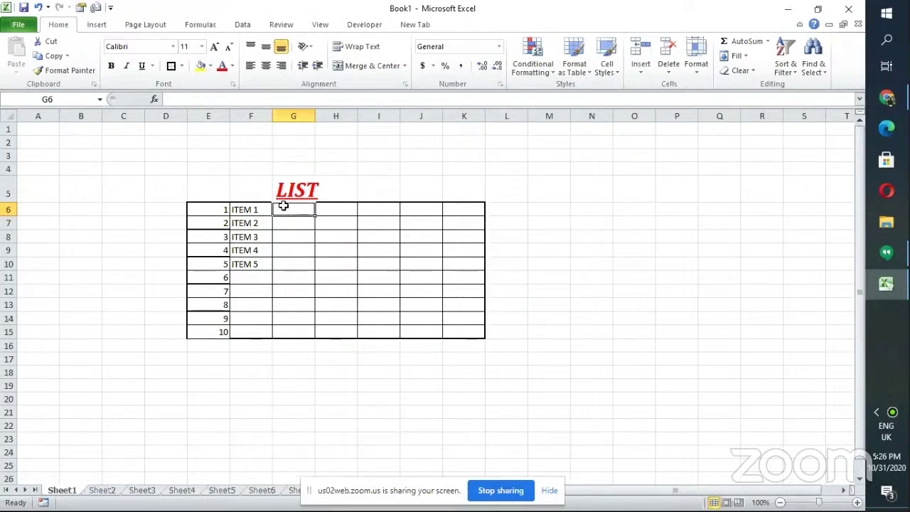
{"action": "type", "text": "9"}
{"action": "left_click", "coordinate": [280, 222]}
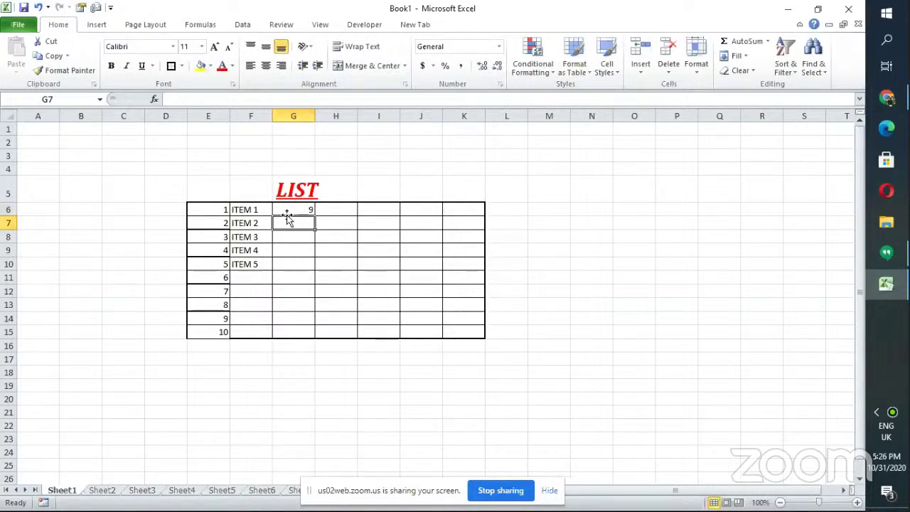
{"action": "type", "text": "8"}
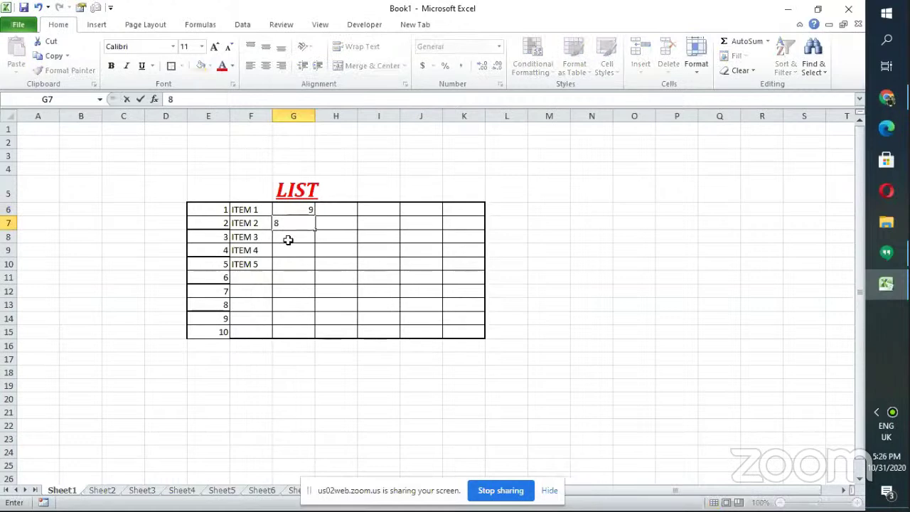
{"action": "left_click", "coordinate": [288, 240]}
{"action": "type", "text": "8"}
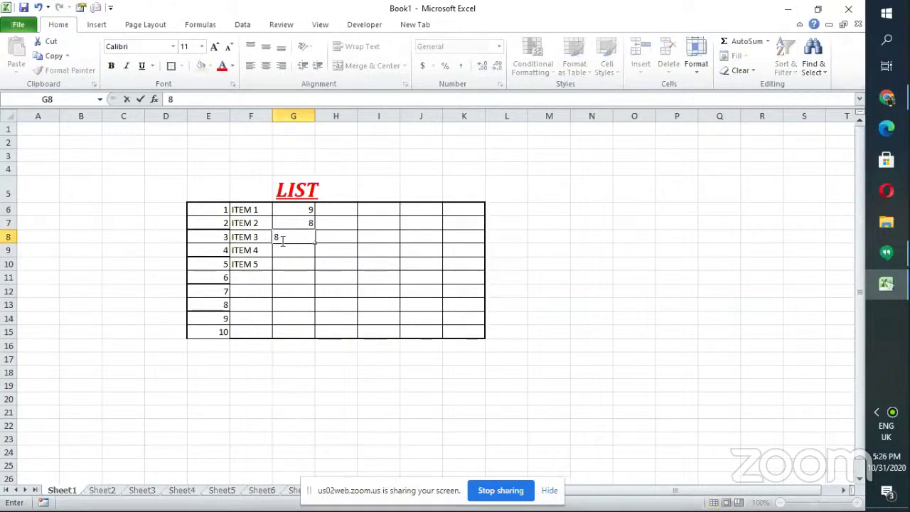
{"action": "left_click", "coordinate": [282, 249]}
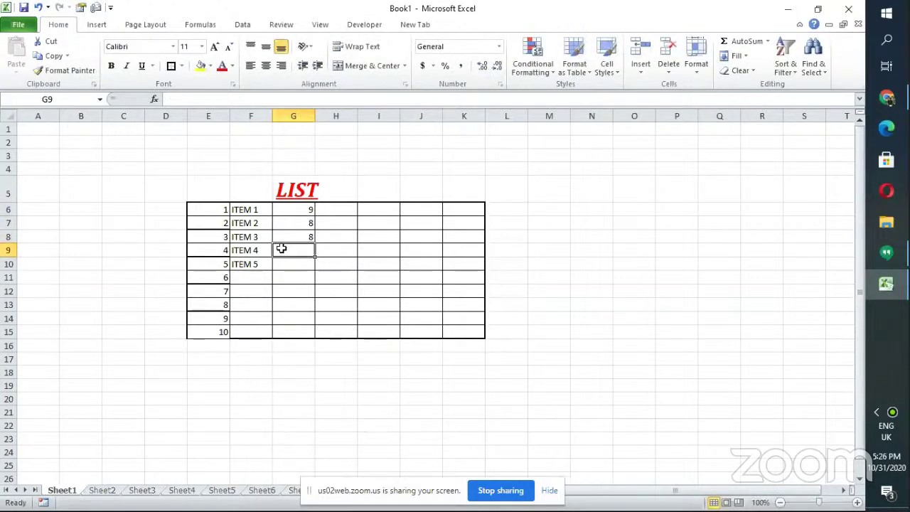
{"action": "type", "text": "7"}
{"action": "left_click", "coordinate": [295, 261]}
{"action": "type", "text": "5"}
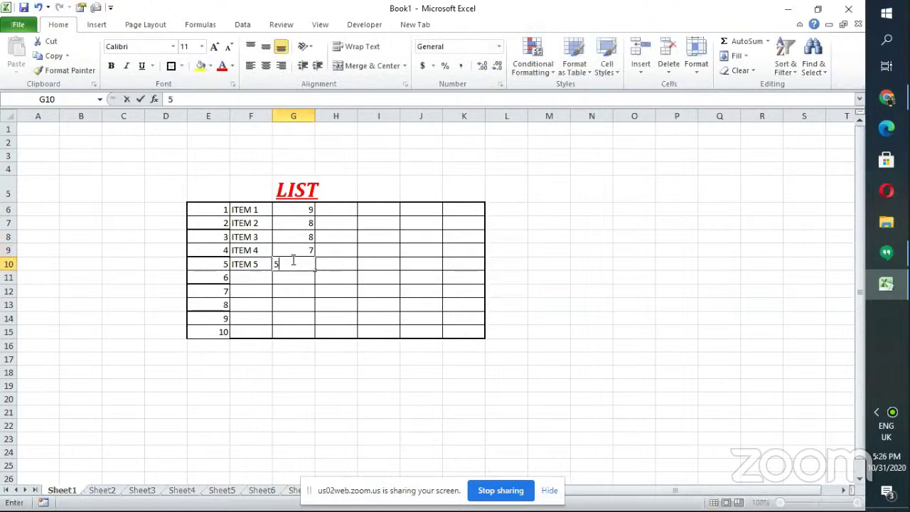
{"action": "left_click", "coordinate": [657, 222]}
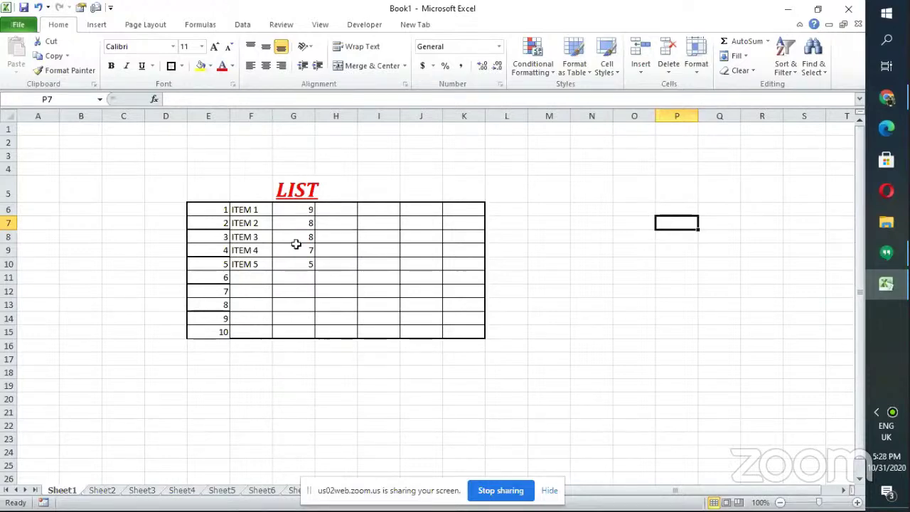
Step: Enter 23, 80, 90, 52 and 66 in cells H6 to H10 as the second set of item values
{"action": "left_click", "coordinate": [329, 211]}
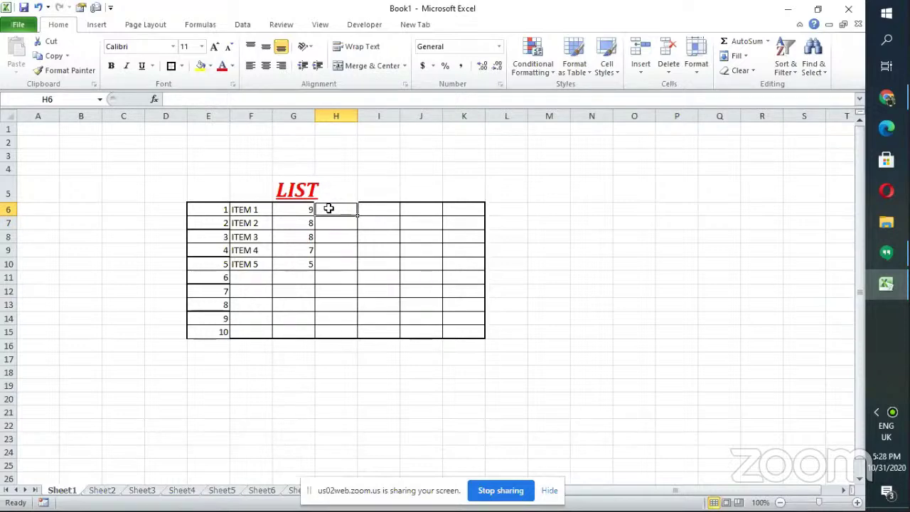
{"action": "type", "text": "23"}
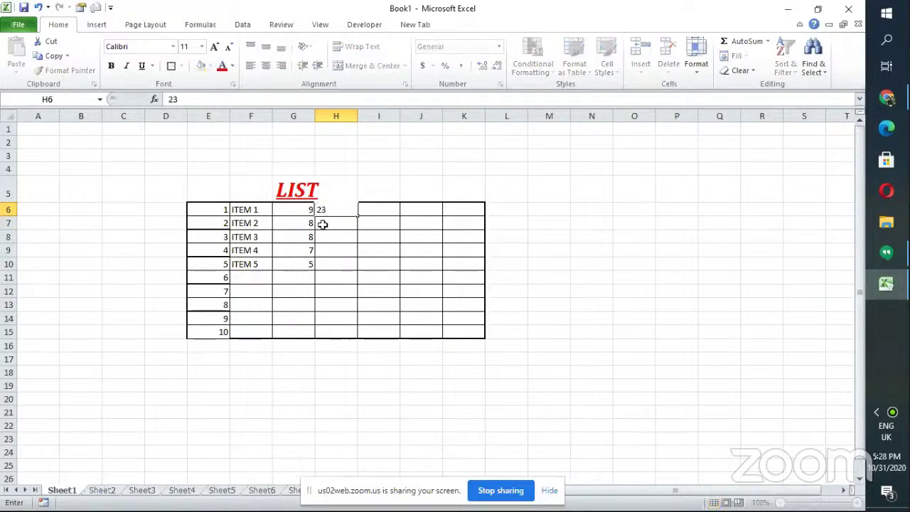
{"action": "key", "text": "Return"}
{"action": "type", "text": "80"}
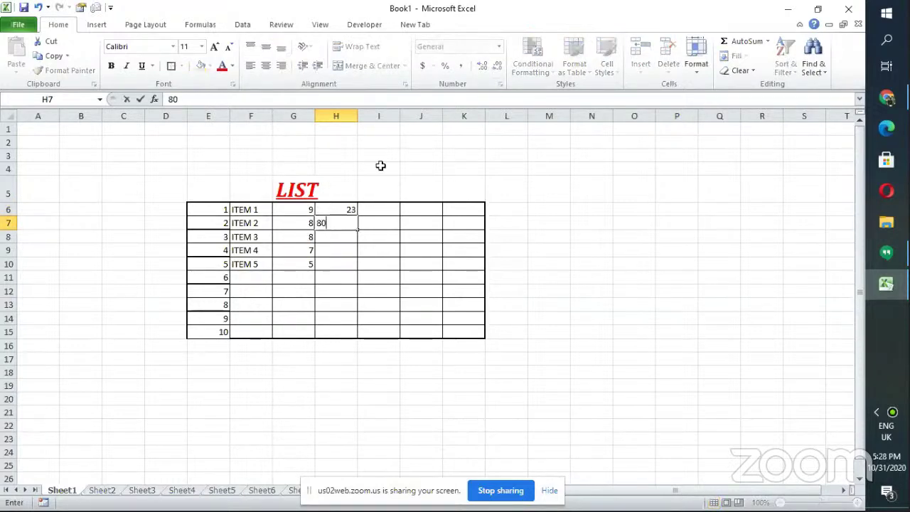
{"action": "left_click", "coordinate": [328, 235]}
{"action": "type", "text": "90"}
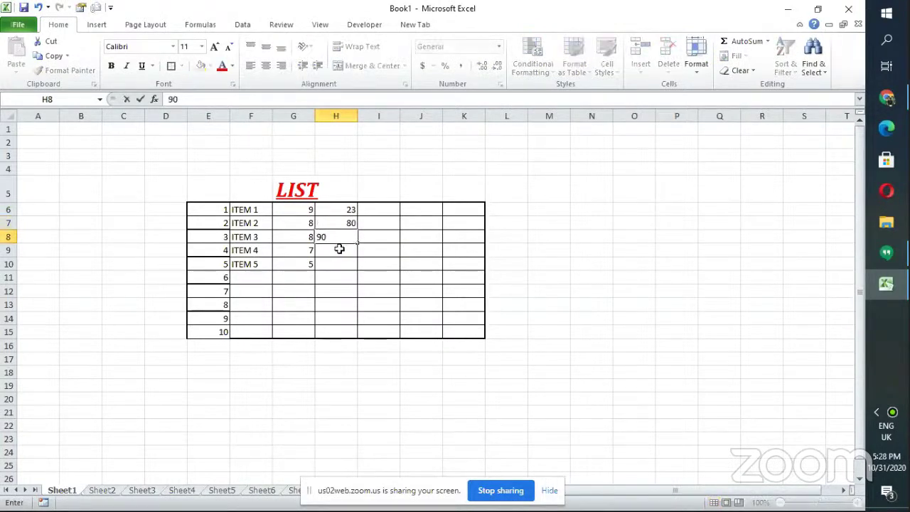
{"action": "left_click", "coordinate": [339, 249]}
{"action": "type", "text": "5"}
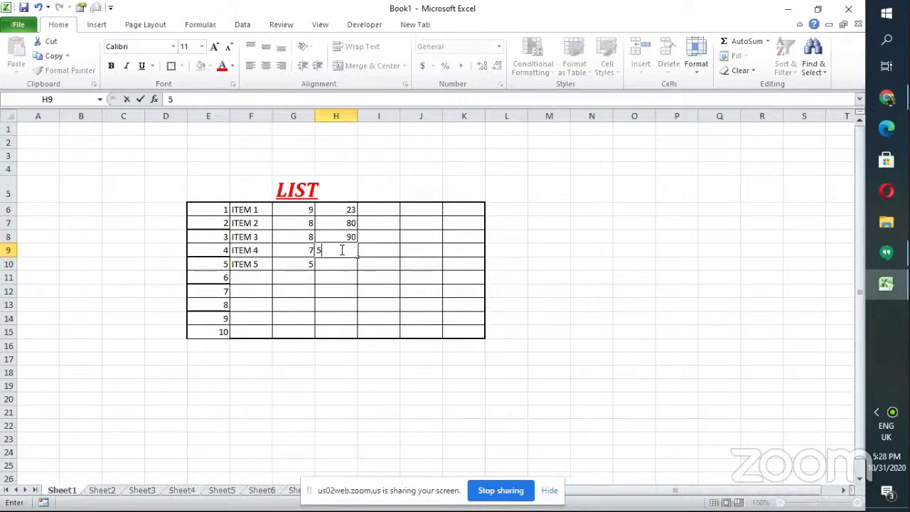
{"action": "type", "text": "214"}
{"action": "key", "text": "BackSpace"}
{"action": "key", "text": "BackSpace"}
{"action": "left_click", "coordinate": [348, 264]}
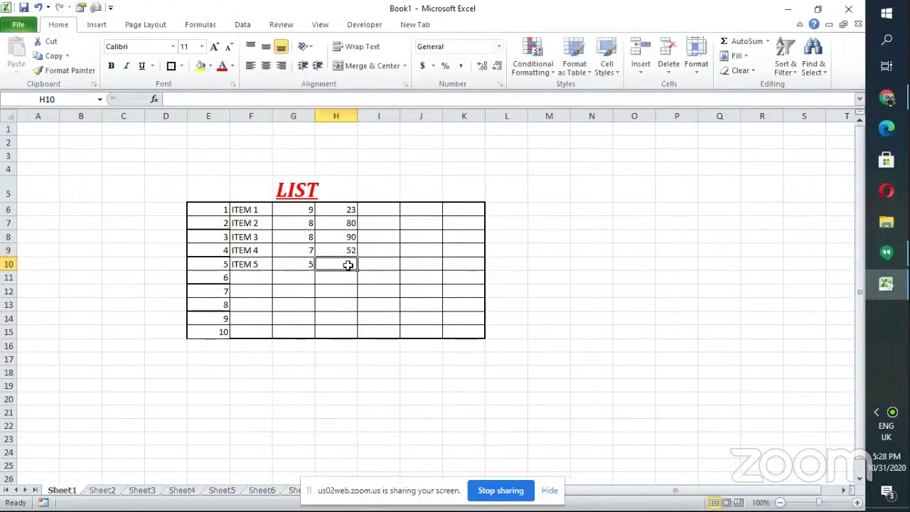
{"action": "type", "text": "66"}
{"action": "left_click", "coordinate": [428, 166]}
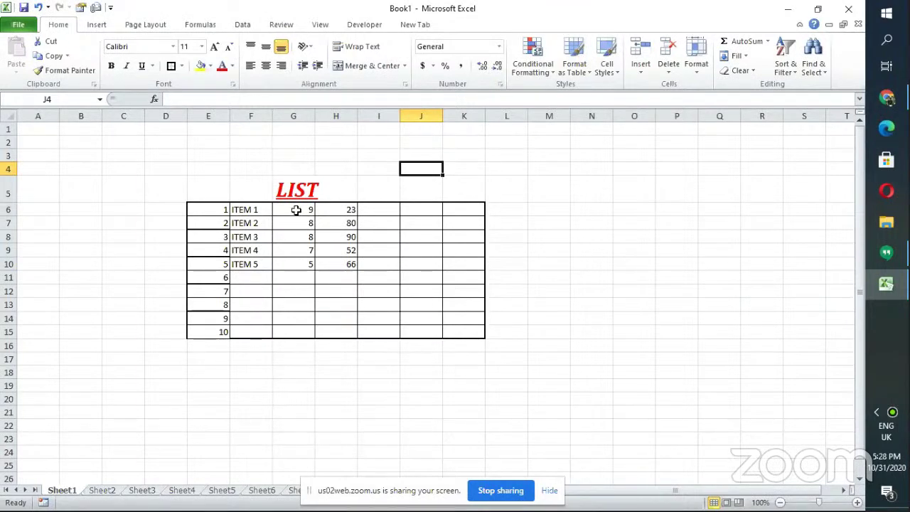
Step: Apply the Currency number format to the values in H6:H10
{"action": "left_click_drag", "start_coordinate": [321, 208], "coordinate": [336, 262]}
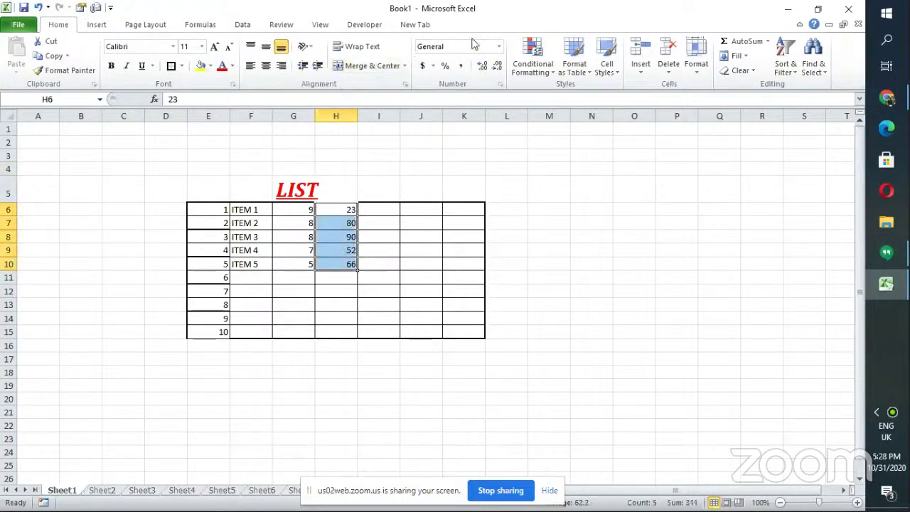
{"action": "left_click", "coordinate": [498, 46]}
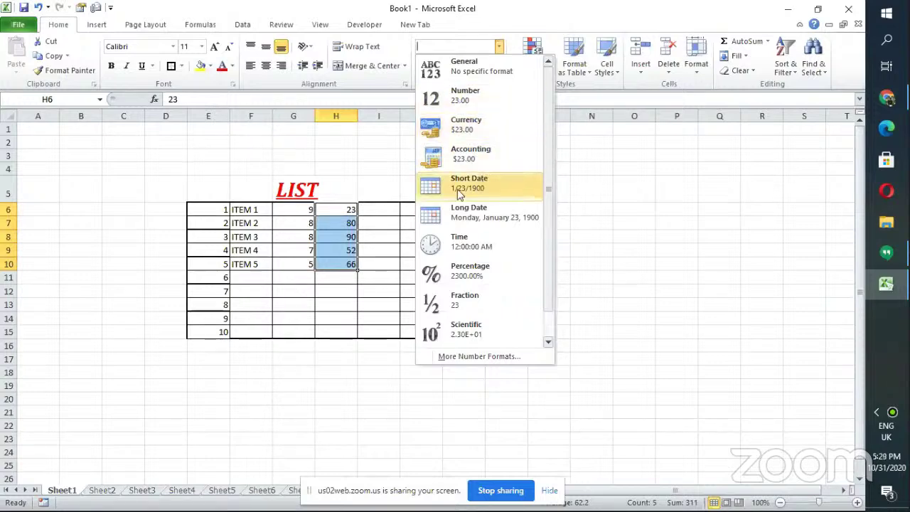
{"action": "left_click", "coordinate": [469, 126]}
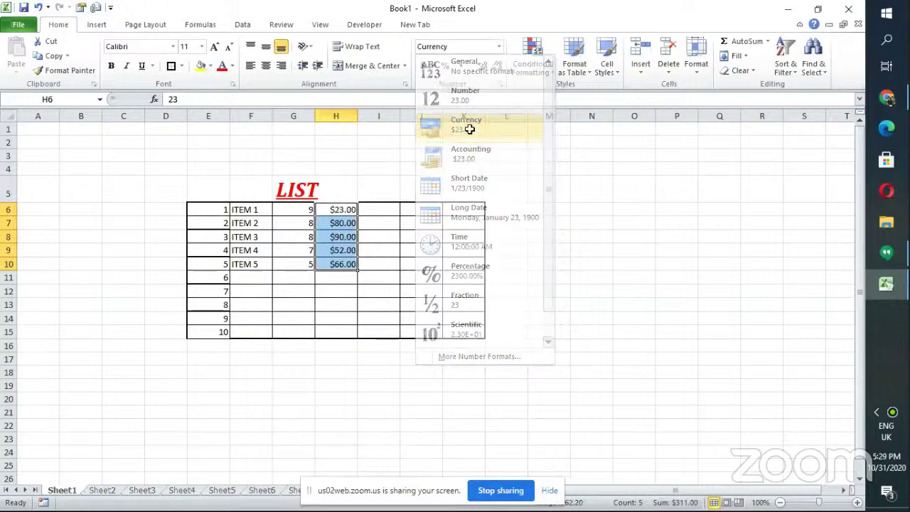
{"action": "left_click", "coordinate": [298, 209]}
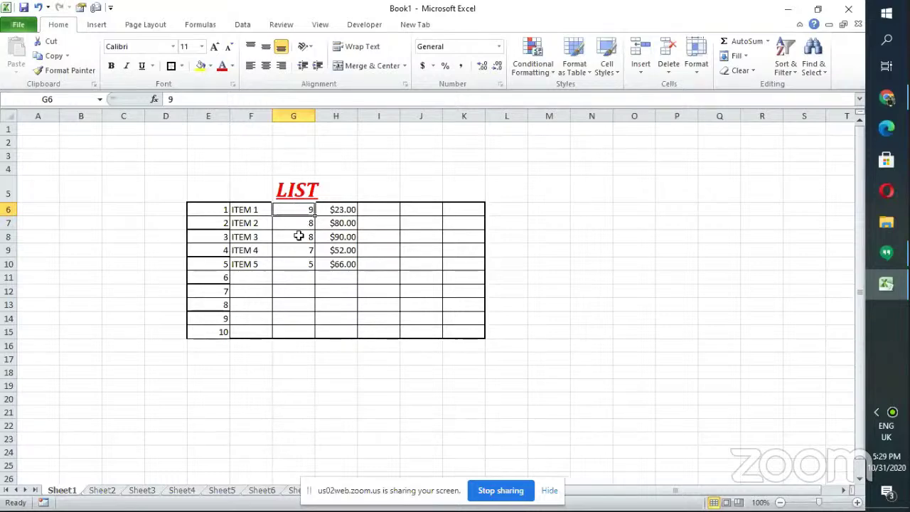
Step: Enter the formula =G6*H6 in I6 and fill it down through I10
{"action": "left_click", "coordinate": [370, 209]}
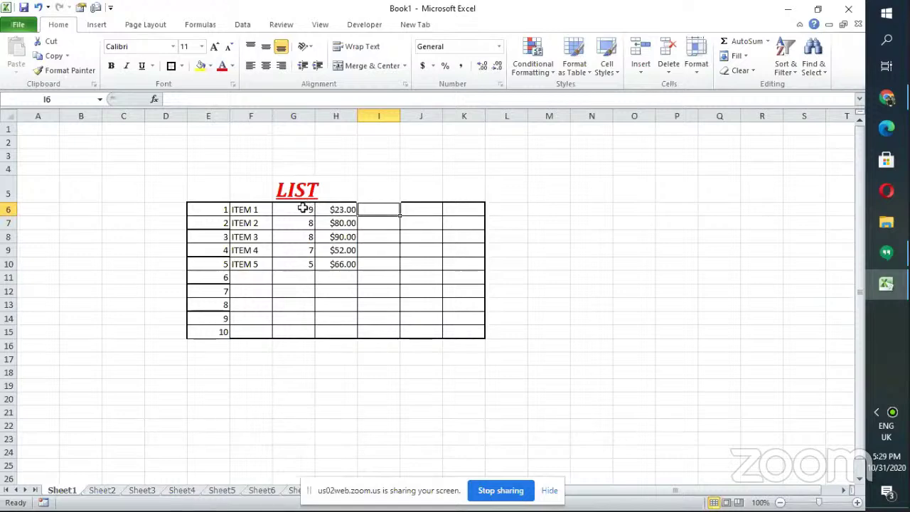
{"action": "double_click", "coordinate": [359, 209]}
{"action": "double_click", "coordinate": [361, 208]}
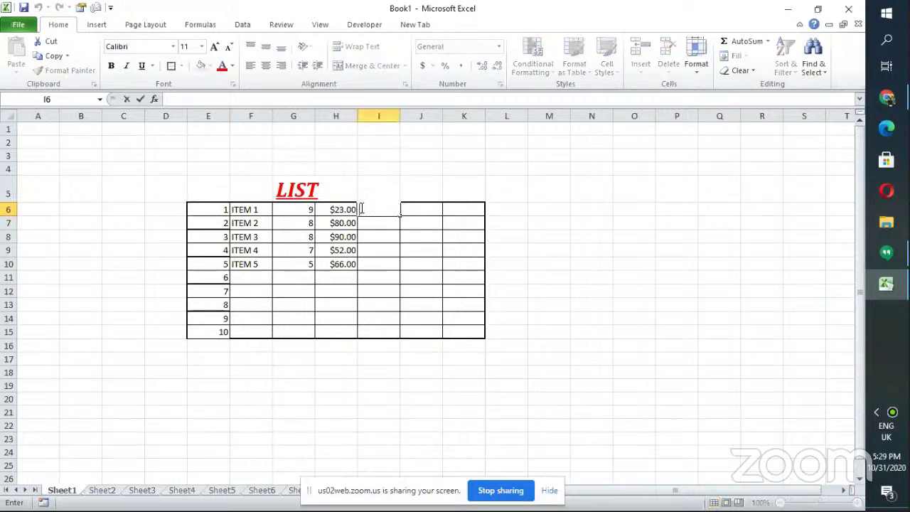
{"action": "type", "text": "="}
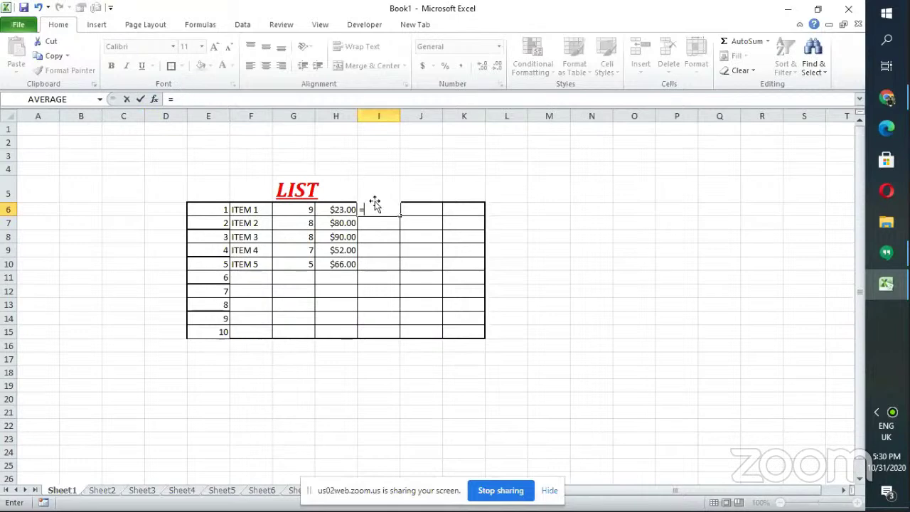
{"action": "left_click", "coordinate": [302, 208]}
{"action": "type", "text": "*"}
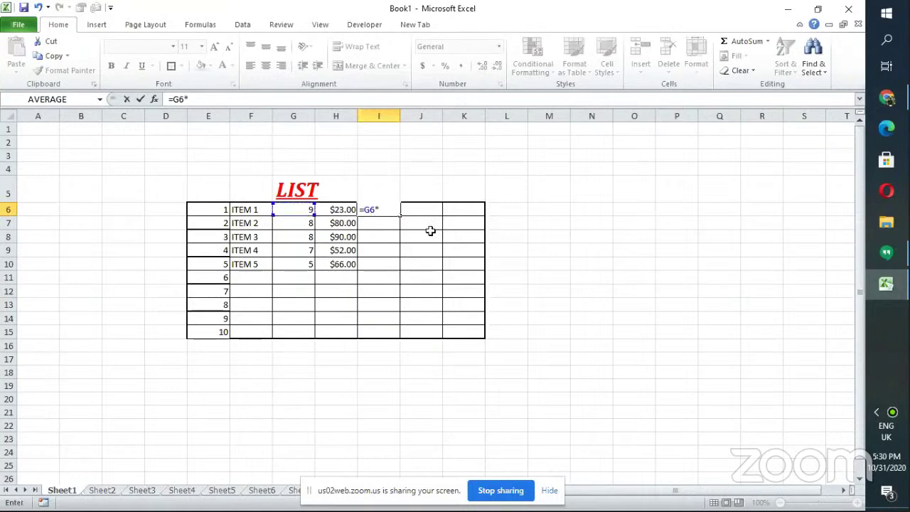
{"action": "left_click", "coordinate": [335, 209]}
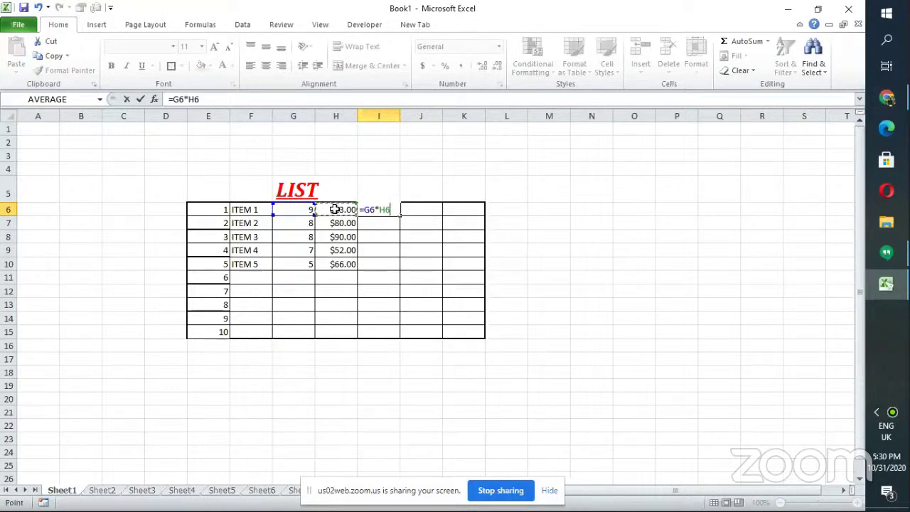
{"action": "key", "text": "ctrl+Return"}
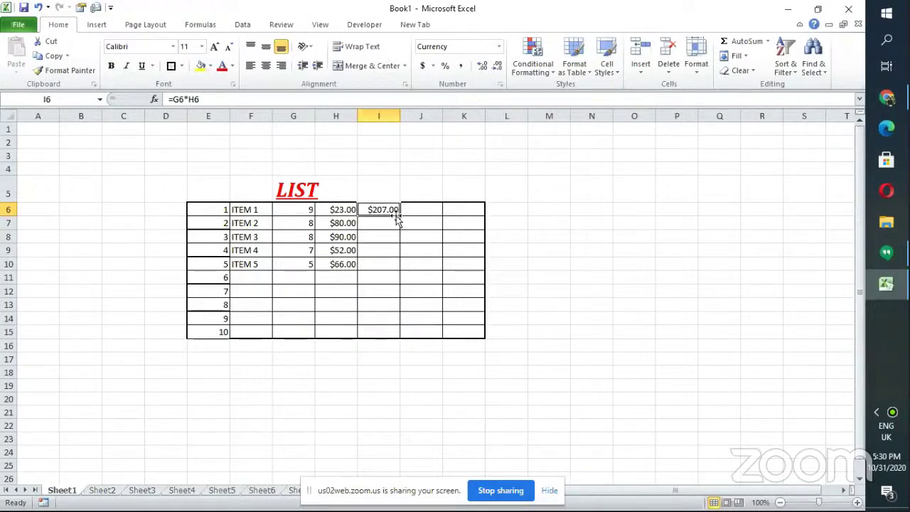
{"action": "left_click_drag", "start_coordinate": [400, 214], "coordinate": [400, 268]}
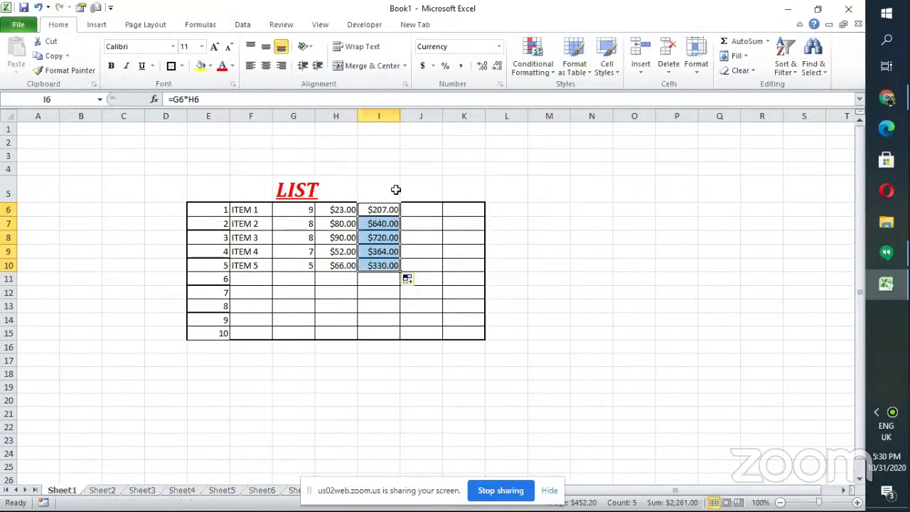
{"action": "left_click", "coordinate": [367, 208]}
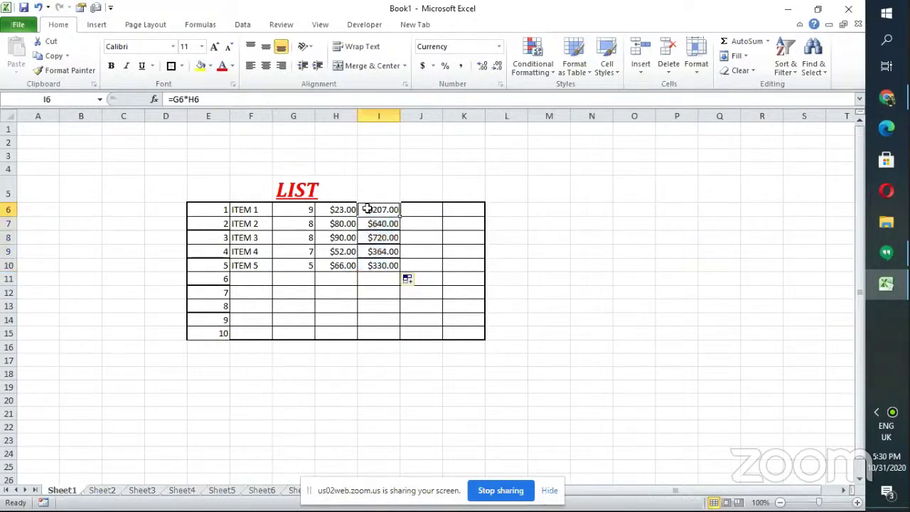
{"action": "double_click", "coordinate": [365, 209]}
{"action": "left_click", "coordinate": [374, 224]}
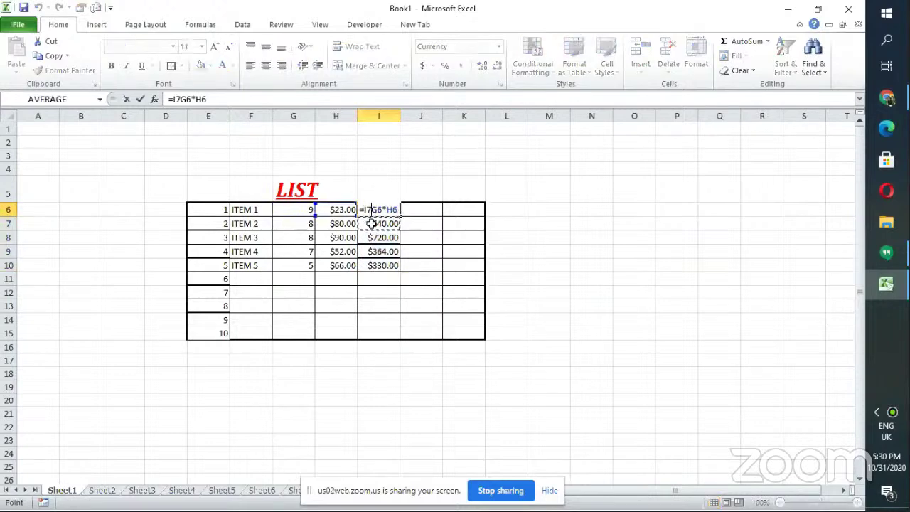
{"action": "left_click", "coordinate": [379, 239]}
{"action": "left_click", "coordinate": [434, 224]}
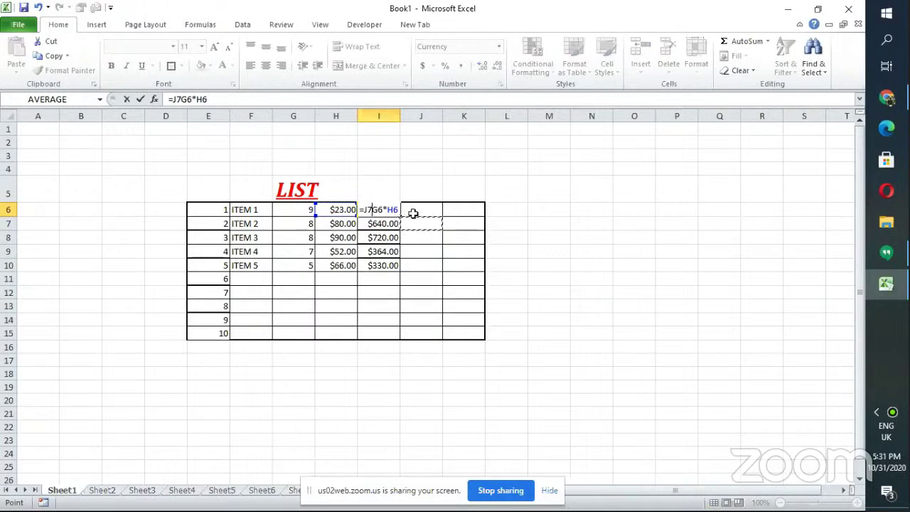
{"action": "key", "text": "BackSpace"}
{"action": "key", "text": "BackSpace"}
{"action": "type", "text": "I9"}
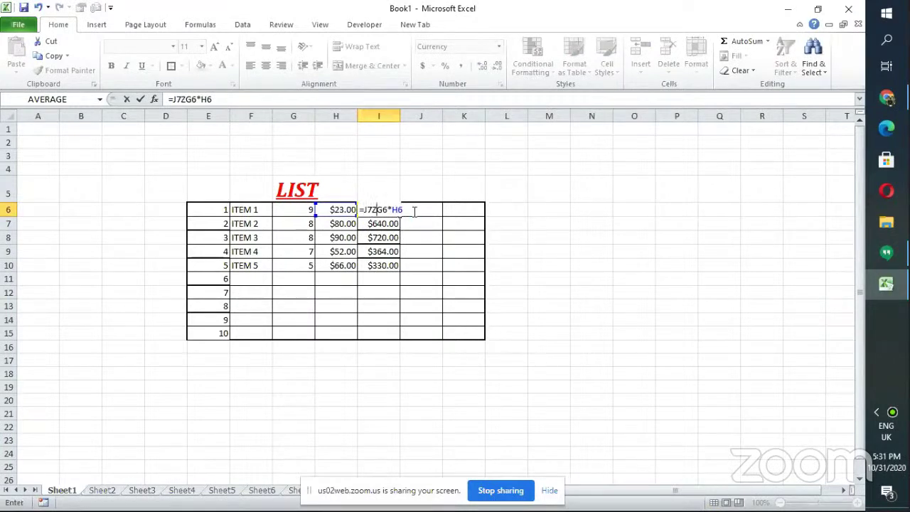
{"action": "type", "text": "J7"}
{"action": "left_click", "coordinate": [421, 148]}
{"action": "left_click", "coordinate": [391, 217]}
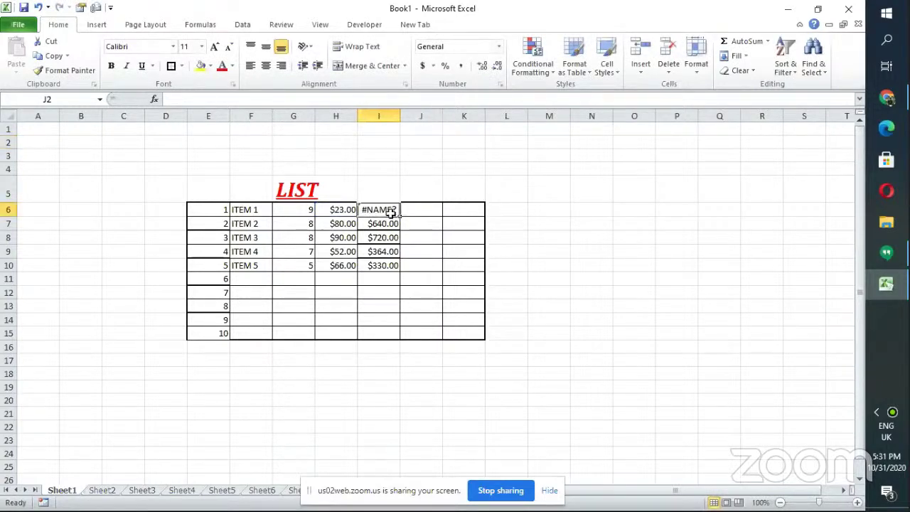
Step: Clear the faulty formula in I6 and replace it with =G6*H6
{"action": "double_click", "coordinate": [368, 209]}
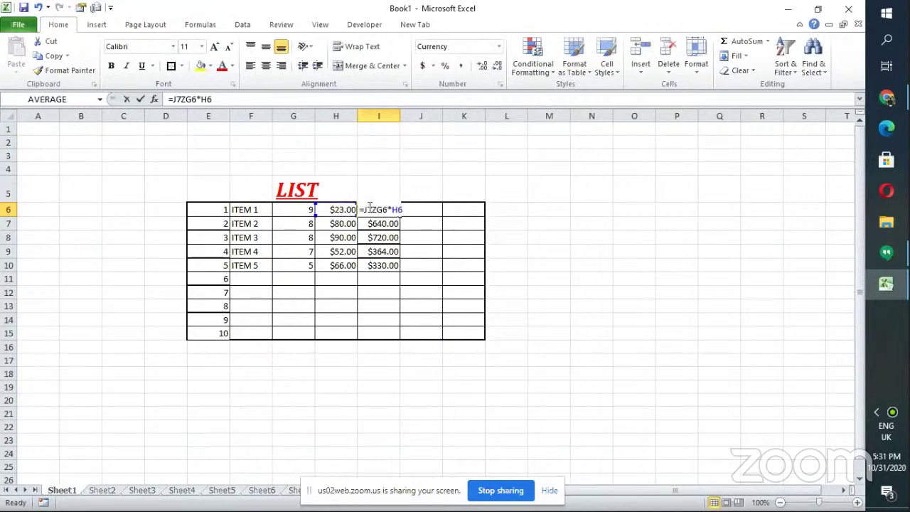
{"action": "left_click", "coordinate": [400, 209]}
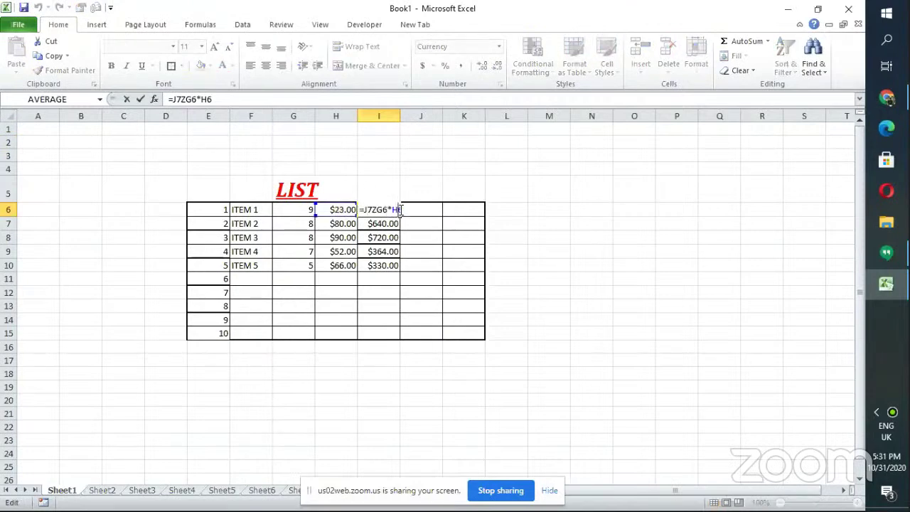
{"action": "key", "text": "BackSpace"}
{"action": "key", "text": "BackSpace"}
{"action": "key", "text": "BackSpace"}
{"action": "key", "text": "BackSpace"}
{"action": "key", "text": "BackSpace"}
{"action": "key", "text": "BackSpace"}
{"action": "key", "text": "BackSpace"}
{"action": "key", "text": "BackSpace"}
{"action": "key", "text": "BackSpace"}
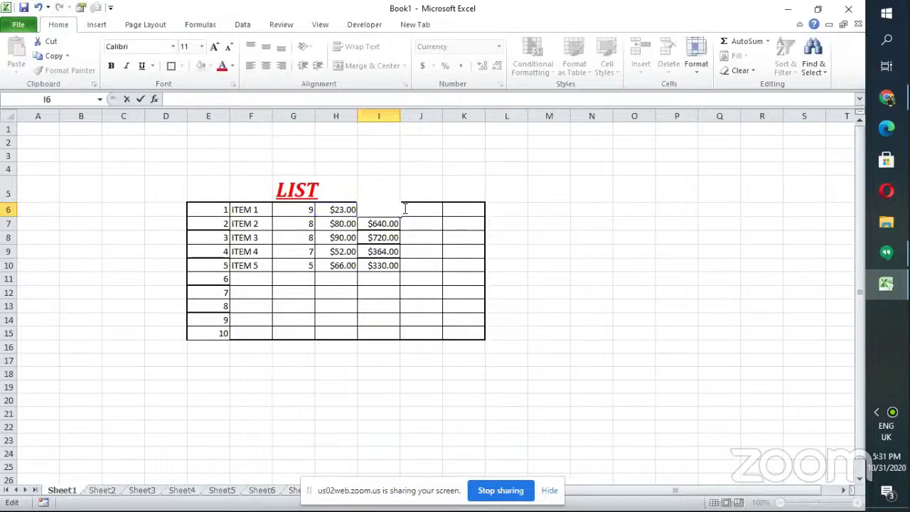
{"action": "type", "text": "="}
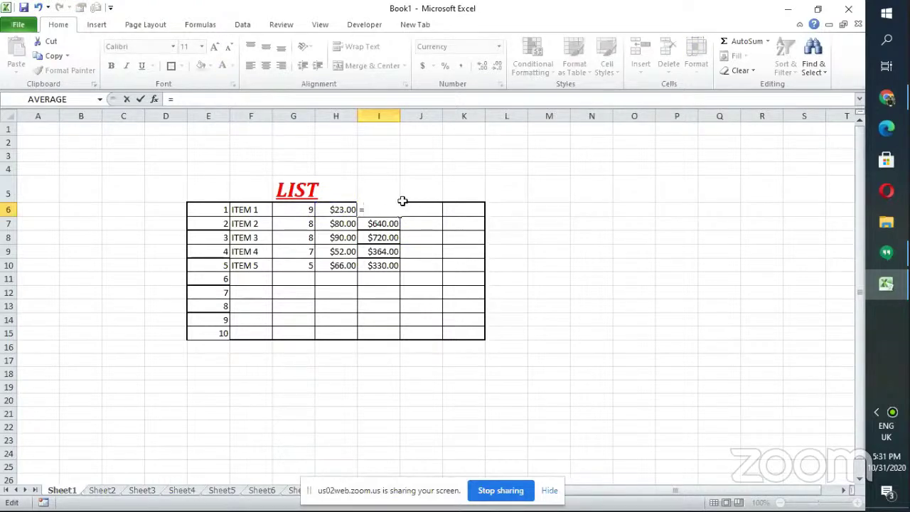
{"action": "left_click", "coordinate": [290, 211]}
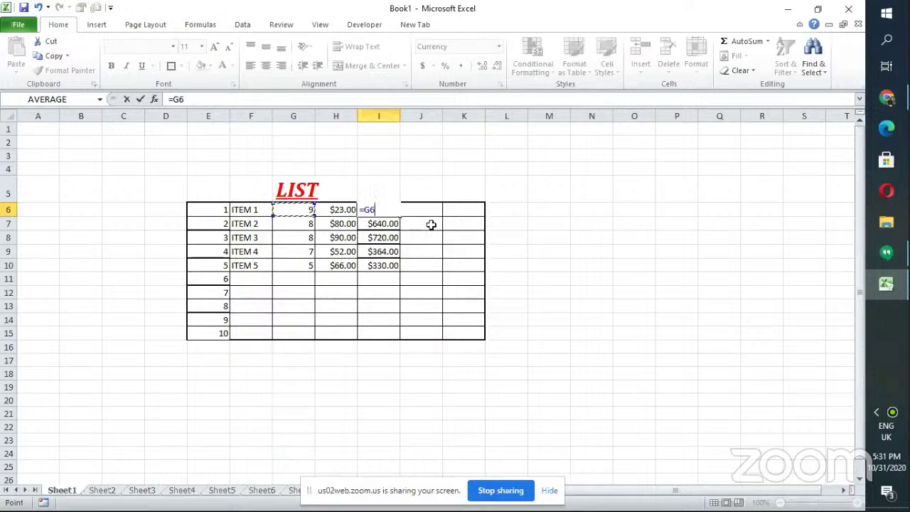
{"action": "type", "text": "*"}
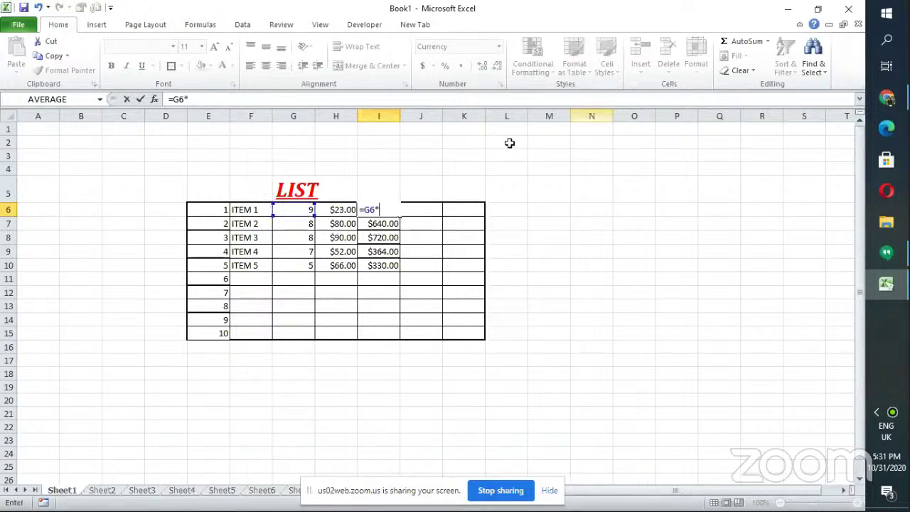
{"action": "left_click", "coordinate": [337, 210]}
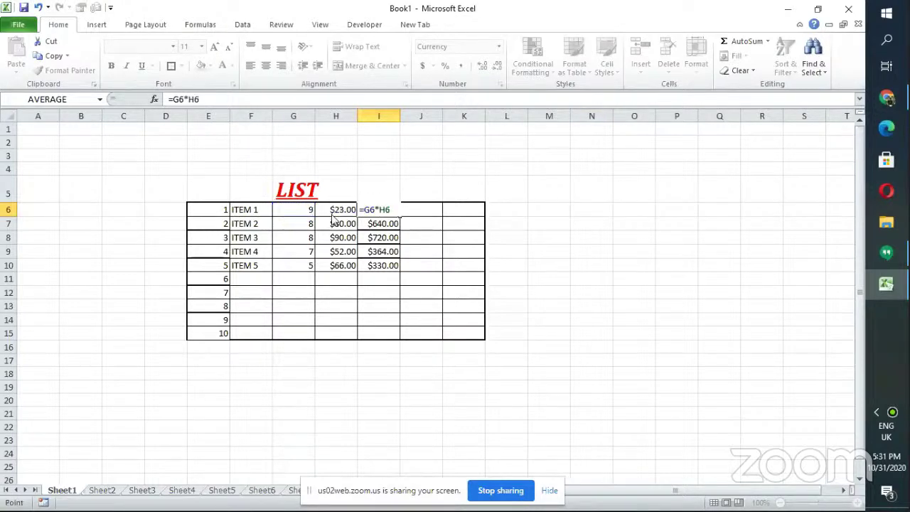
{"action": "key", "text": "Return"}
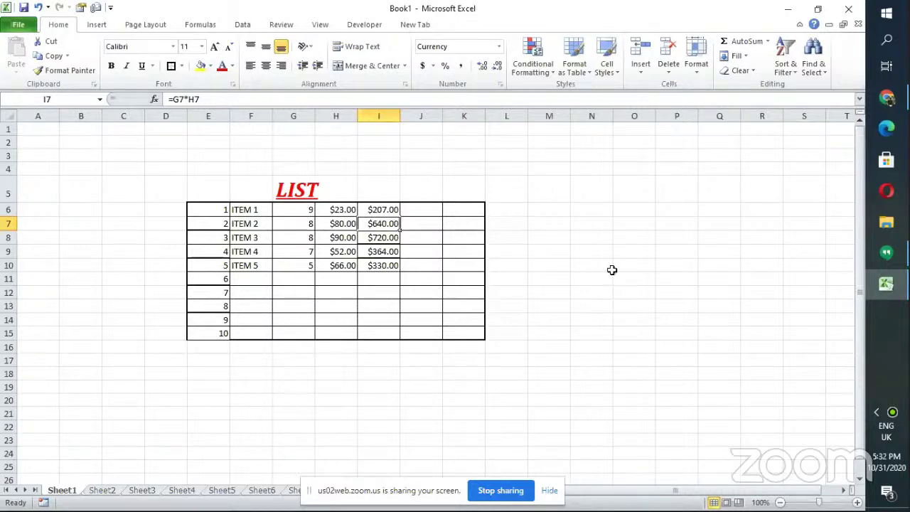
Step: Replace the number 6 in E11 with the label DISCOUNT and enter the rate 0.05 in G11
{"action": "left_click", "coordinate": [391, 210]}
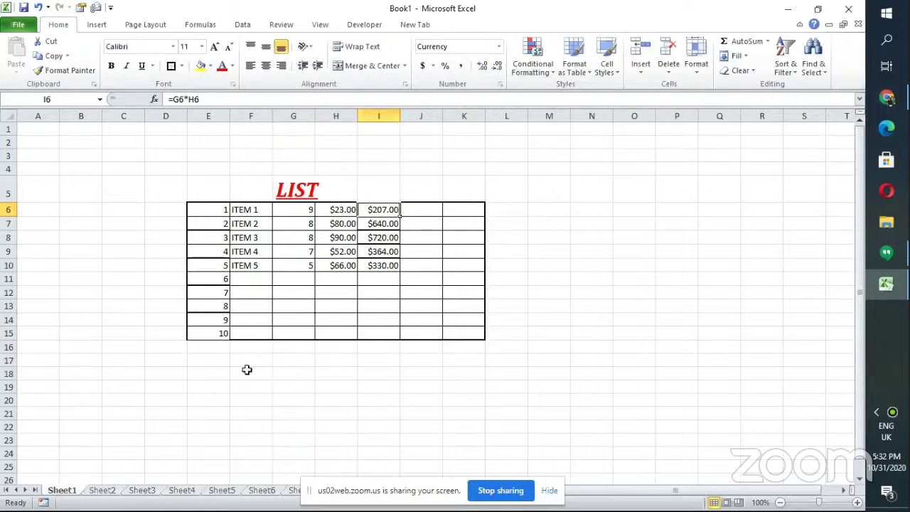
{"action": "left_click", "coordinate": [204, 346]}
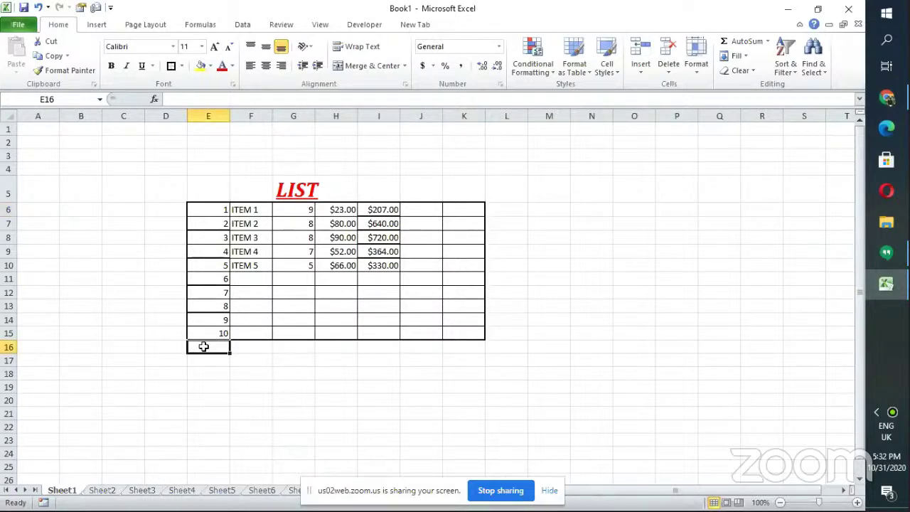
{"action": "left_click", "coordinate": [222, 282]}
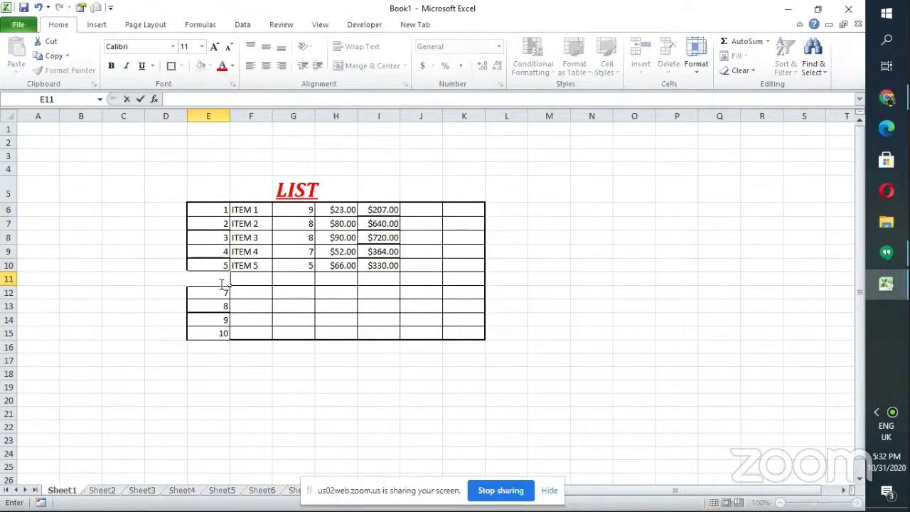
{"action": "type", "text": "SCOUNT"}
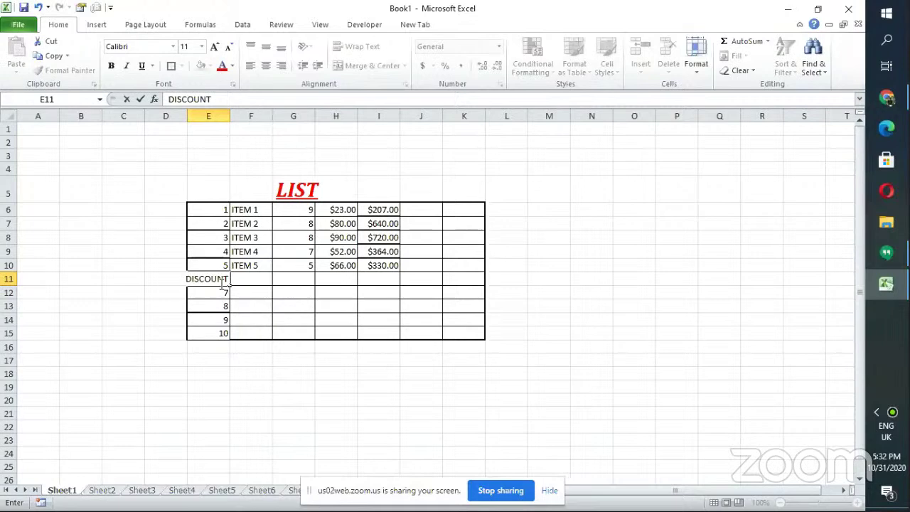
{"action": "left_click", "coordinate": [310, 281]}
{"action": "type", "text": "0"}
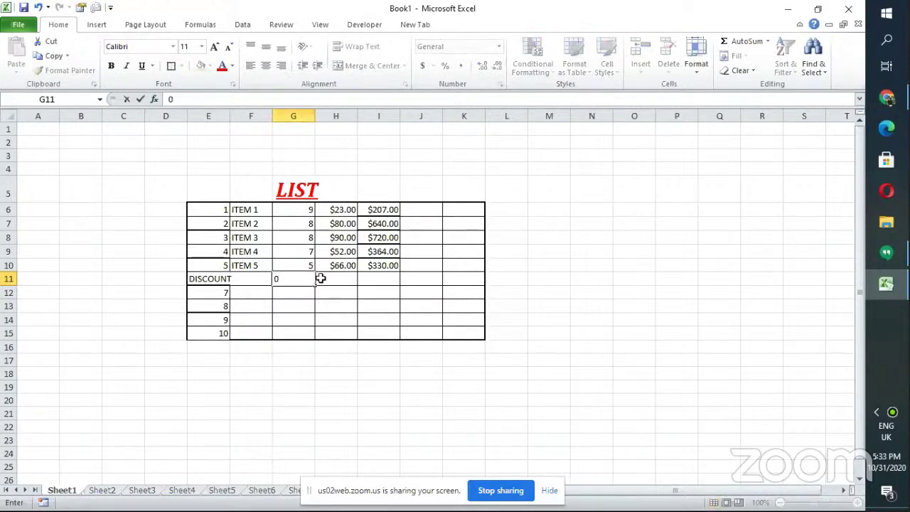
{"action": "type", "text": ".05"}
{"action": "left_click", "coordinate": [335, 283]}
{"action": "left_click", "coordinate": [296, 280]}
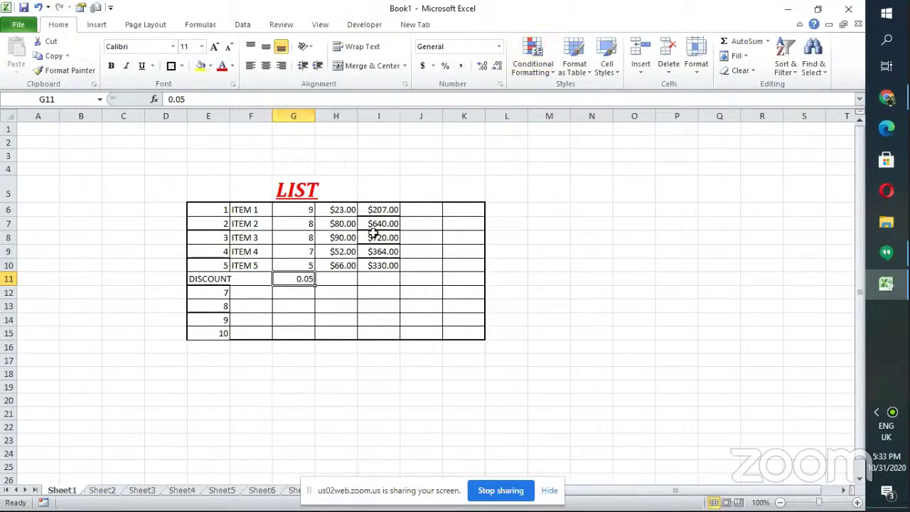
Step: Enter =I6*$G$11 in J6 with an absolute reference to the discount rate, and fill it down through J10
{"action": "left_click", "coordinate": [405, 210]}
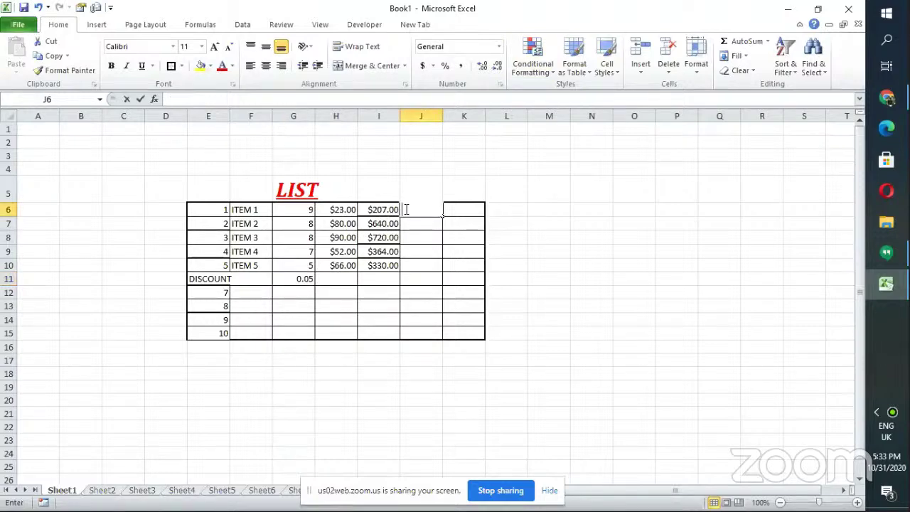
{"action": "type", "text": "="}
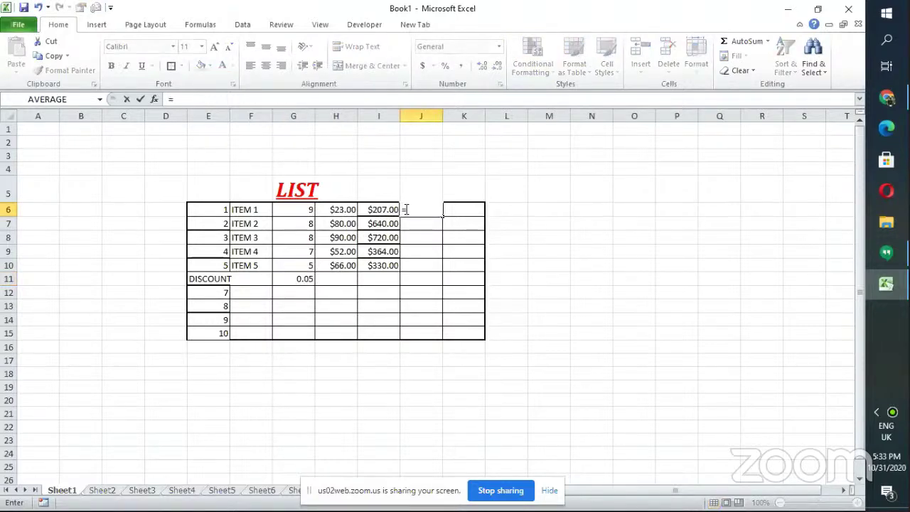
{"action": "left_click", "coordinate": [385, 208]}
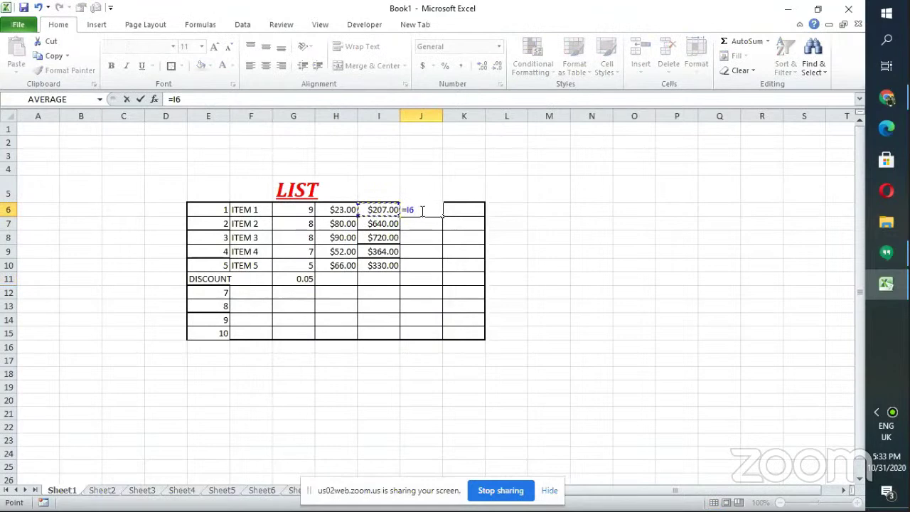
{"action": "type", "text": "*"}
{"action": "left_click", "coordinate": [296, 278]}
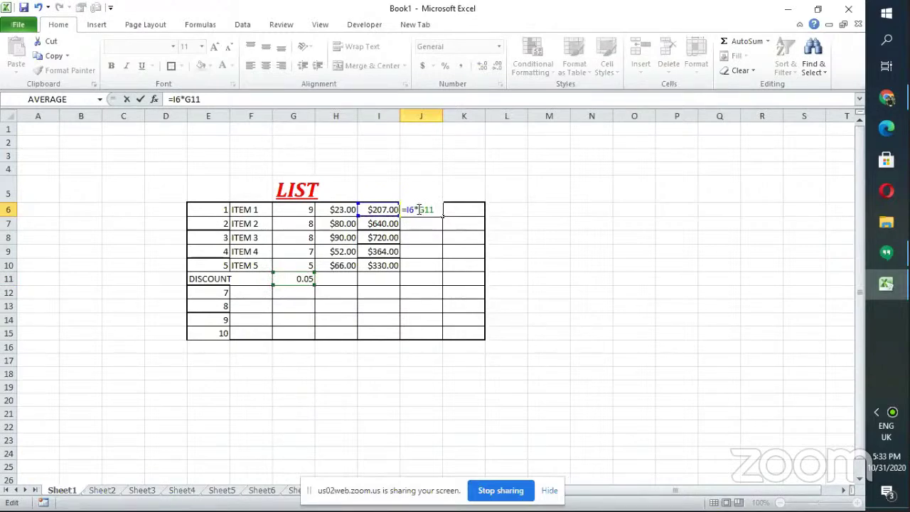
{"action": "type", "text": "$"}
{"action": "left_click", "coordinate": [430, 208]}
{"action": "type", "text": "$"}
{"action": "key", "text": "Return"}
{"action": "left_click", "coordinate": [418, 209]}
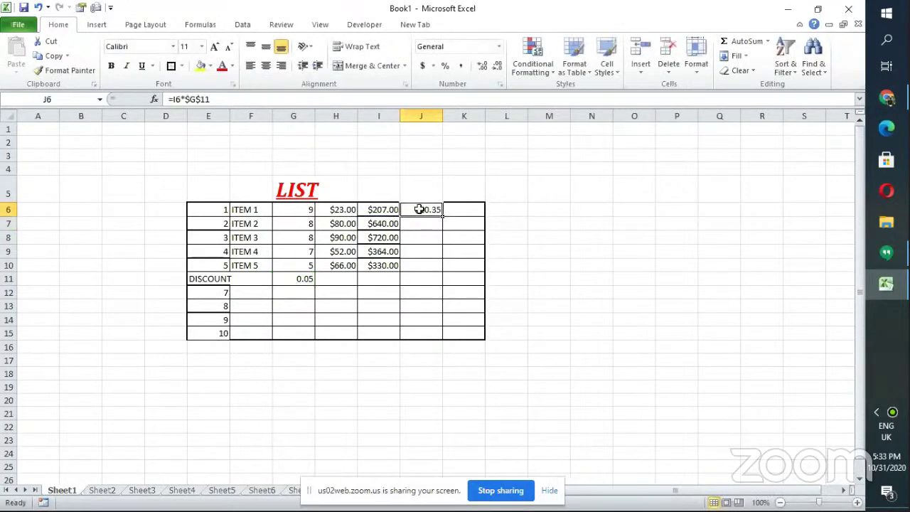
{"action": "left_click_drag", "start_coordinate": [442, 216], "coordinate": [436, 265]}
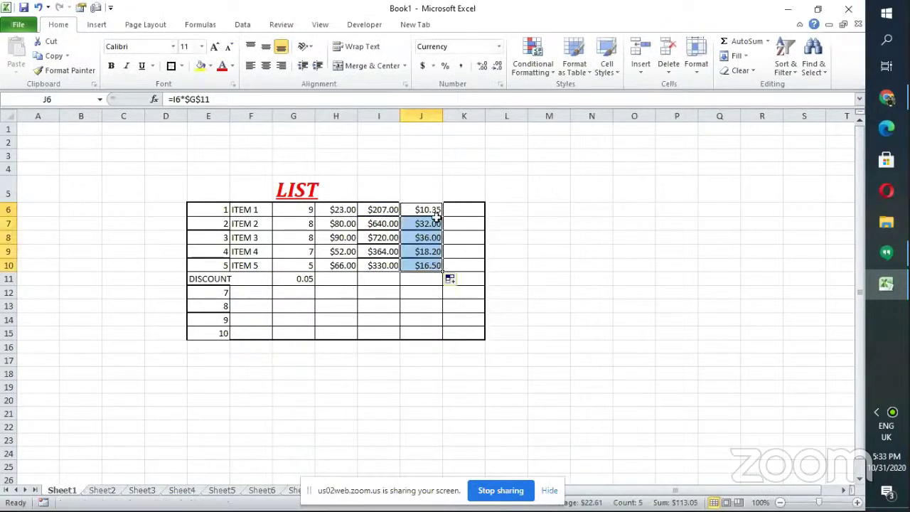
Step: Examine the copied discount formulas in J6, J7 and J8 to compare their relative and absolute references
{"action": "left_click", "coordinate": [413, 211]}
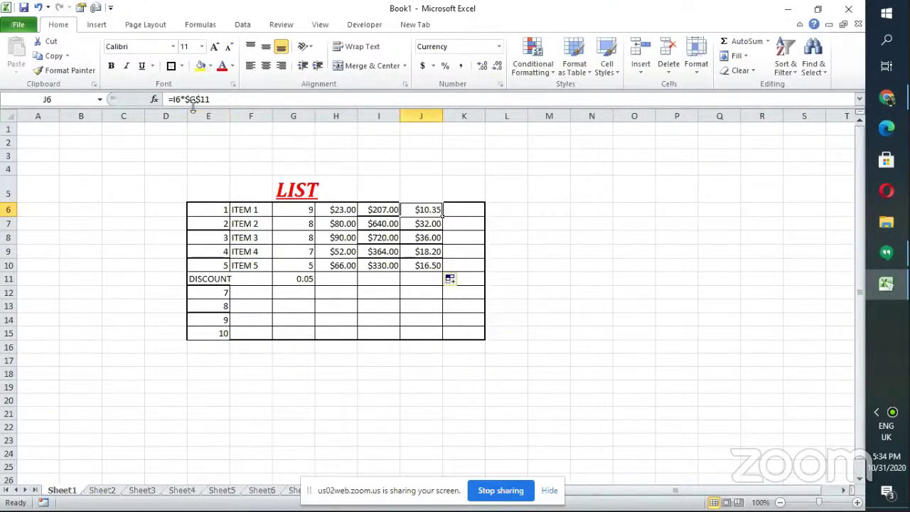
{"action": "left_click", "coordinate": [418, 226]}
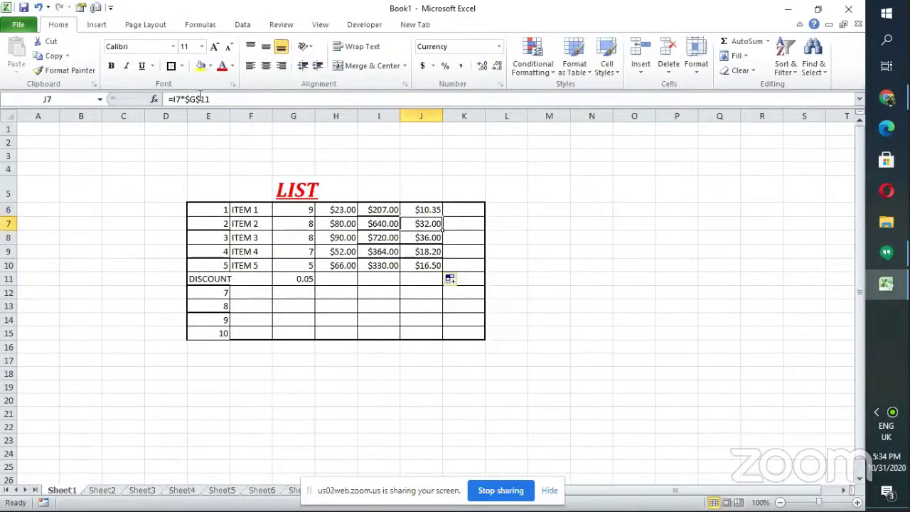
{"action": "left_click", "coordinate": [419, 242]}
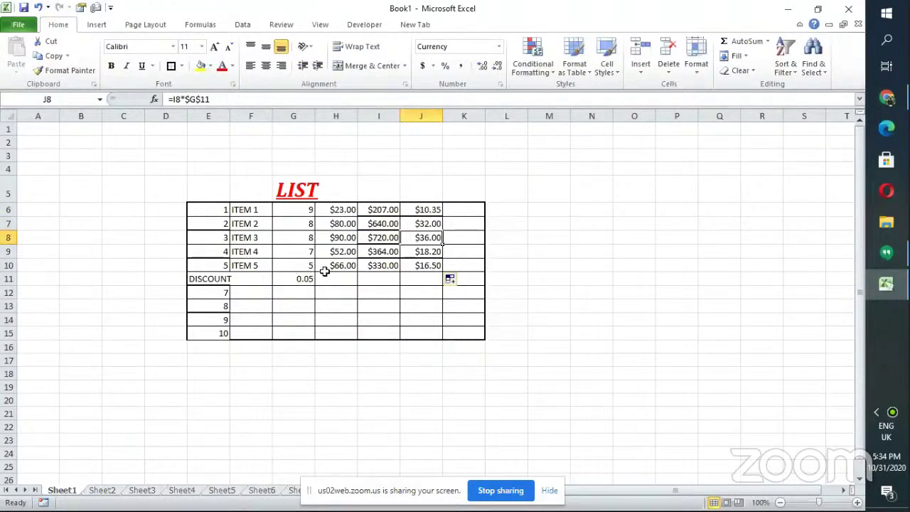
Step: Compare the multiplication formulas in I6:I10 with the discount formulas in J6:J10 to see how their references change per row
{"action": "left_click", "coordinate": [419, 252]}
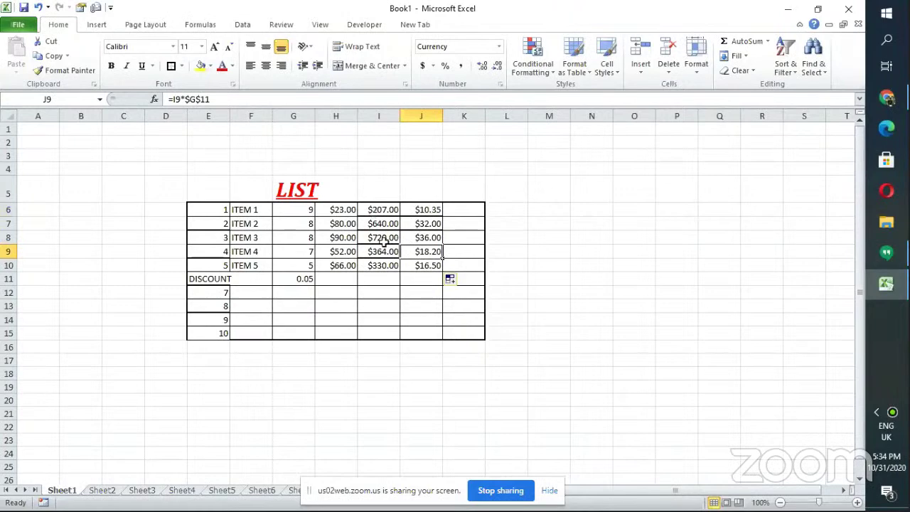
{"action": "left_click", "coordinate": [425, 265]}
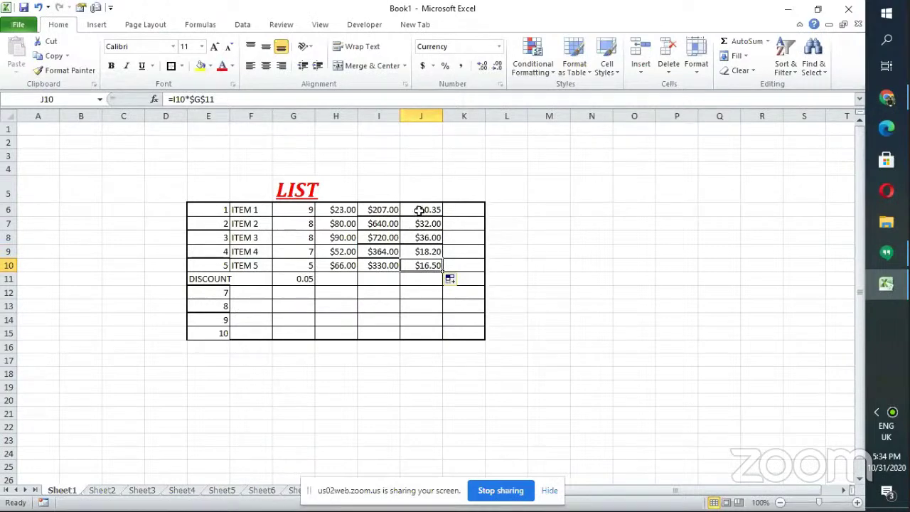
{"action": "left_click", "coordinate": [374, 209]}
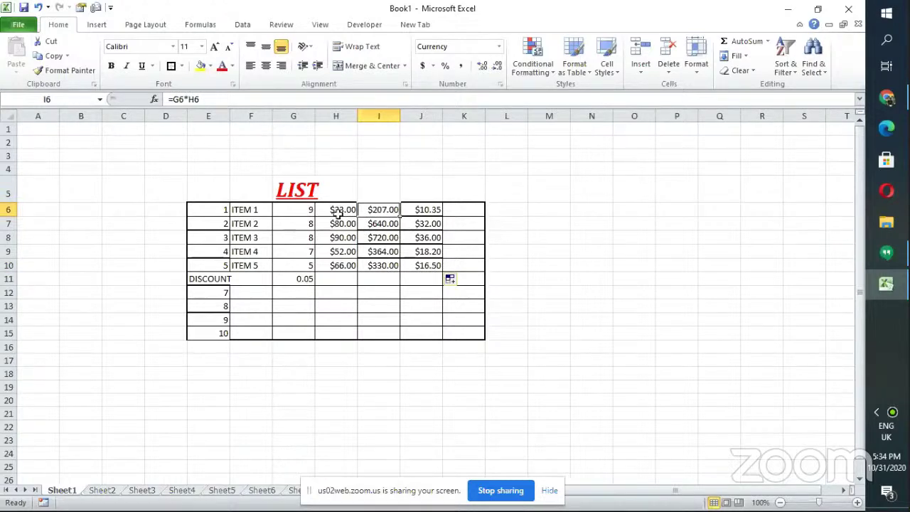
{"action": "left_click", "coordinate": [383, 225]}
{"action": "left_click", "coordinate": [382, 236]}
{"action": "left_click", "coordinate": [384, 251]}
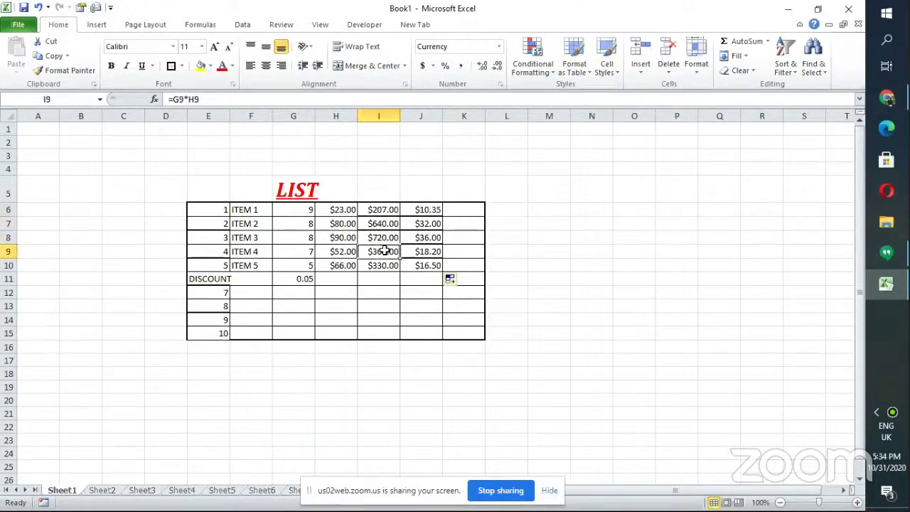
{"action": "left_click", "coordinate": [384, 264]}
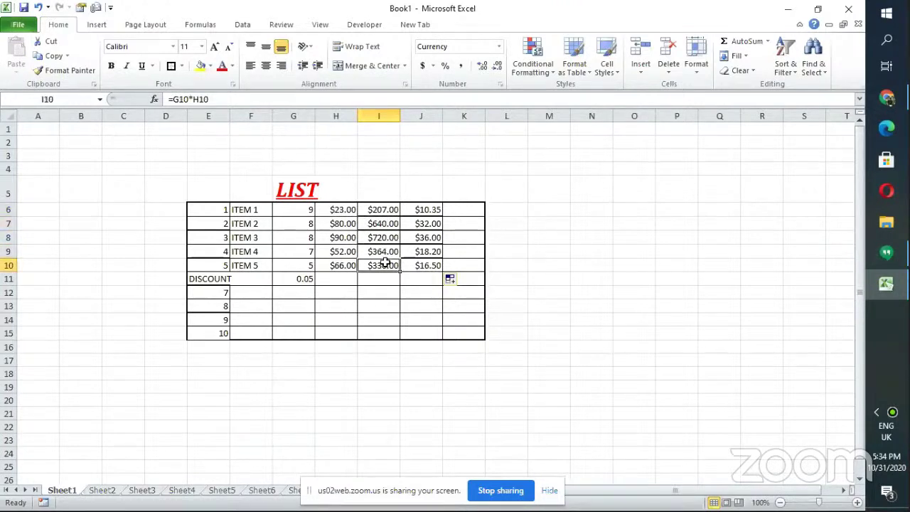
{"action": "left_click", "coordinate": [422, 209]}
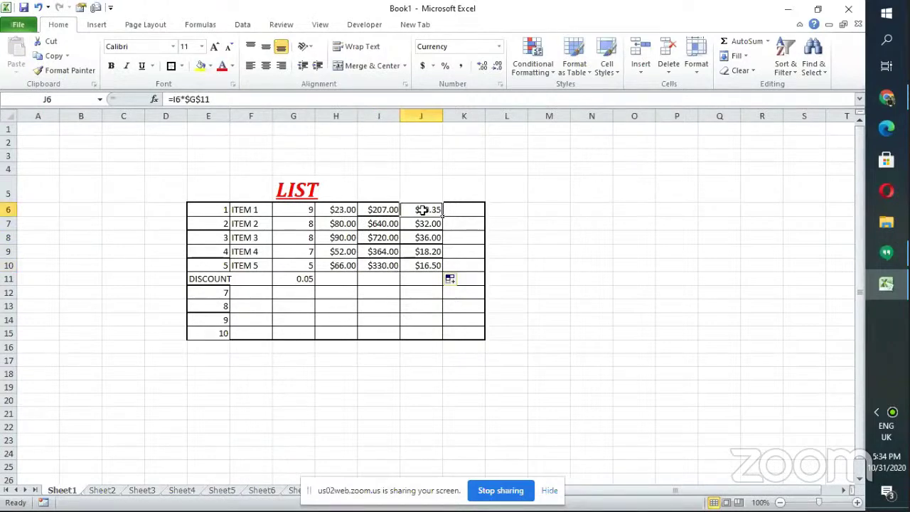
{"action": "left_click", "coordinate": [422, 224]}
{"action": "left_click", "coordinate": [425, 236]}
{"action": "left_click", "coordinate": [424, 253]}
{"action": "left_click", "coordinate": [420, 264]}
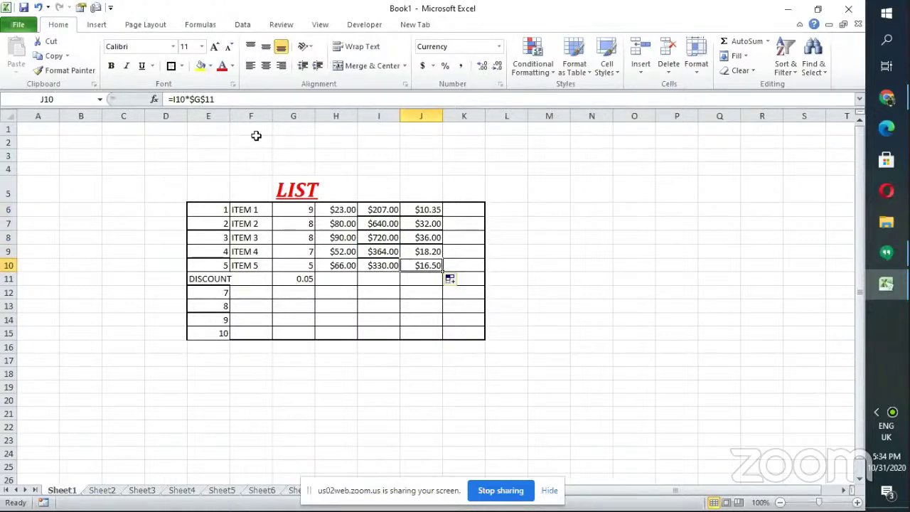
Step: Format the table range E6:K15 with a yellow fill and dark red font colour
{"action": "left_click_drag", "start_coordinate": [202, 210], "coordinate": [463, 333]}
{"action": "left_click", "coordinate": [210, 67]}
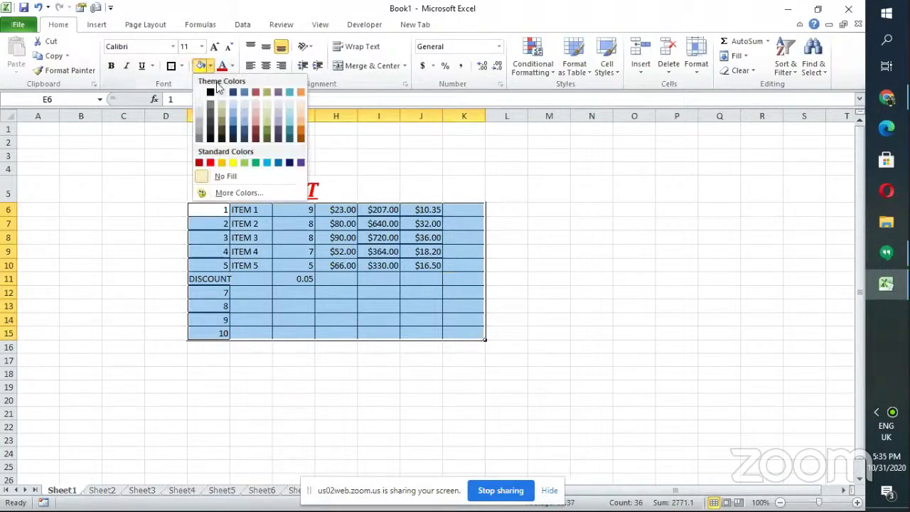
{"action": "left_click", "coordinate": [244, 163]}
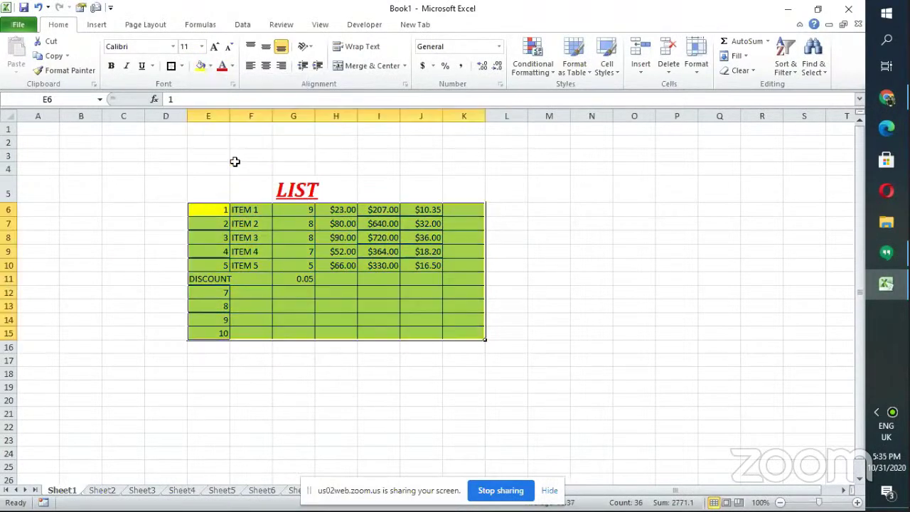
{"action": "left_click", "coordinate": [232, 65]}
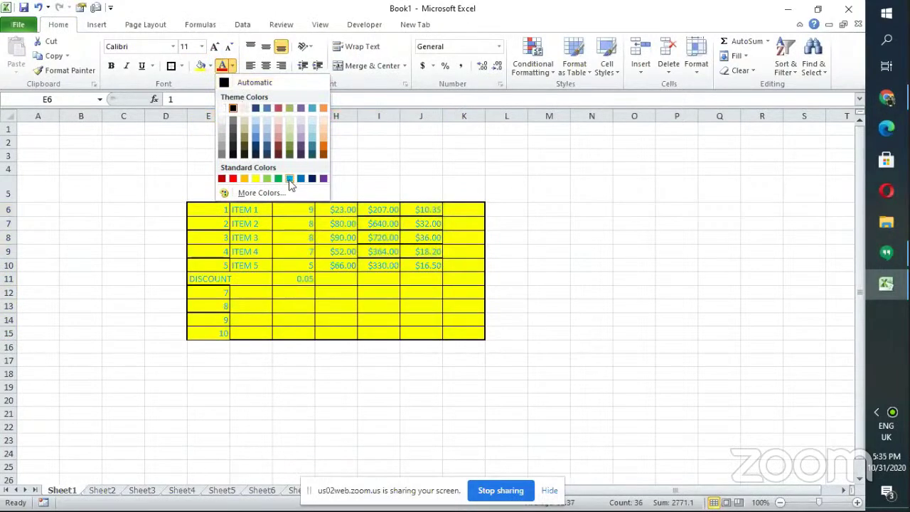
{"action": "left_click", "coordinate": [221, 178]}
{"action": "left_click", "coordinate": [452, 215]}
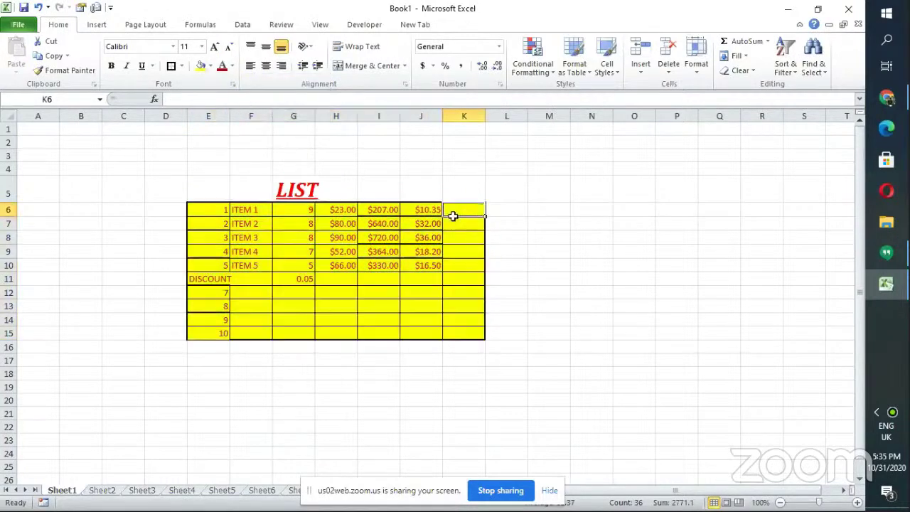
Step: Review the summary statistics and AutoSum function options for the discount amounts in J6:J10
{"action": "double_click", "coordinate": [454, 212]}
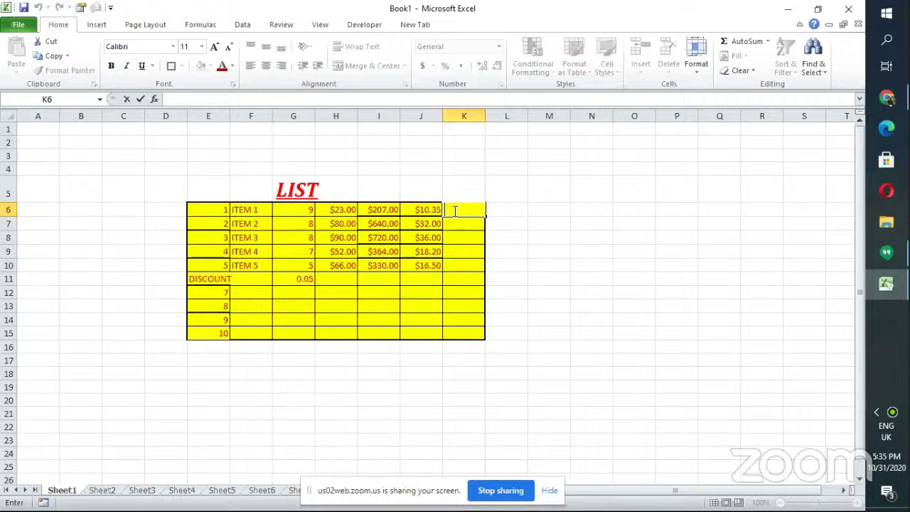
{"action": "left_click", "coordinate": [548, 186]}
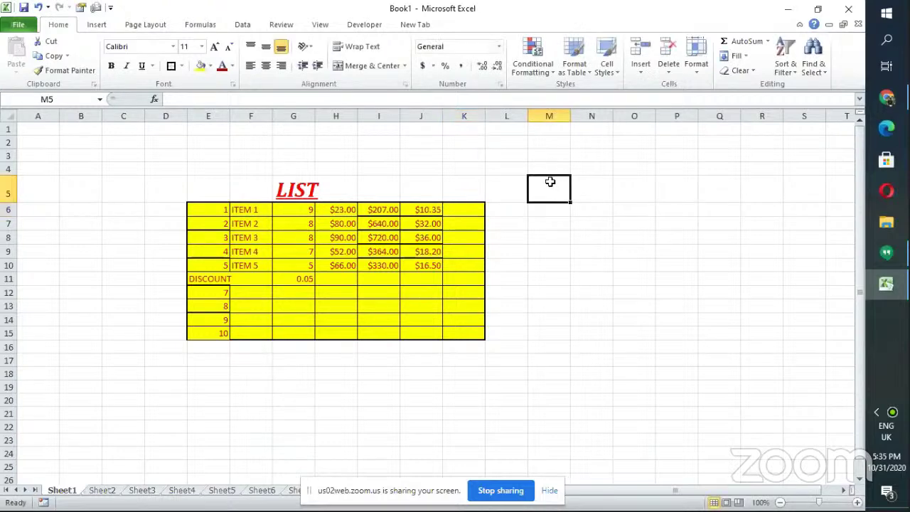
{"action": "left_click", "coordinate": [420, 210]}
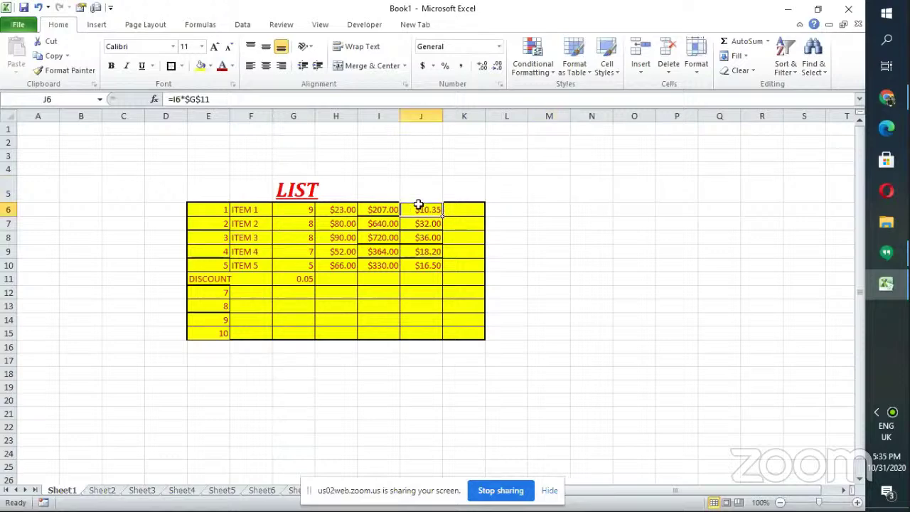
{"action": "left_click_drag", "start_coordinate": [420, 213], "coordinate": [420, 262]}
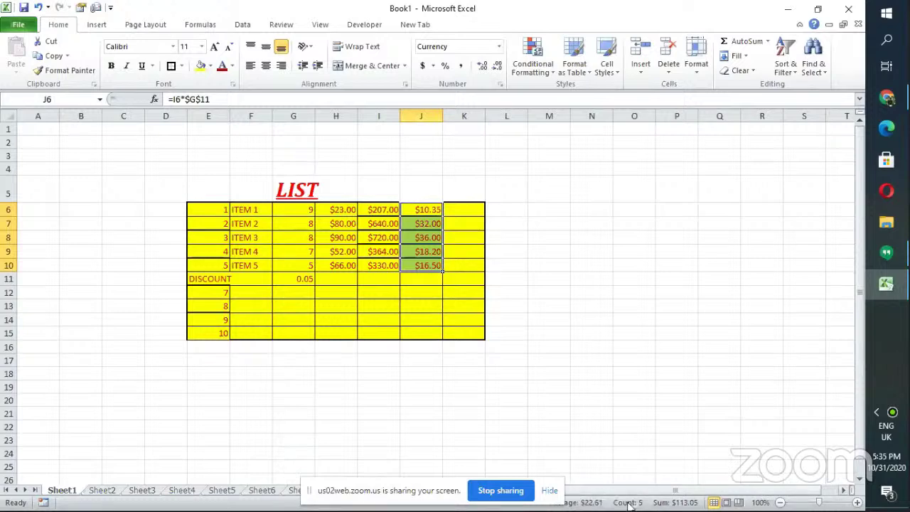
{"action": "left_click", "coordinate": [767, 41]}
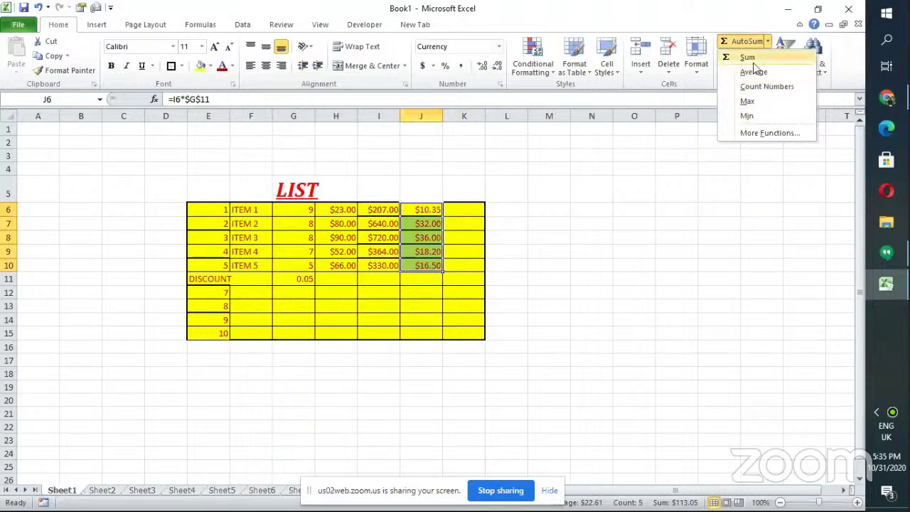
Step: Enter =IF(J6>H6,"PROFIT","LOSS") in K6 to label the first item by comparing its discount with its price
{"action": "left_click", "coordinate": [457, 206]}
{"action": "double_click", "coordinate": [457, 207]}
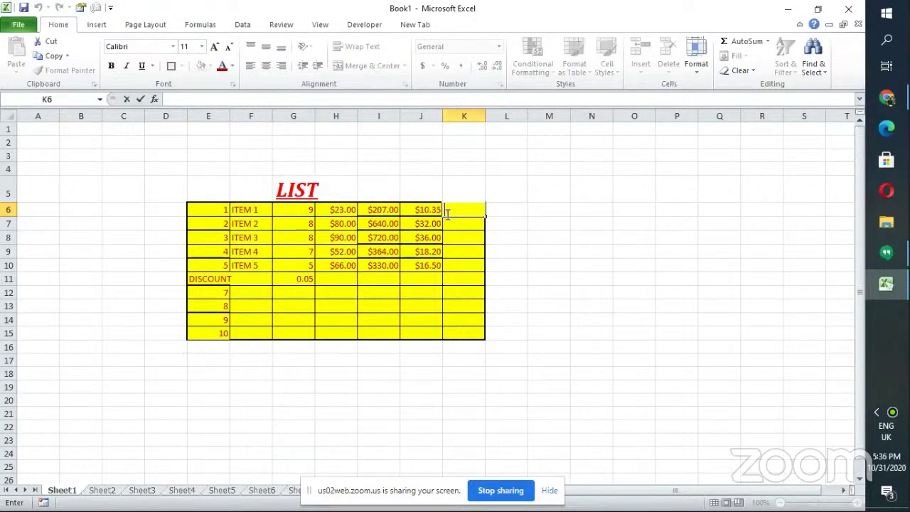
{"action": "type", "text": "="}
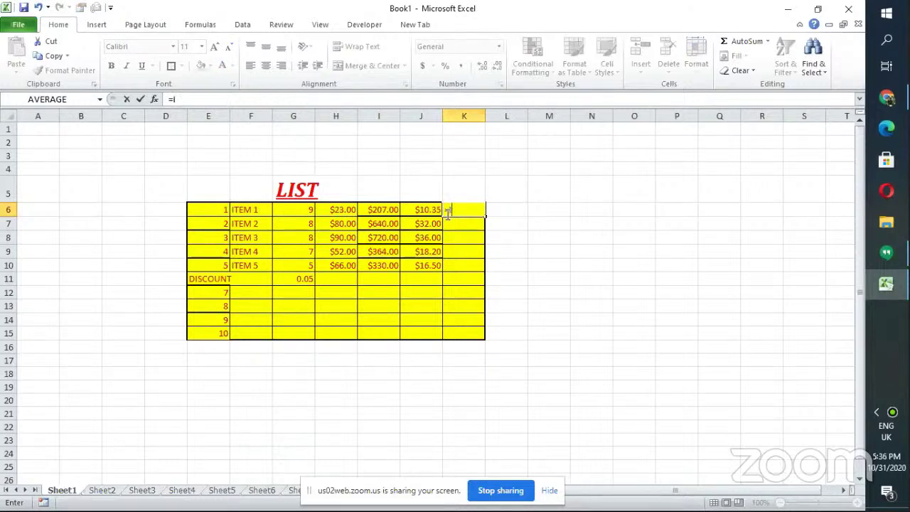
{"action": "type", "text": "IF"}
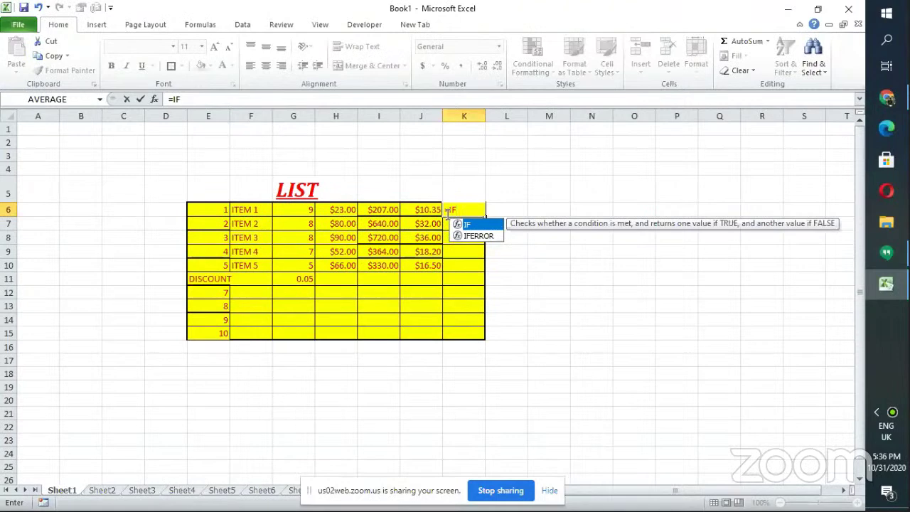
{"action": "type", "text": "("}
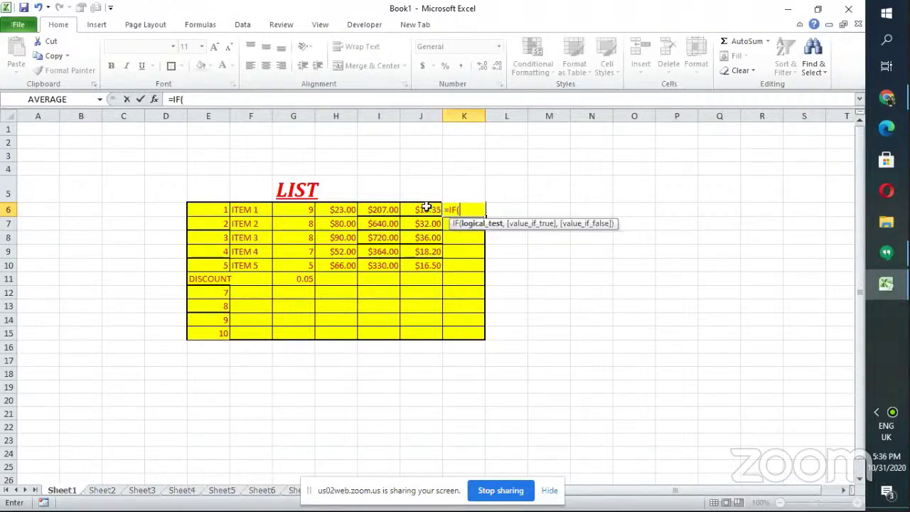
{"action": "left_click", "coordinate": [431, 209]}
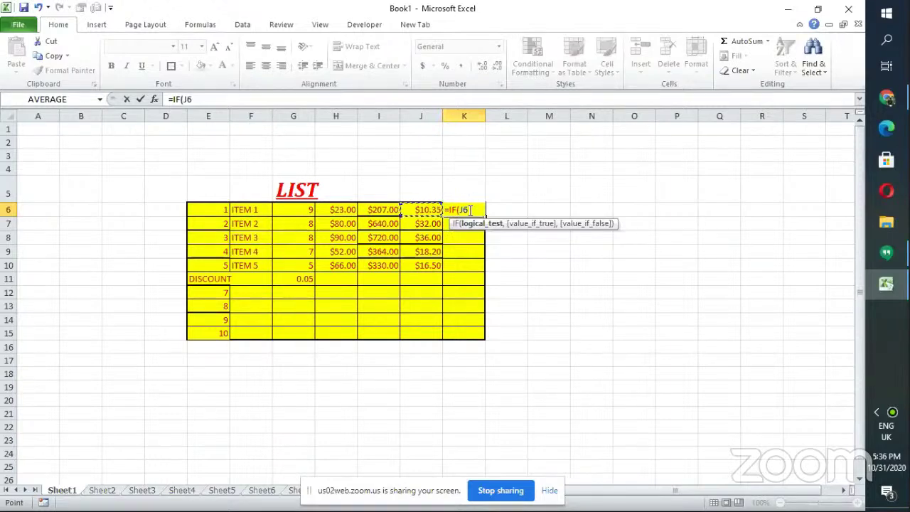
{"action": "type", "text": ">"}
{"action": "left_click", "coordinate": [331, 210]}
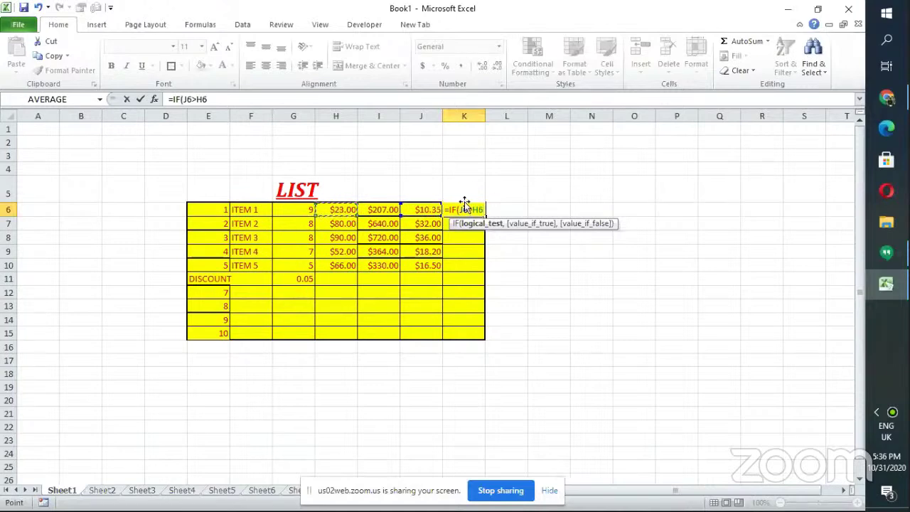
{"action": "type", "text": ","}
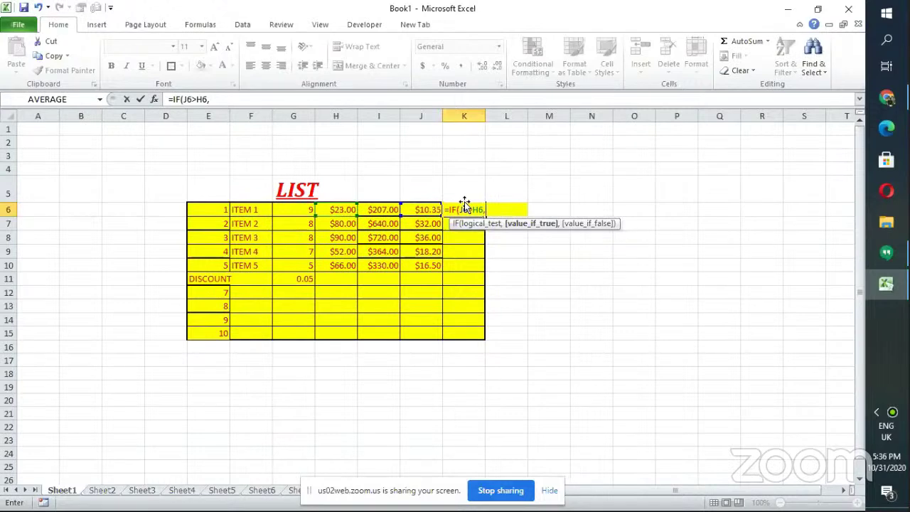
{"action": "type", "text": "@"}
{"action": "type", "text": "PROF"}
{"action": "type", "text": "IT"}
{"action": "type", "text": "\","}
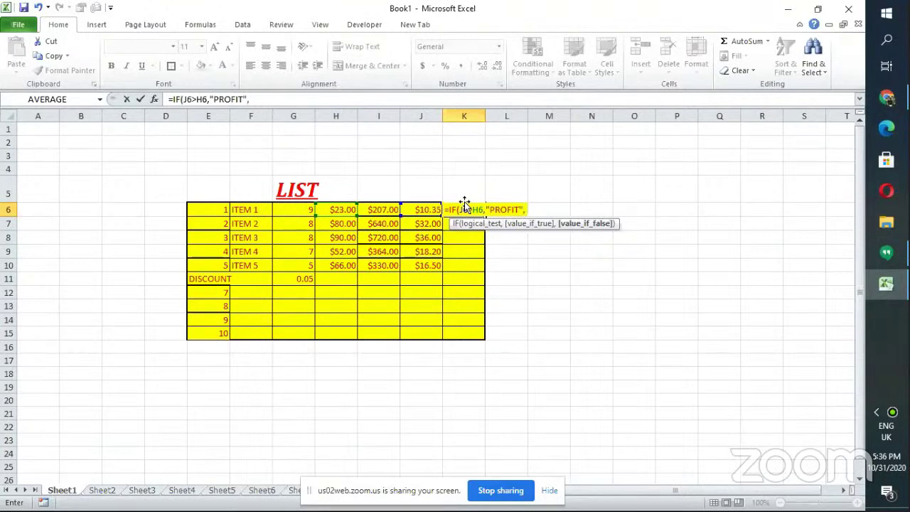
{"action": "type", "text": "\""}
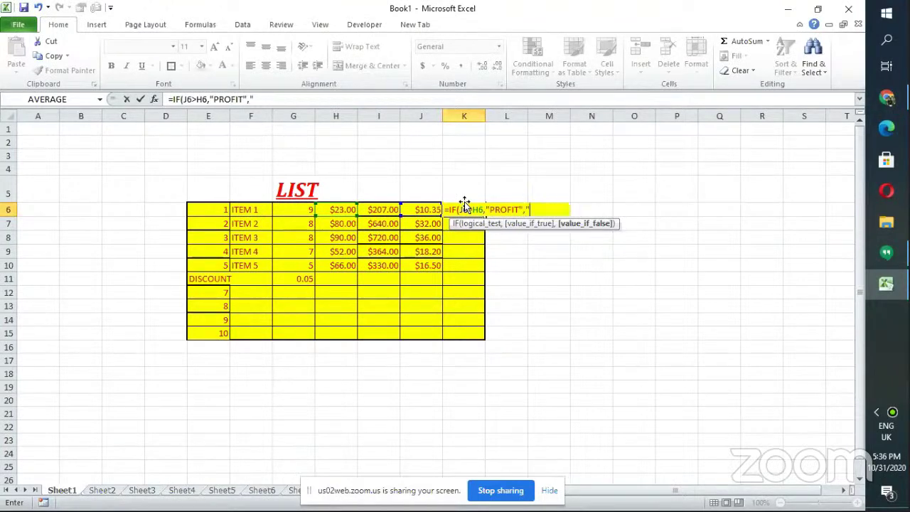
{"action": "type", "text": "LOSS\")"}
{"action": "key", "text": "Return"}
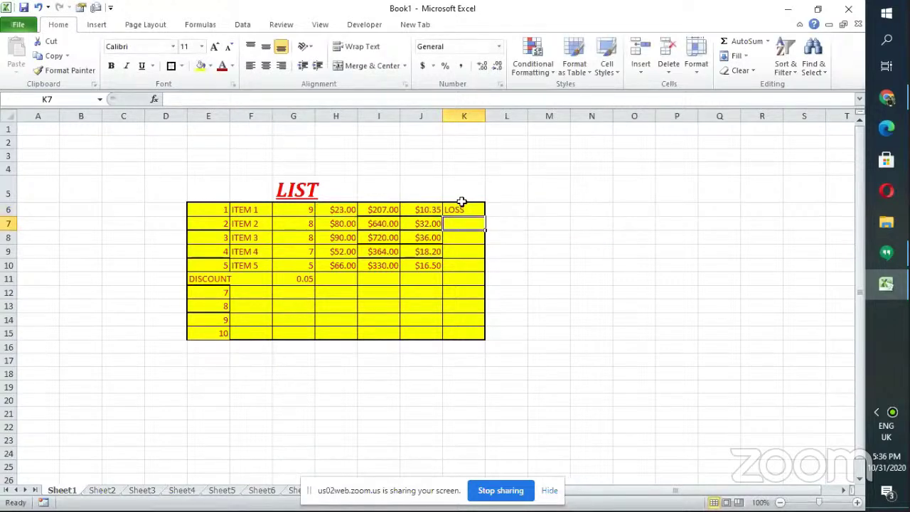
Step: Fill the IF formula from K6 down through K10
{"action": "left_click", "coordinate": [462, 208]}
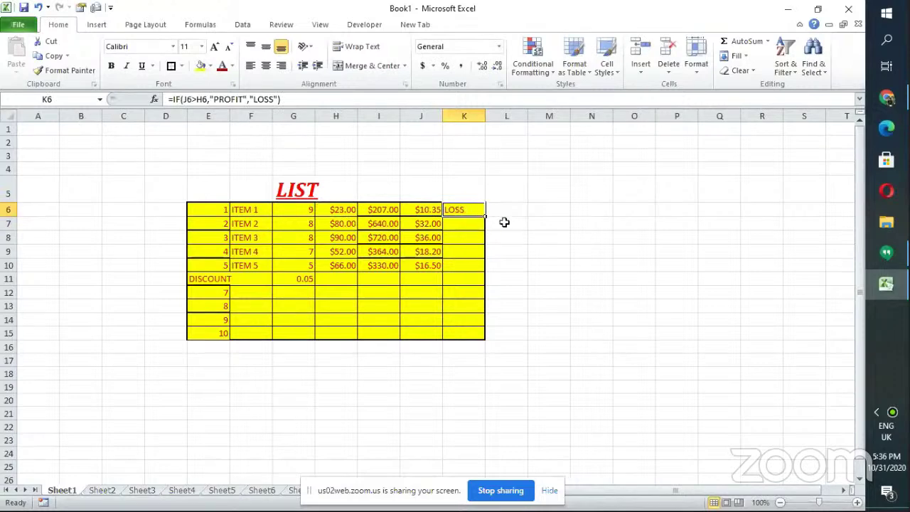
{"action": "left_click_drag", "start_coordinate": [485, 214], "coordinate": [484, 269]}
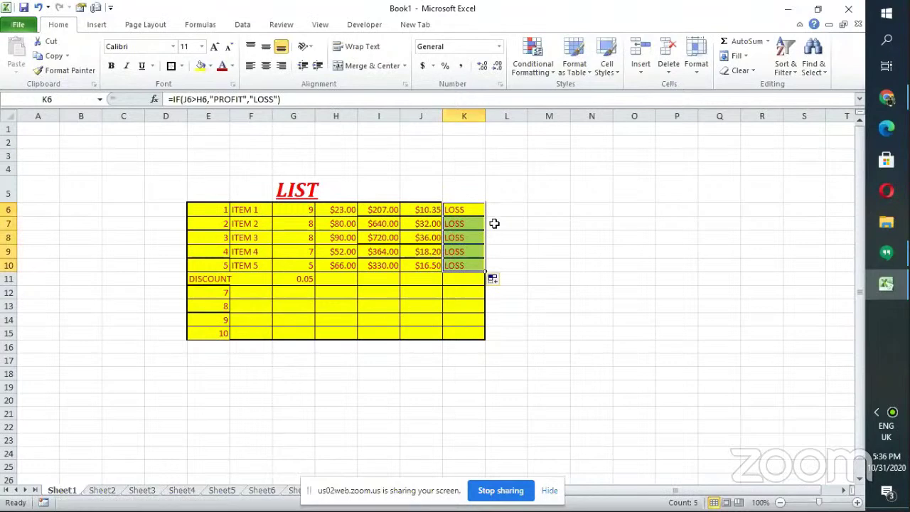
{"action": "left_click", "coordinate": [510, 207]}
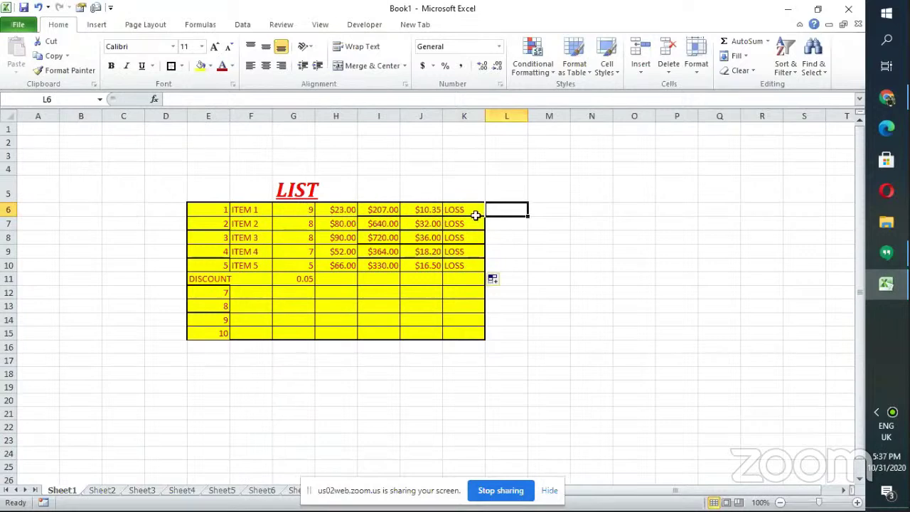
Step: Clear the contents of K6:K15 to remove the IF formulas
{"action": "left_click_drag", "start_coordinate": [459, 208], "coordinate": [475, 326]}
{"action": "right_click", "coordinate": [466, 299]}
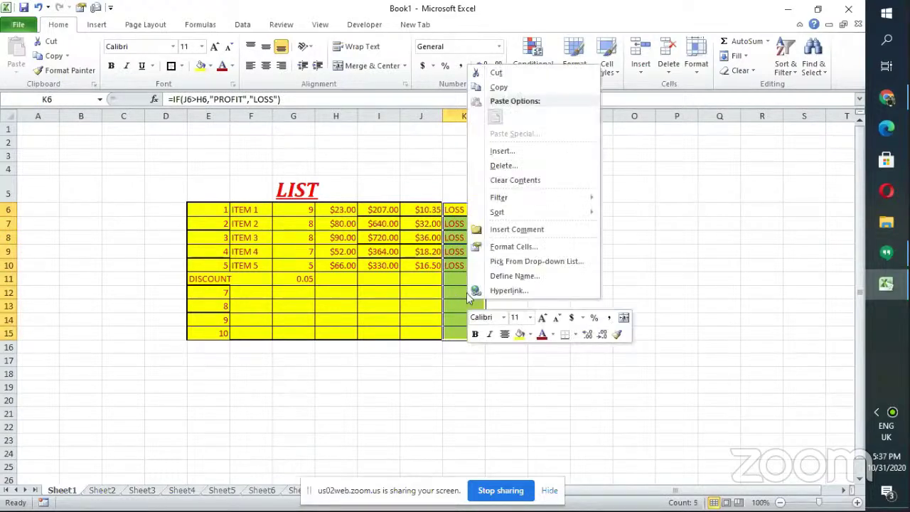
{"action": "left_click", "coordinate": [516, 181]}
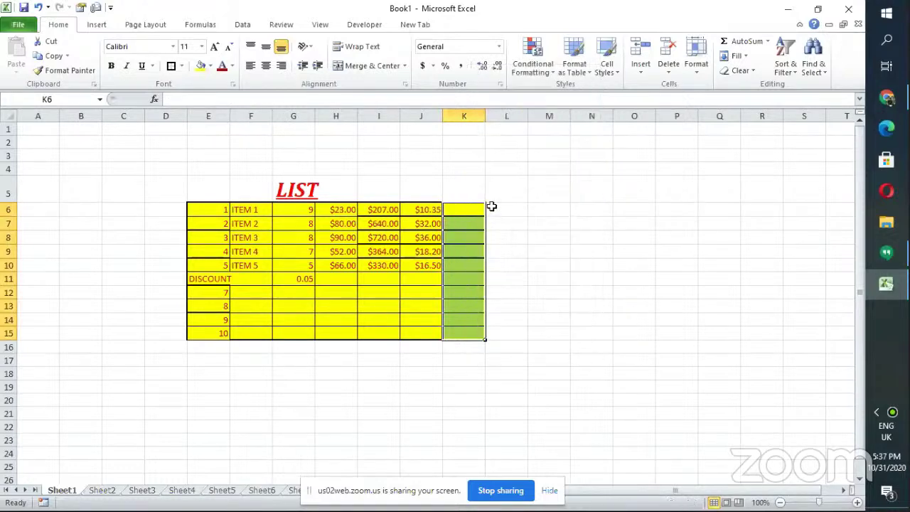
{"action": "left_click", "coordinate": [446, 210]}
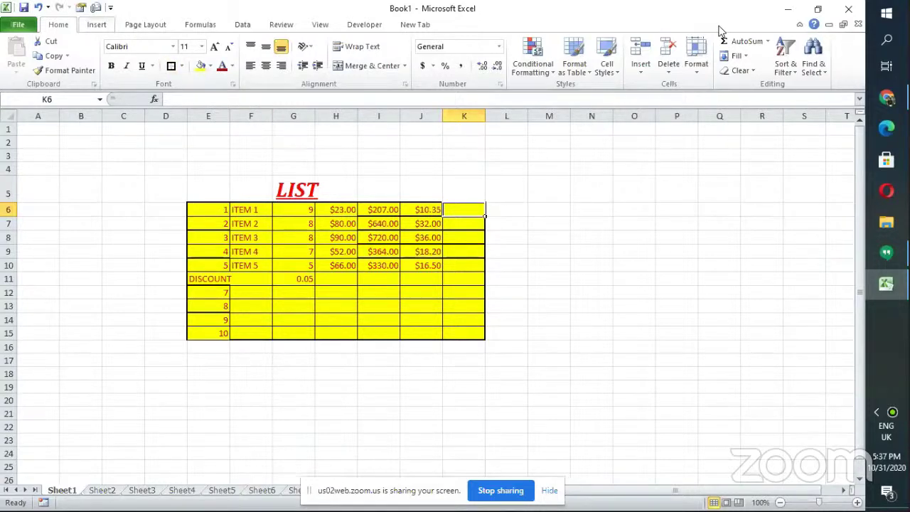
Step: Insert a line sparkline for G6:J6 in K6 and fill it down through K10
{"action": "scroll", "coordinate": [720, 30], "scroll_direction": "down", "scroll_amount": 1}
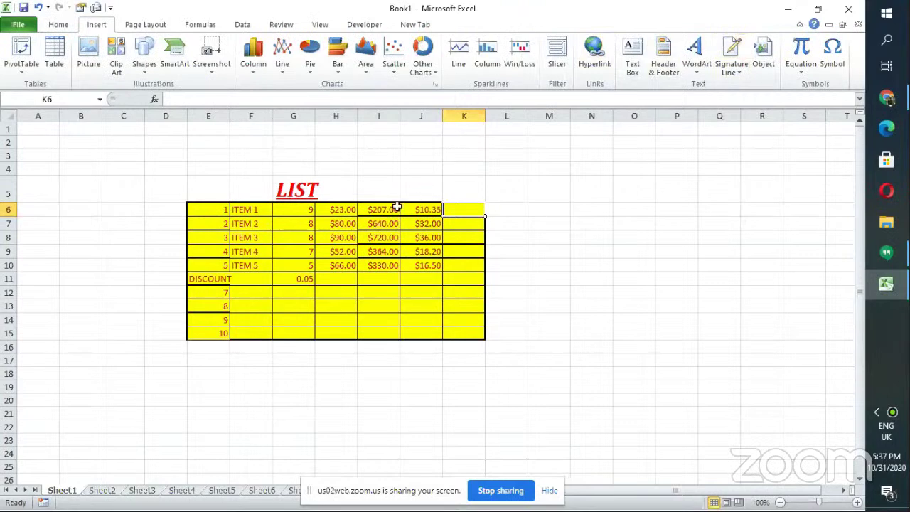
{"action": "left_click_drag", "start_coordinate": [277, 209], "coordinate": [419, 208]}
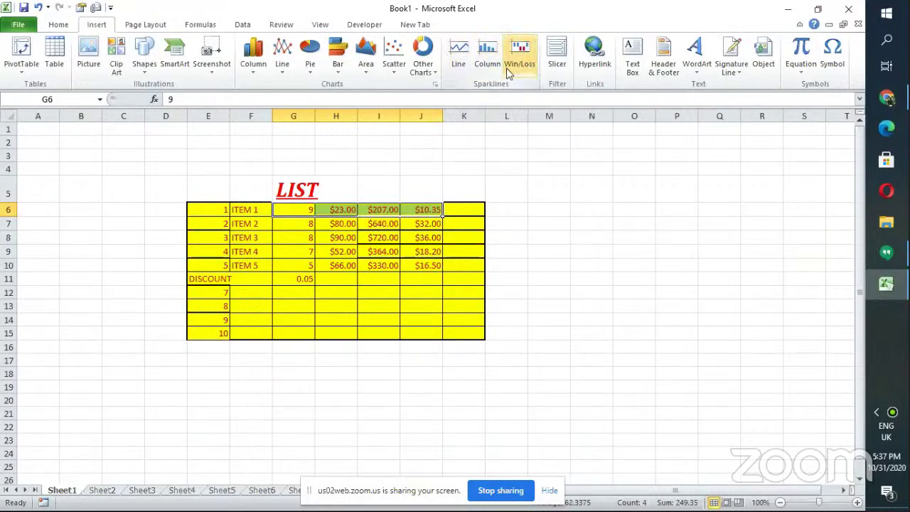
{"action": "left_click", "coordinate": [463, 64]}
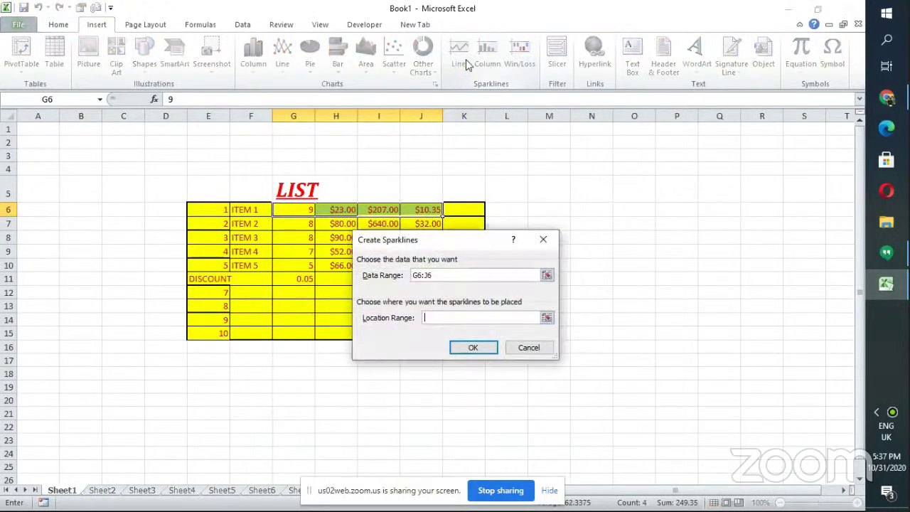
{"action": "left_click", "coordinate": [440, 317]}
{"action": "left_click", "coordinate": [463, 210]}
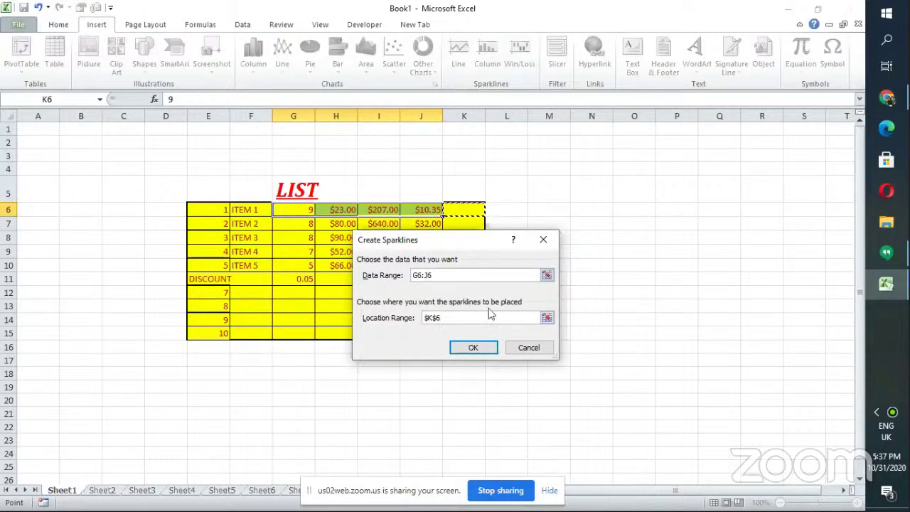
{"action": "left_click", "coordinate": [472, 347]}
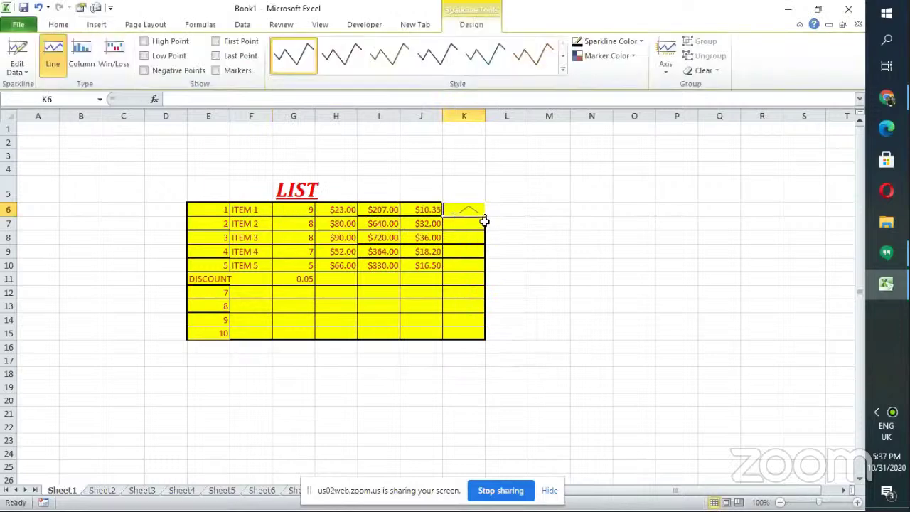
{"action": "left_click_drag", "start_coordinate": [485, 217], "coordinate": [486, 270]}
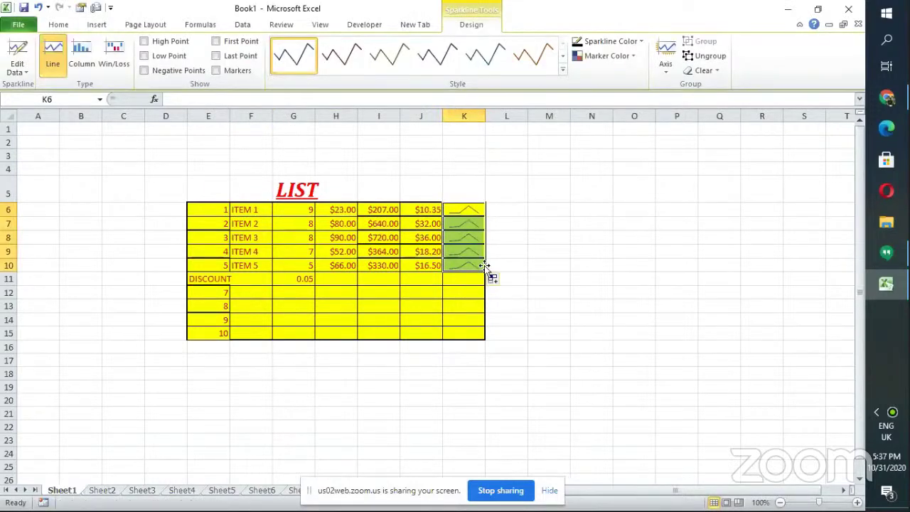
{"action": "left_click", "coordinate": [508, 213]}
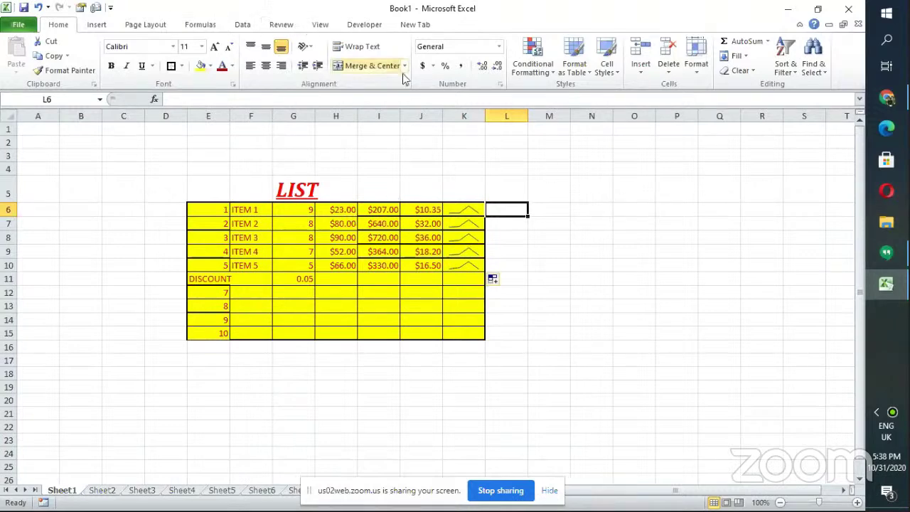
Step: Turn on filtering for the item data in F6:J10
{"action": "left_click", "coordinate": [199, 209]}
{"action": "left_click_drag", "start_coordinate": [199, 209], "coordinate": [471, 324]}
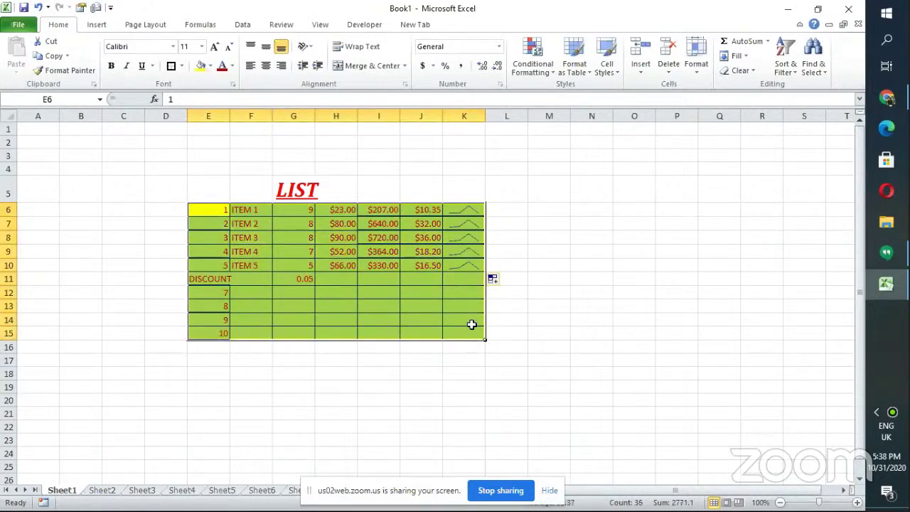
{"action": "left_click", "coordinate": [242, 24]}
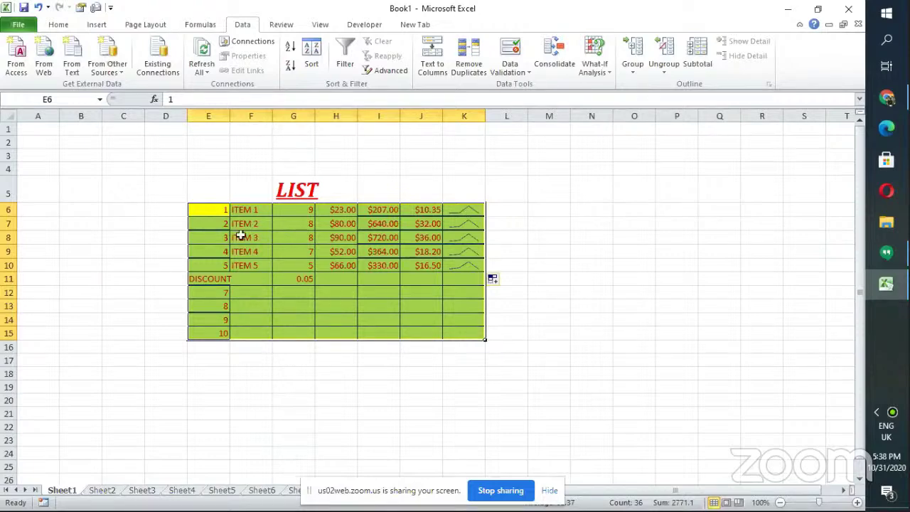
{"action": "left_click", "coordinate": [466, 220]}
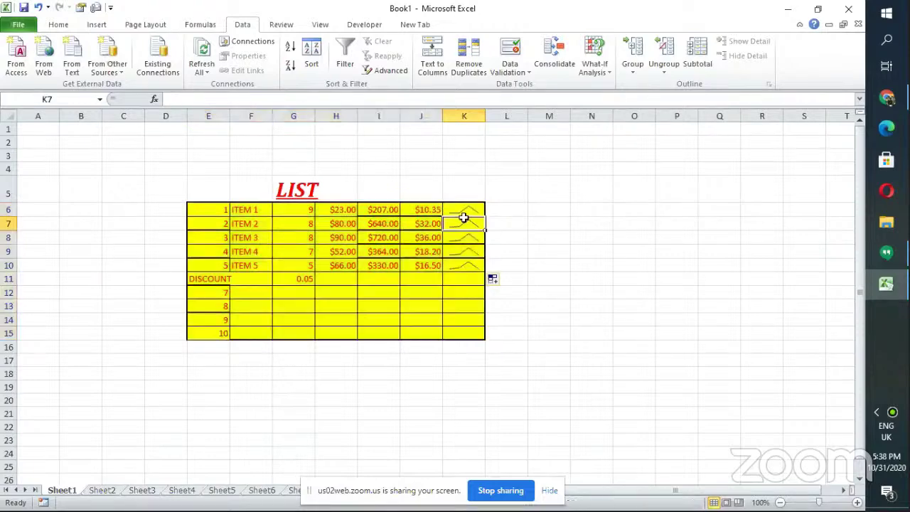
{"action": "left_click", "coordinate": [244, 207]}
{"action": "left_click_drag", "start_coordinate": [244, 207], "coordinate": [420, 266]}
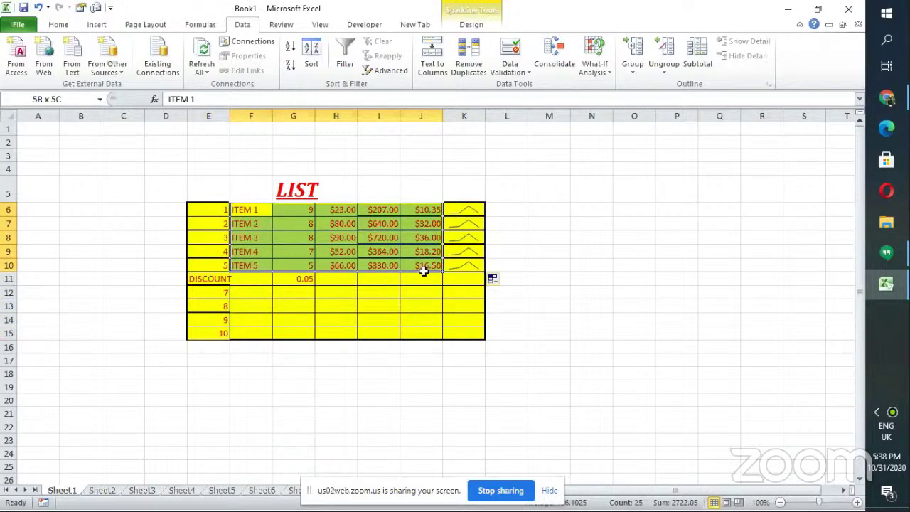
{"action": "left_click", "coordinate": [344, 45]}
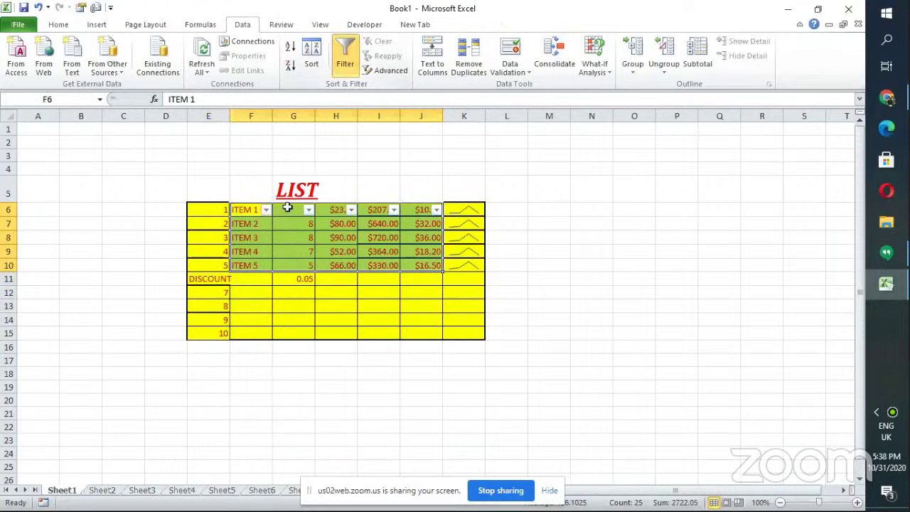
Step: Filter the item name column to show only ITEM 2 and ITEM 3
{"action": "left_click", "coordinate": [265, 210]}
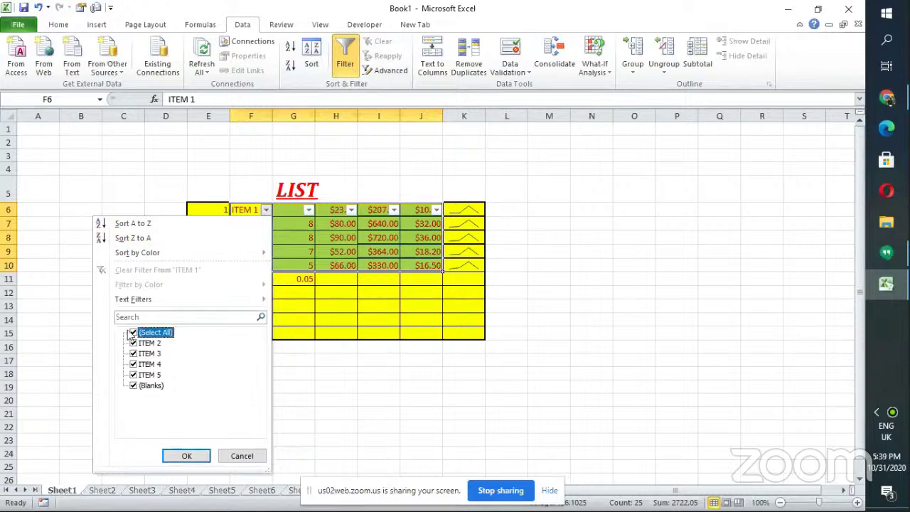
{"action": "left_click", "coordinate": [131, 332]}
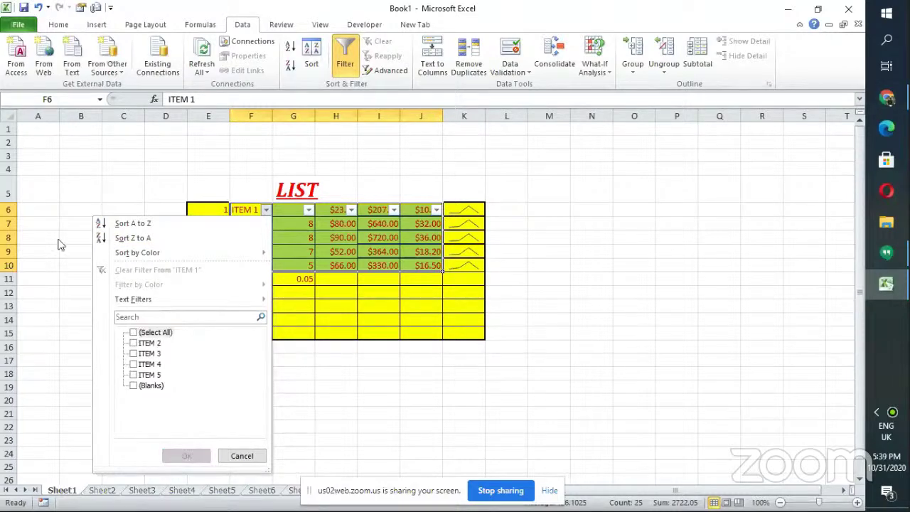
{"action": "left_click", "coordinate": [133, 344]}
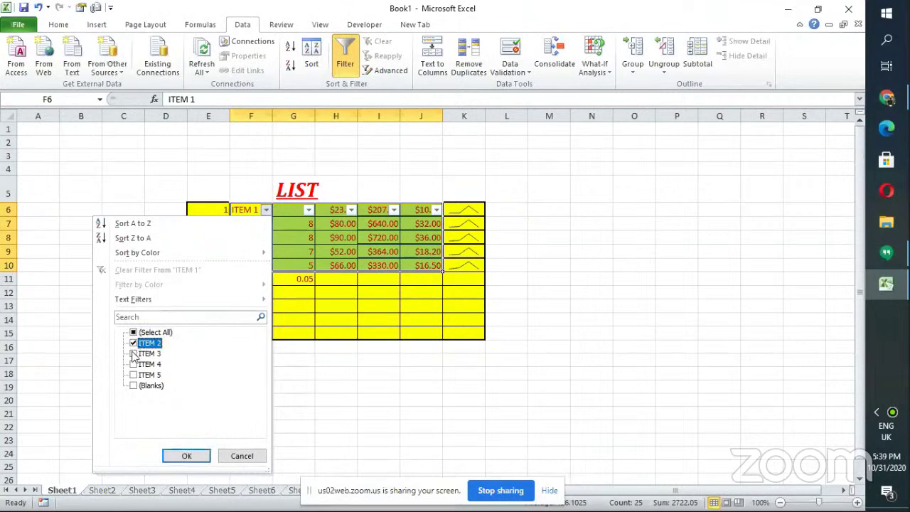
{"action": "left_click", "coordinate": [133, 354]}
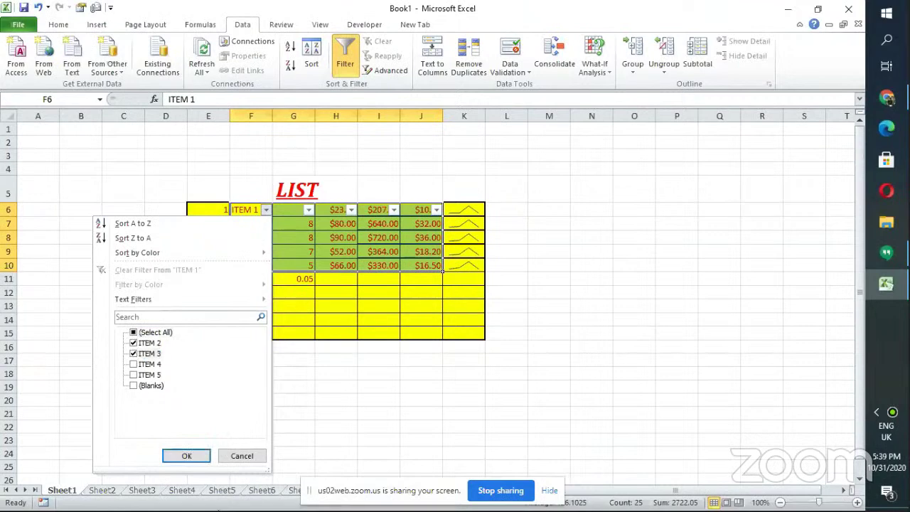
{"action": "left_click", "coordinate": [186, 456]}
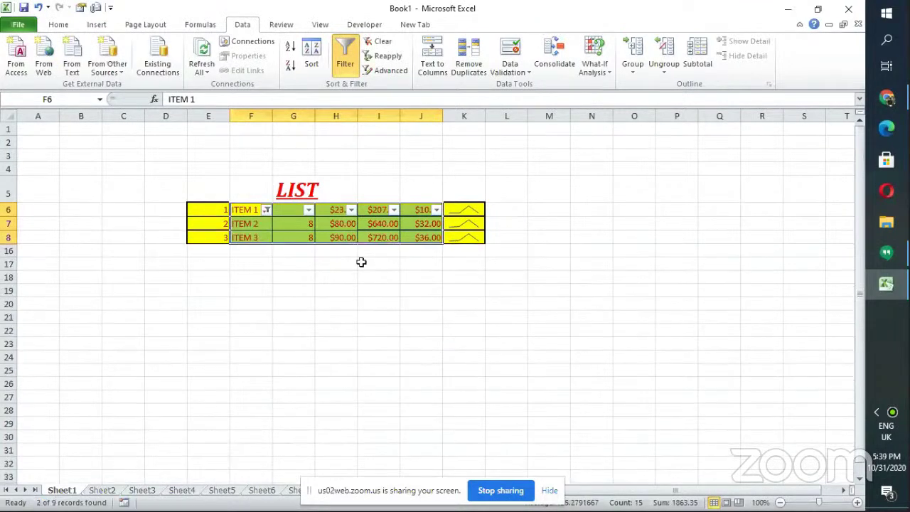
Step: Select all values in the item name filter again and turn filtering off
{"action": "left_click", "coordinate": [266, 211]}
{"action": "left_click", "coordinate": [133, 332]}
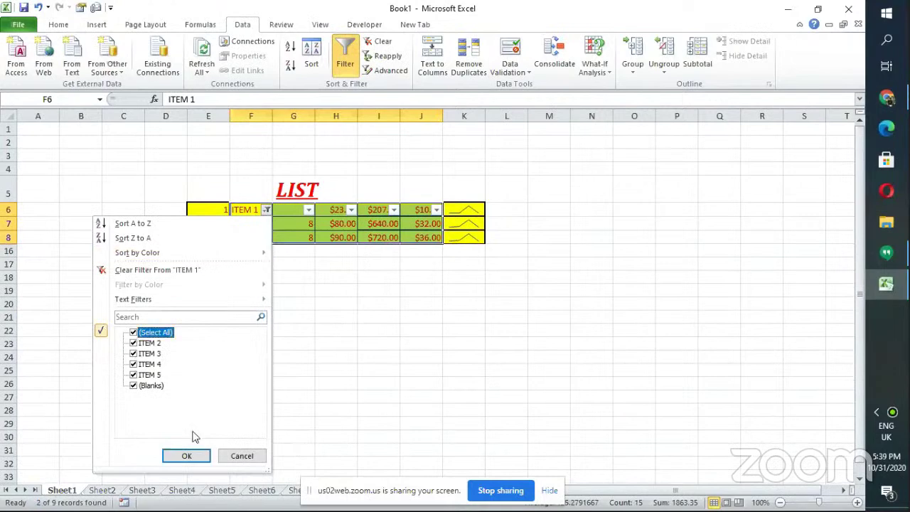
{"action": "left_click", "coordinate": [184, 455]}
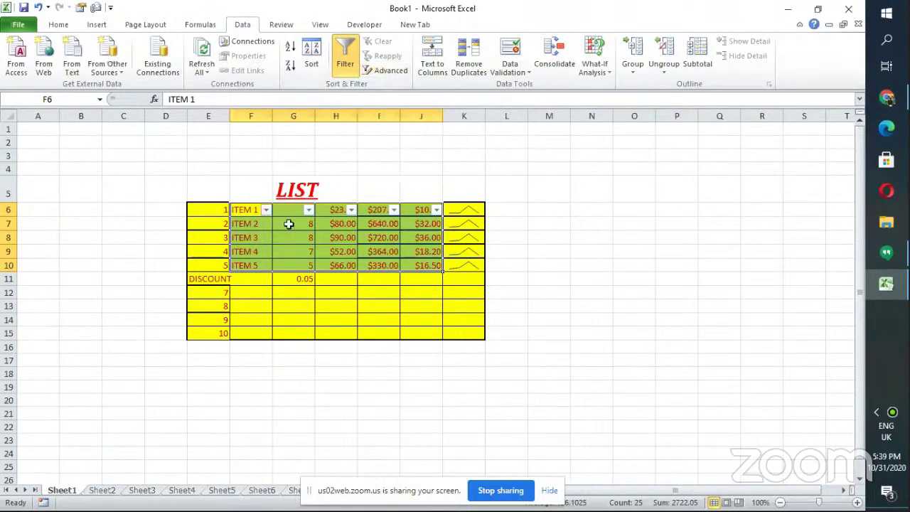
{"action": "left_click", "coordinate": [347, 53]}
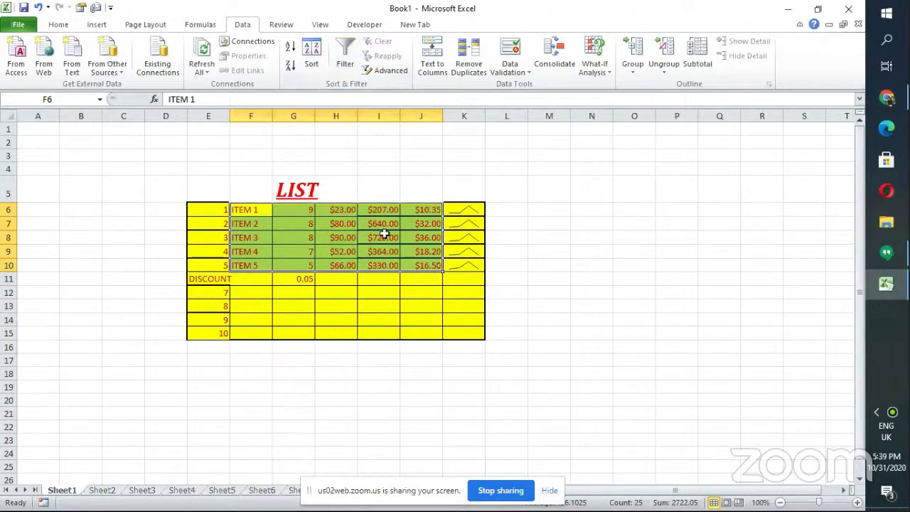
{"action": "left_click", "coordinate": [648, 187]}
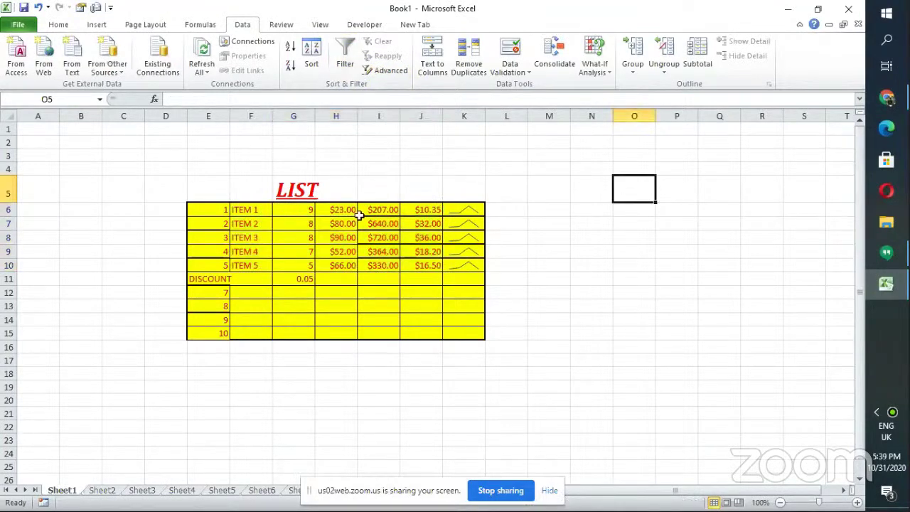
Step: Apply a filter to F6:J10 again and limit the item name column to ITEM 2 and ITEM 3
{"action": "left_click_drag", "start_coordinate": [254, 209], "coordinate": [416, 264]}
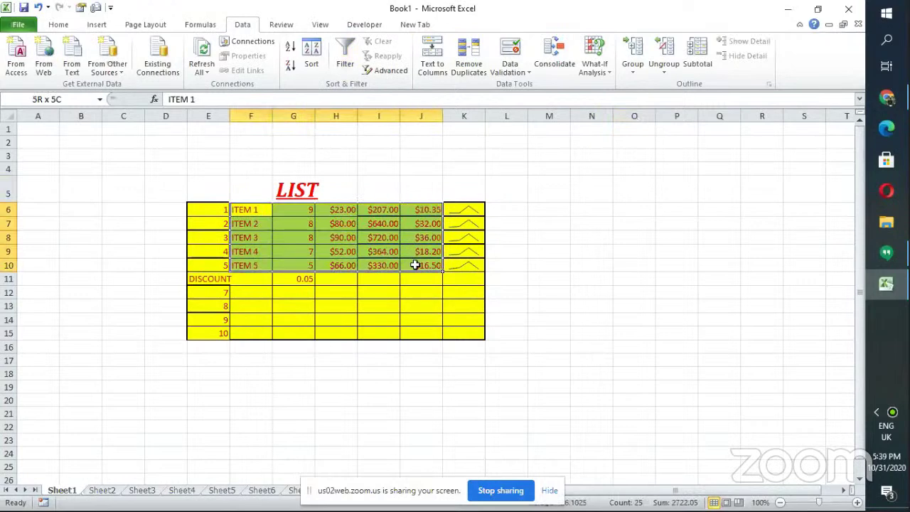
{"action": "left_click", "coordinate": [343, 64]}
{"action": "left_click", "coordinate": [538, 173]}
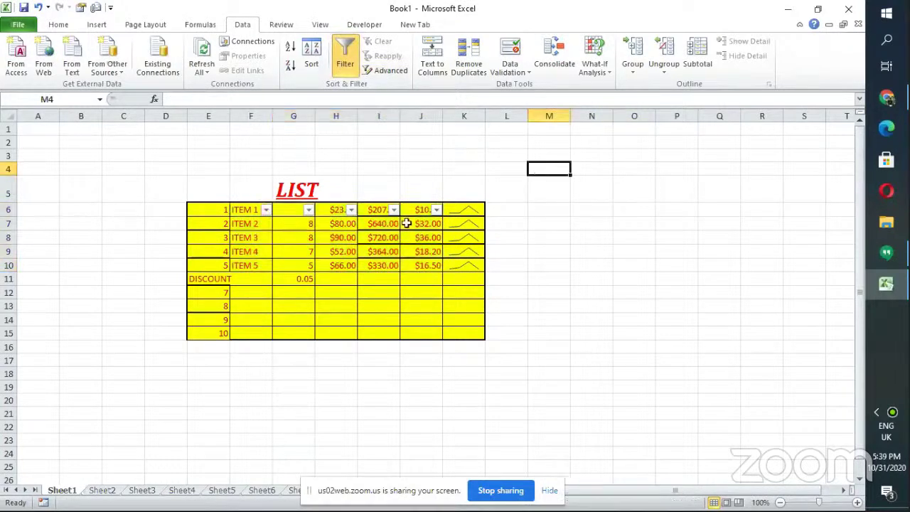
{"action": "left_click", "coordinate": [265, 210]}
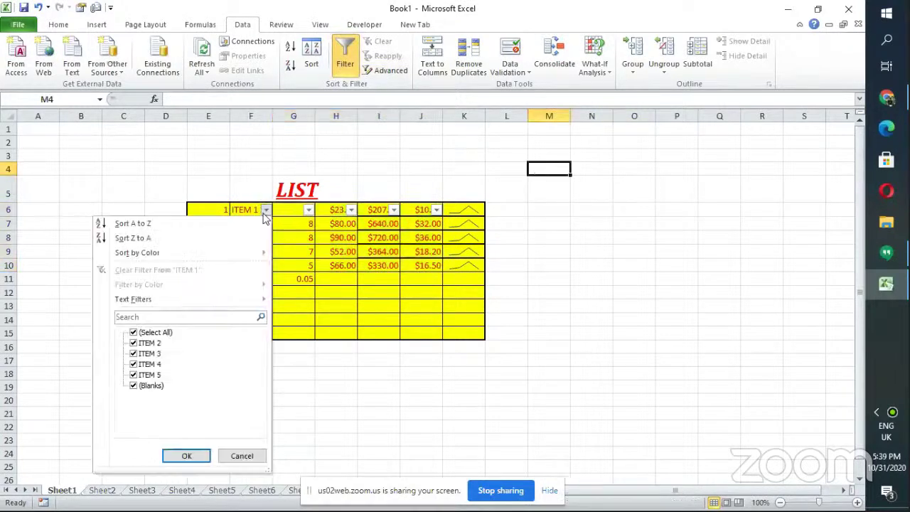
{"action": "left_click", "coordinate": [133, 332]}
{"action": "left_click", "coordinate": [133, 342]}
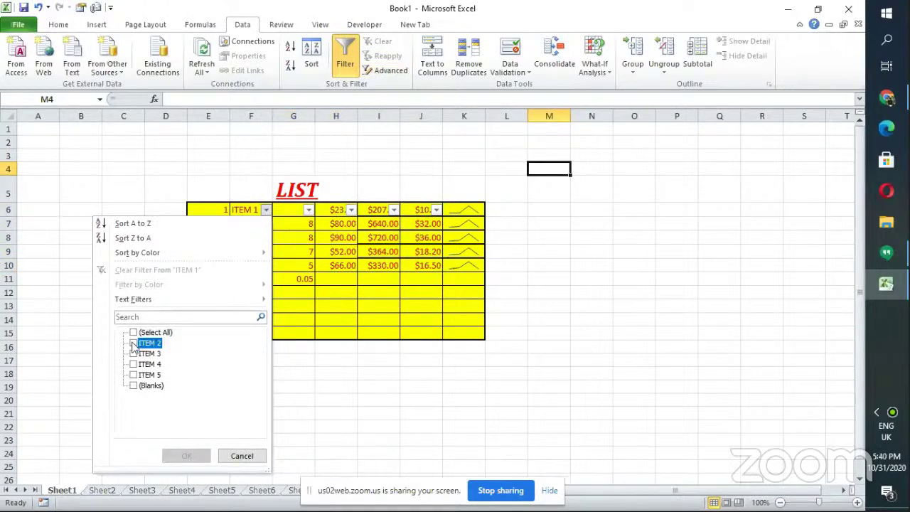
{"action": "left_click", "coordinate": [133, 354]}
{"action": "left_click", "coordinate": [185, 455]}
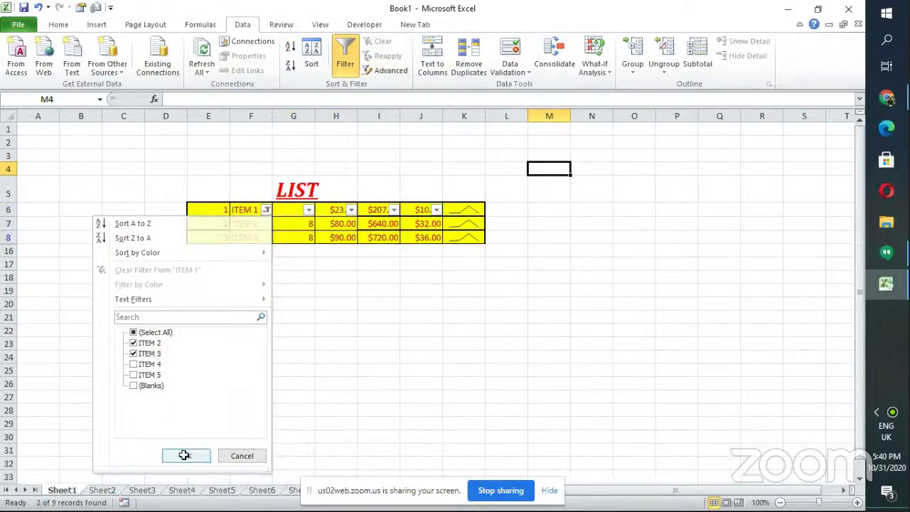
Step: Restore all rows in the item name filter and remove the filter from F6:J10
{"action": "left_click", "coordinate": [267, 210]}
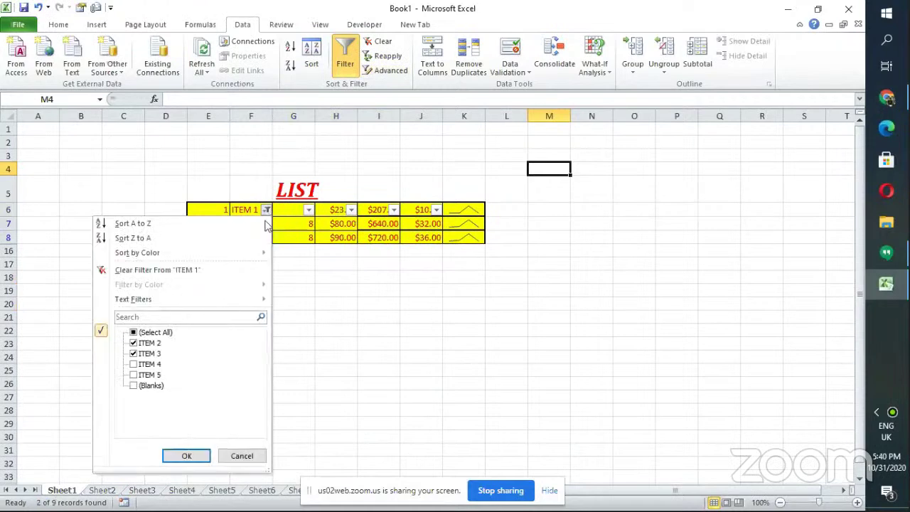
{"action": "left_click", "coordinate": [135, 333]}
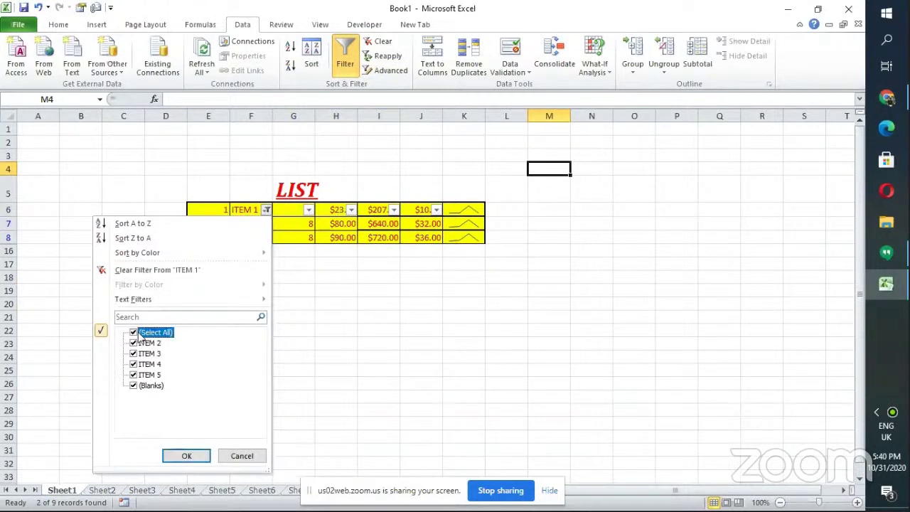
{"action": "left_click", "coordinate": [184, 455]}
{"action": "left_click_drag", "start_coordinate": [236, 207], "coordinate": [414, 262]}
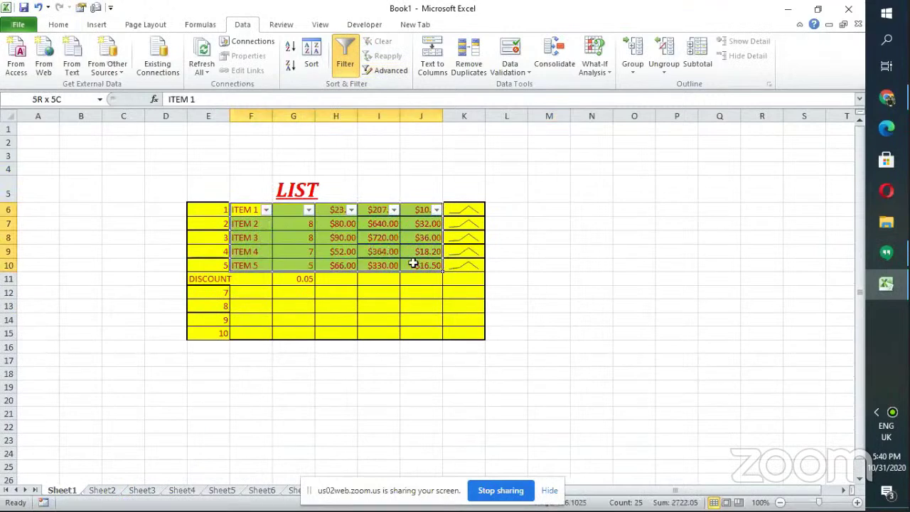
{"action": "left_click", "coordinate": [345, 56]}
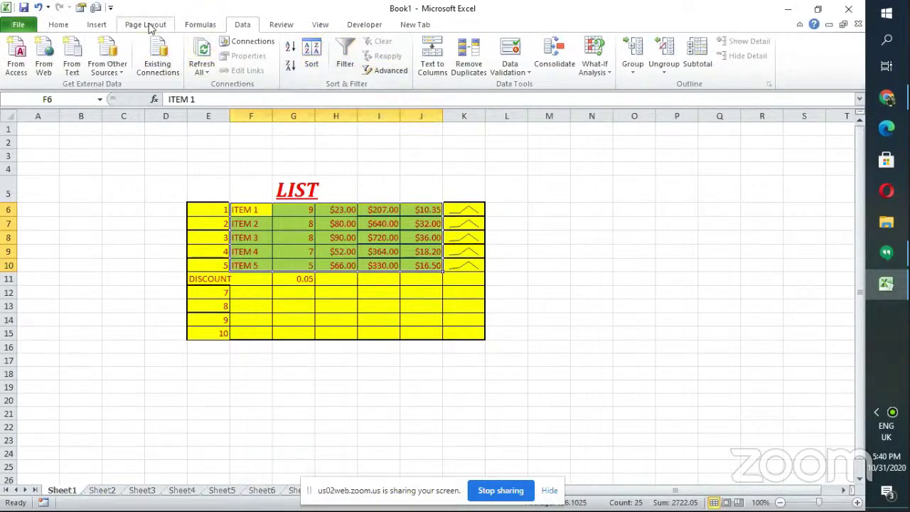
Step: Protect the sheet without a password, allowing only the selection of locked and unlocked cells
{"action": "left_click", "coordinate": [282, 25]}
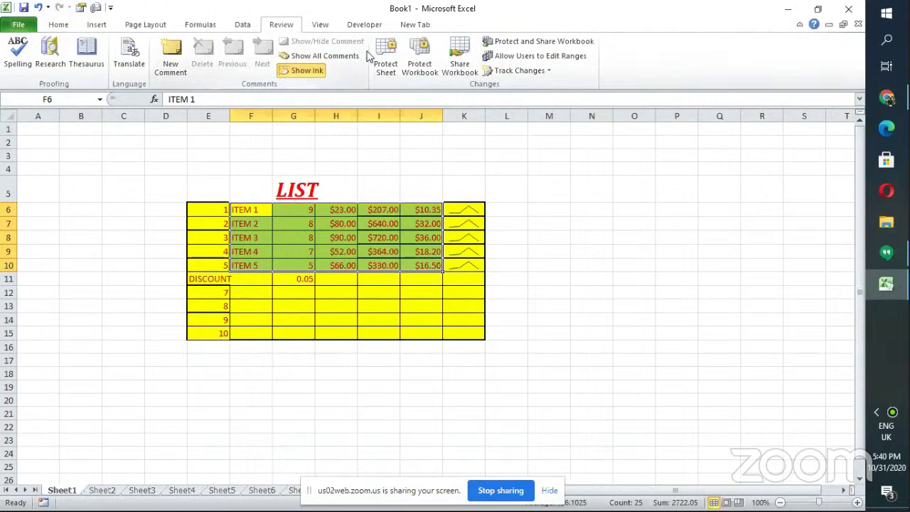
{"action": "left_click", "coordinate": [397, 74]}
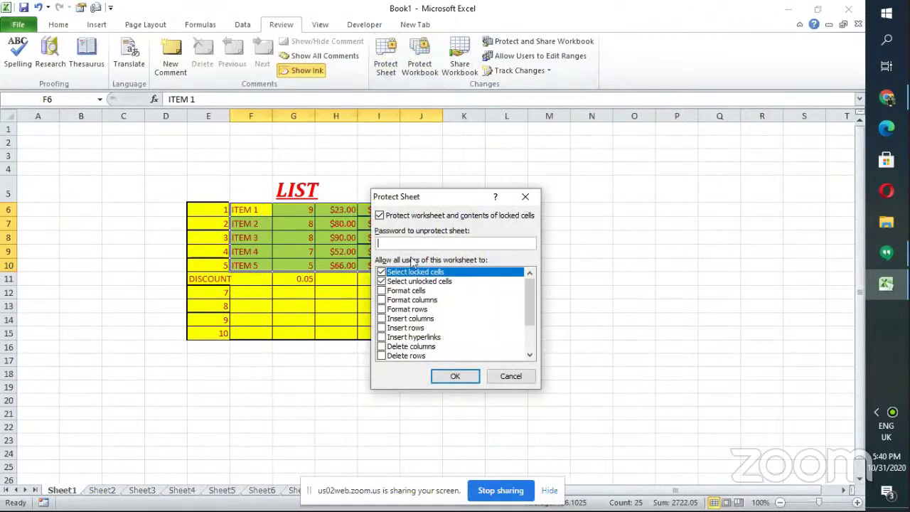
{"action": "left_click", "coordinate": [460, 376]}
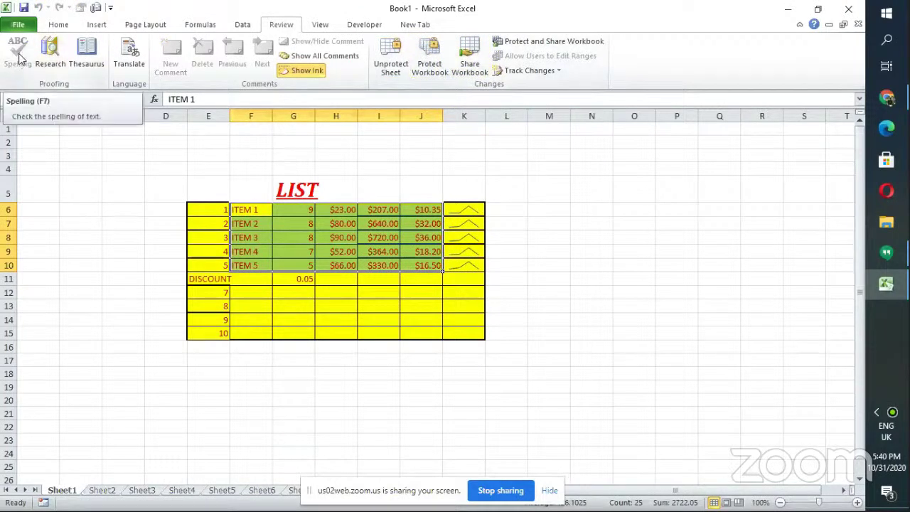
Step: Split the worksheet window into panes at cell F6
{"action": "left_click", "coordinate": [319, 25]}
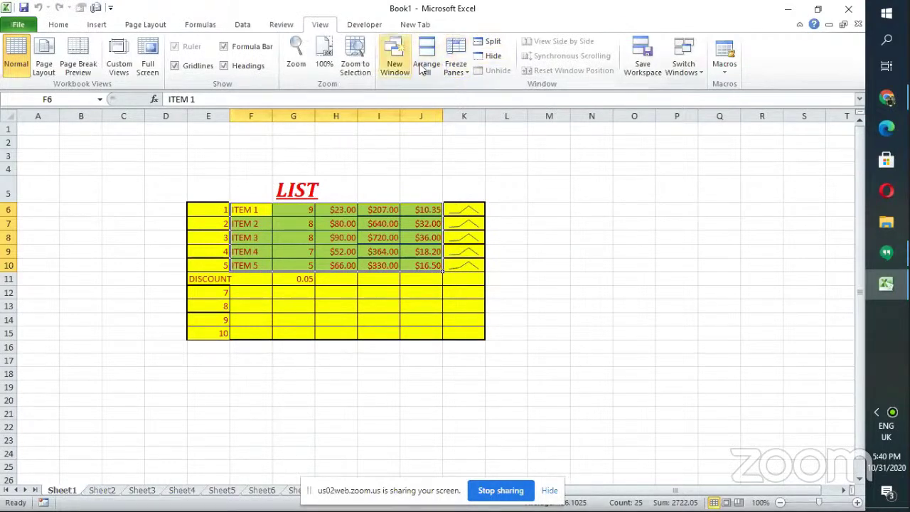
{"action": "left_click", "coordinate": [487, 42]}
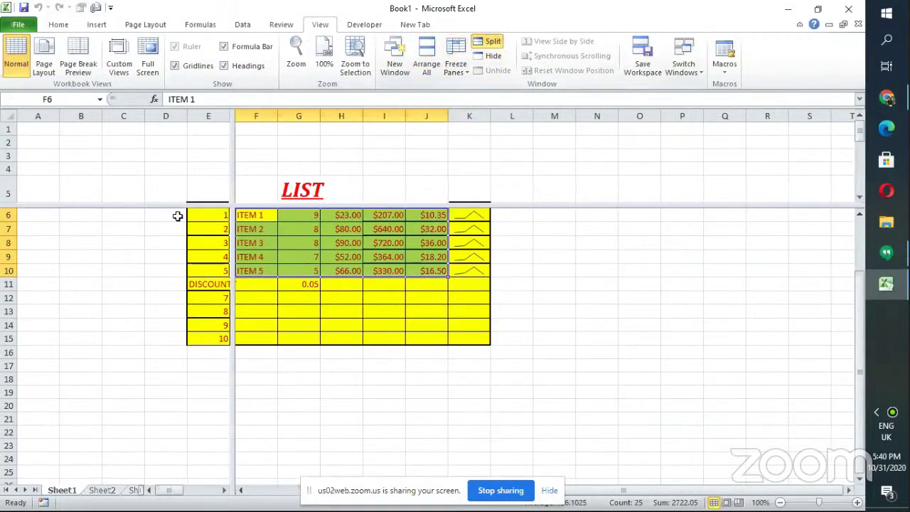
Step: Remove the pane split from the worksheet window so the LIST sheet shows as a single pane
{"action": "left_click", "coordinate": [346, 173]}
{"action": "left_click_drag", "start_coordinate": [347, 174], "coordinate": [410, 349]}
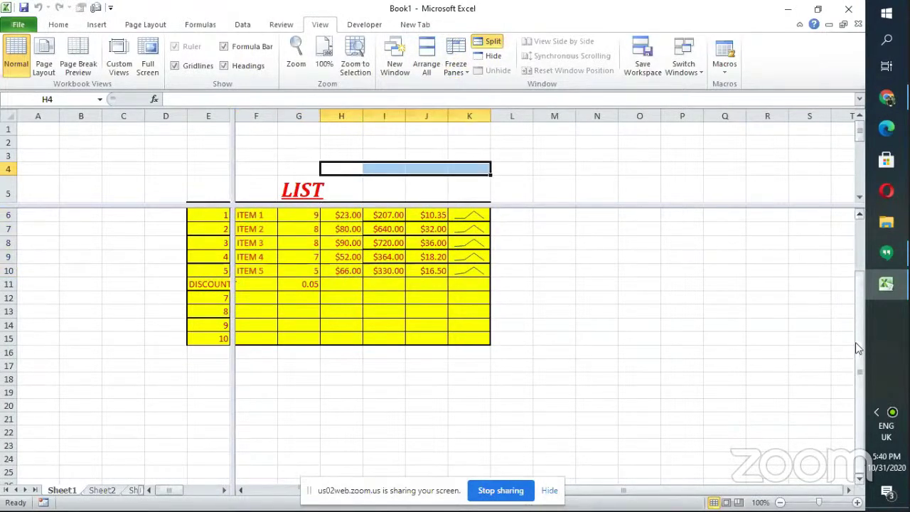
{"action": "left_click_drag", "start_coordinate": [862, 338], "coordinate": [879, 345]}
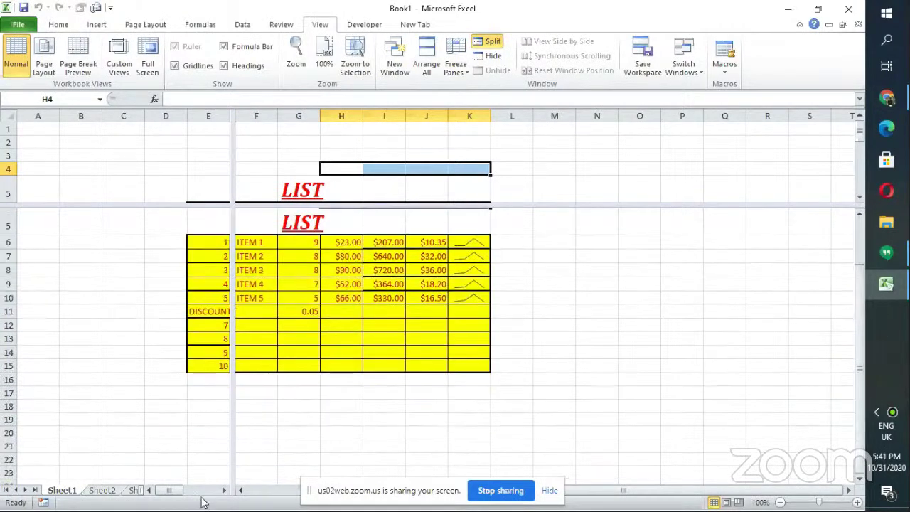
{"action": "left_click_drag", "start_coordinate": [172, 495], "coordinate": [146, 496]}
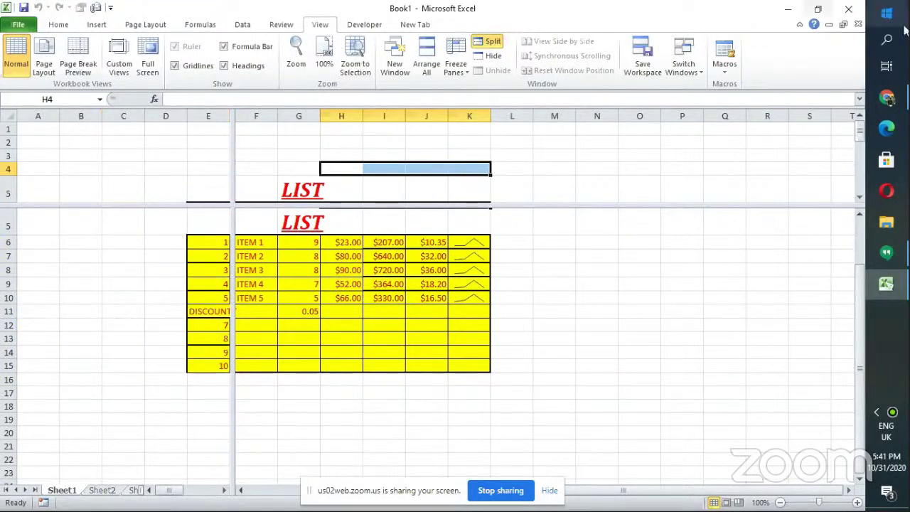
{"action": "mouse_move", "coordinate": [859, 132]}
{"action": "left_mouse_down"}
{"action": "mouse_move", "coordinate": [857, 165]}
{"action": "mouse_move", "coordinate": [858, 129]}
{"action": "left_mouse_up"}
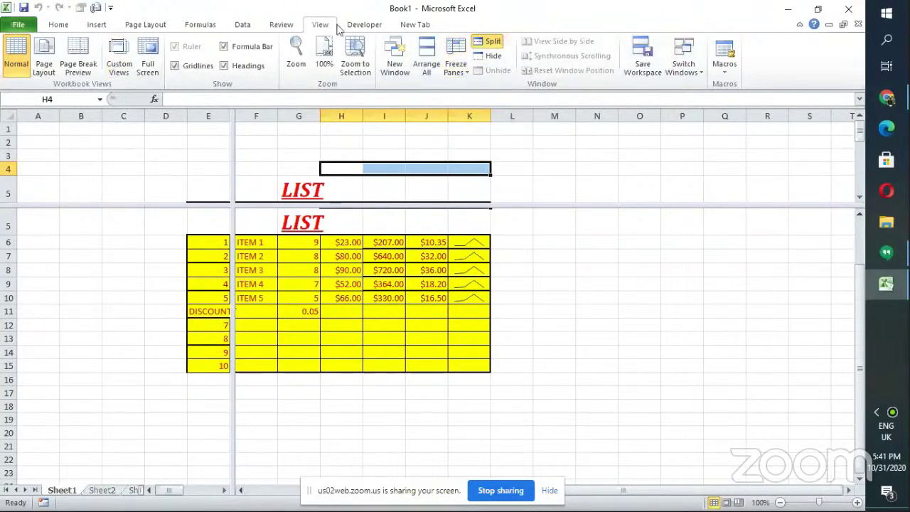
{"action": "left_click", "coordinate": [360, 25]}
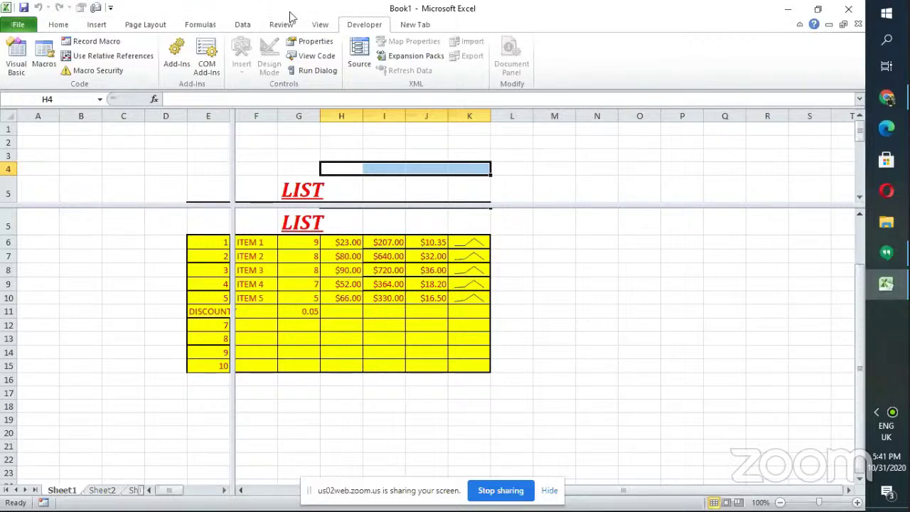
{"action": "left_click", "coordinate": [317, 24]}
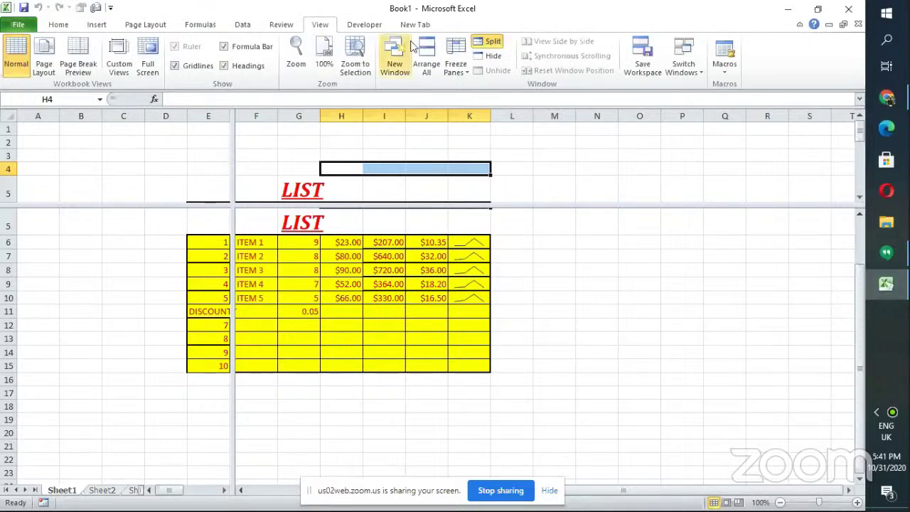
{"action": "left_click", "coordinate": [487, 43]}
Step: Turn on relative references for macro recording and select cell P10
{"action": "left_click", "coordinate": [364, 27]}
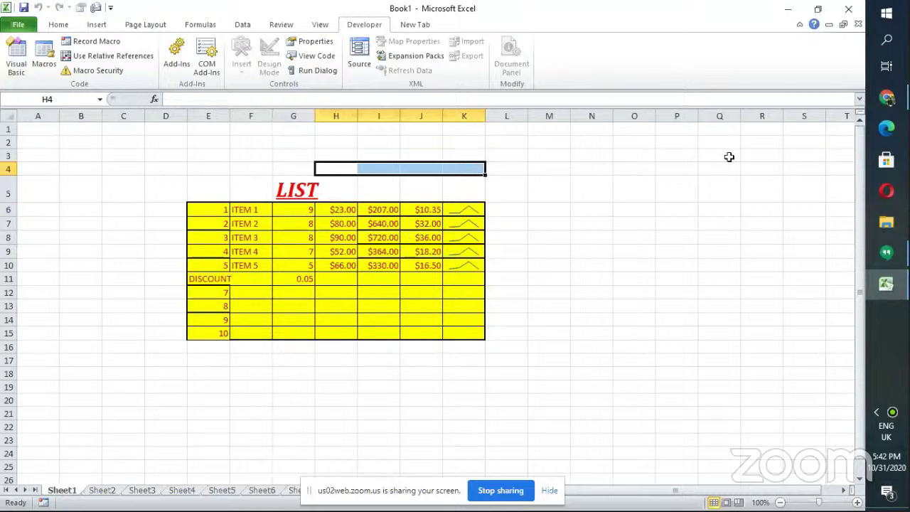
{"action": "left_click", "coordinate": [104, 56]}
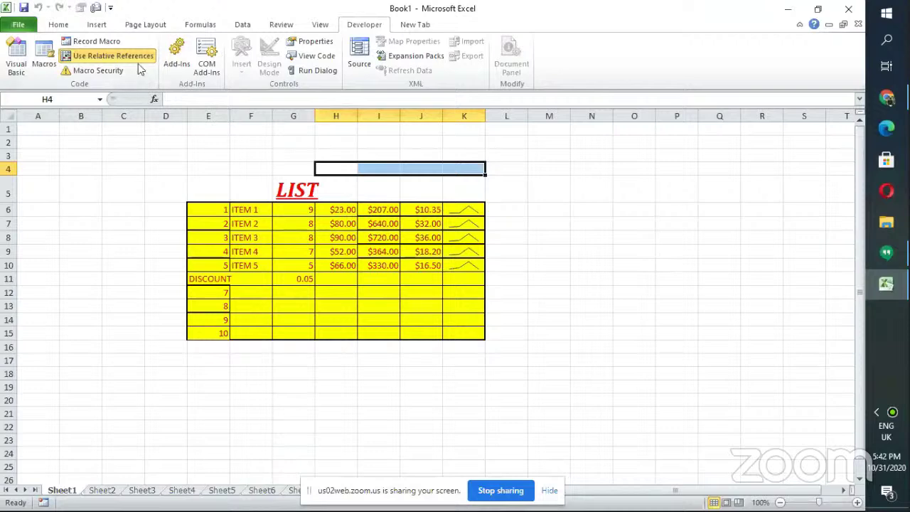
{"action": "left_click", "coordinate": [667, 262]}
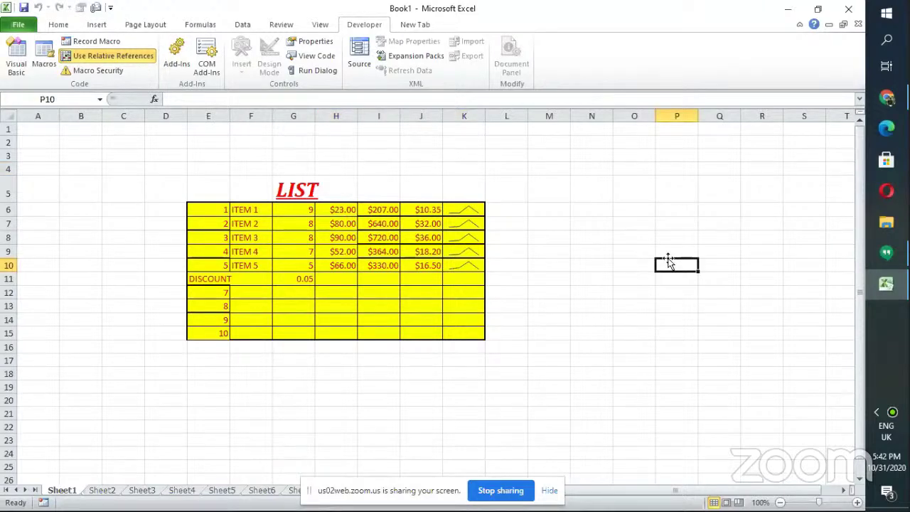
Step: Start recording a macro in this workbook with shortcut Ctrl+Shift+T and the description "This macro will help me to be writting numbers"
{"action": "left_click", "coordinate": [83, 41]}
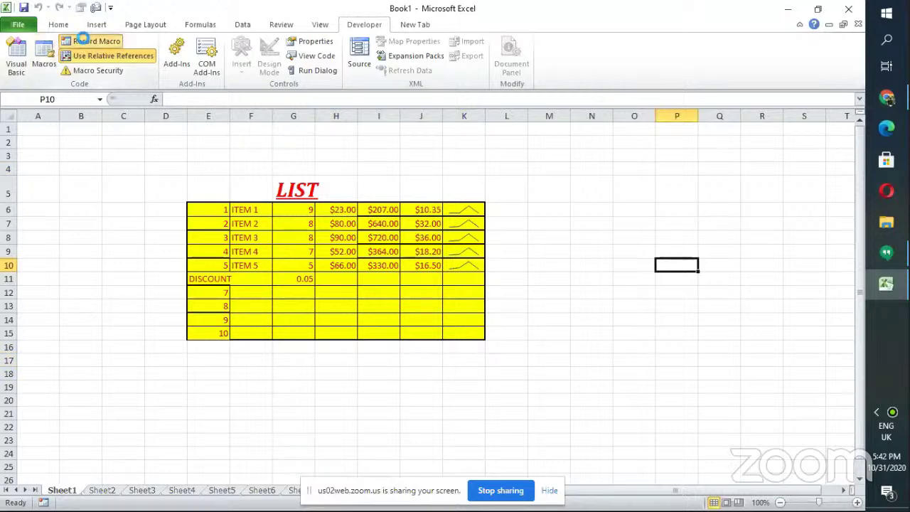
{"action": "left_click", "coordinate": [401, 263]}
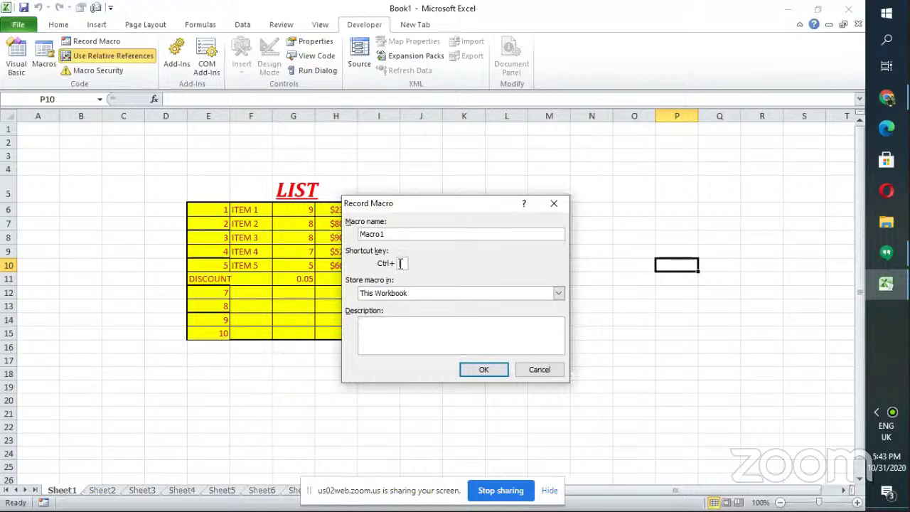
{"action": "type", "text": "T"}
{"action": "left_click", "coordinate": [376, 330]}
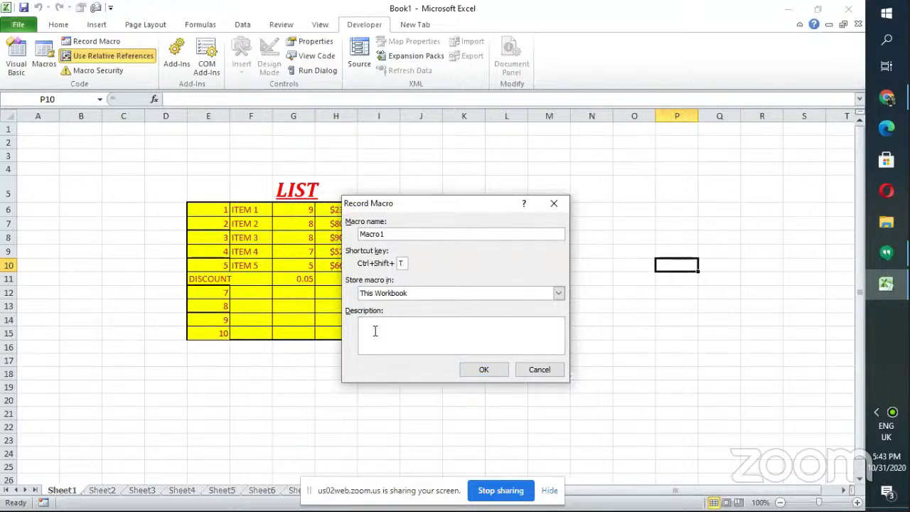
{"action": "type", "text": "This macro will help me to be writting n"}
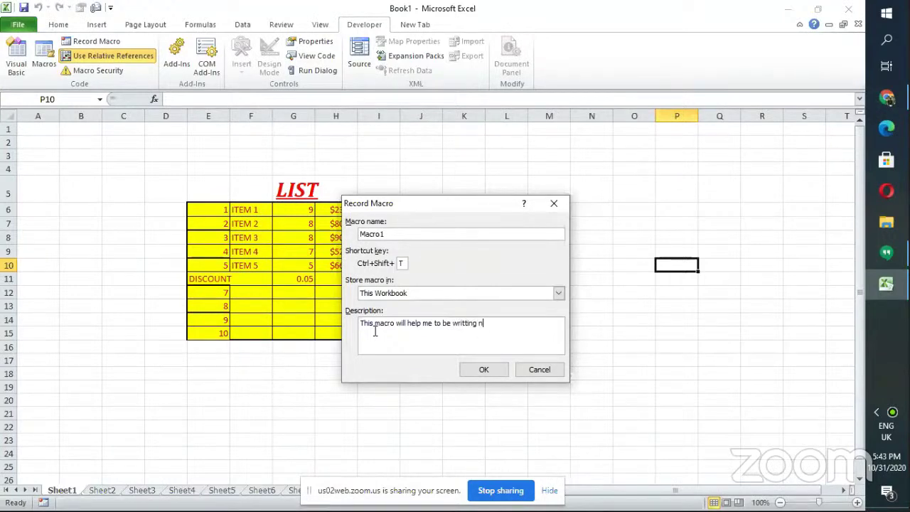
{"action": "type", "text": "umbers"}
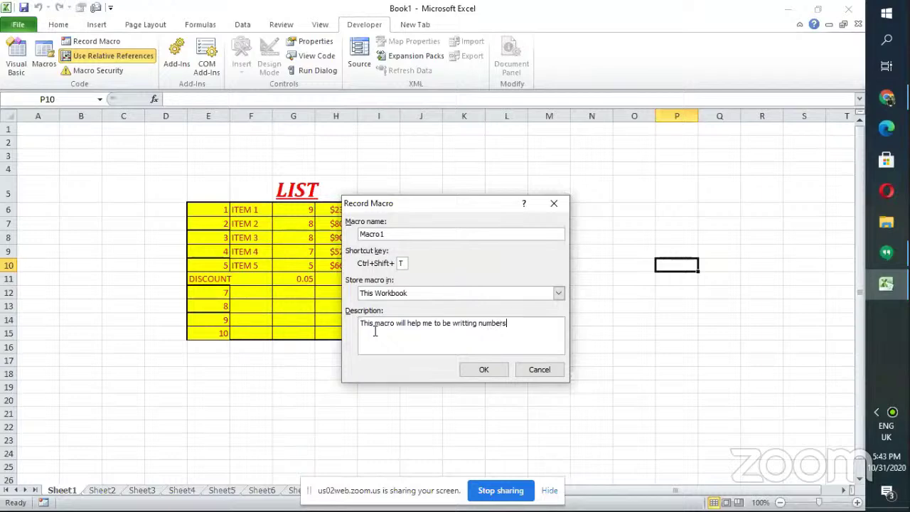
{"action": "left_click", "coordinate": [489, 373]}
Step: Try to enter the letter a in cell N6 and to edit cell B7
{"action": "left_click", "coordinate": [592, 212]}
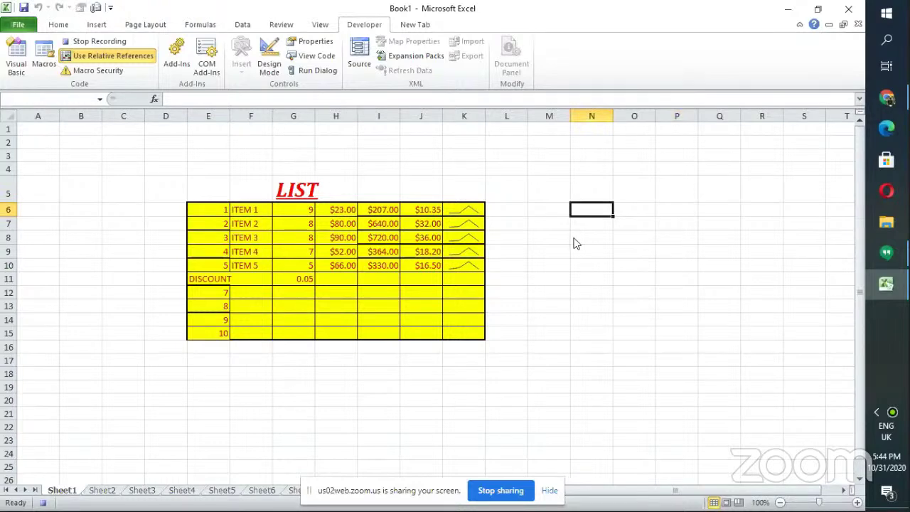
{"action": "type", "text": "a"}
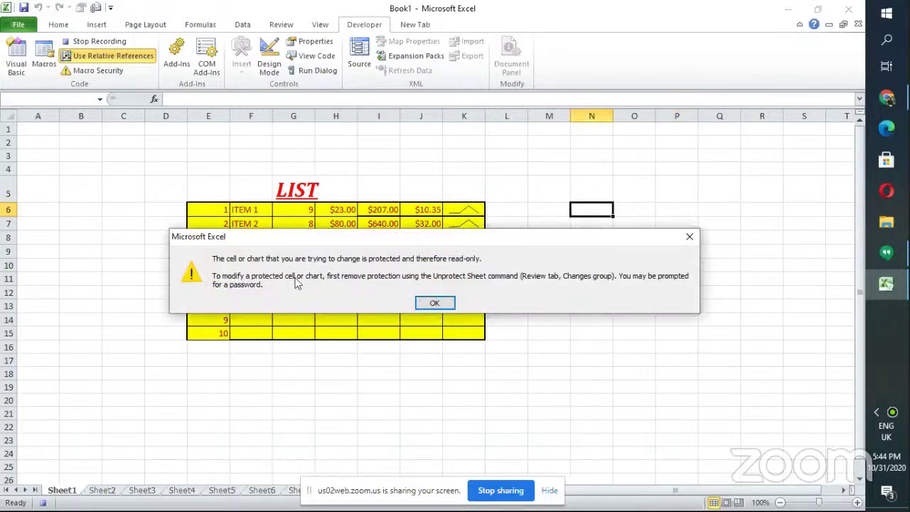
{"action": "left_click", "coordinate": [435, 301]}
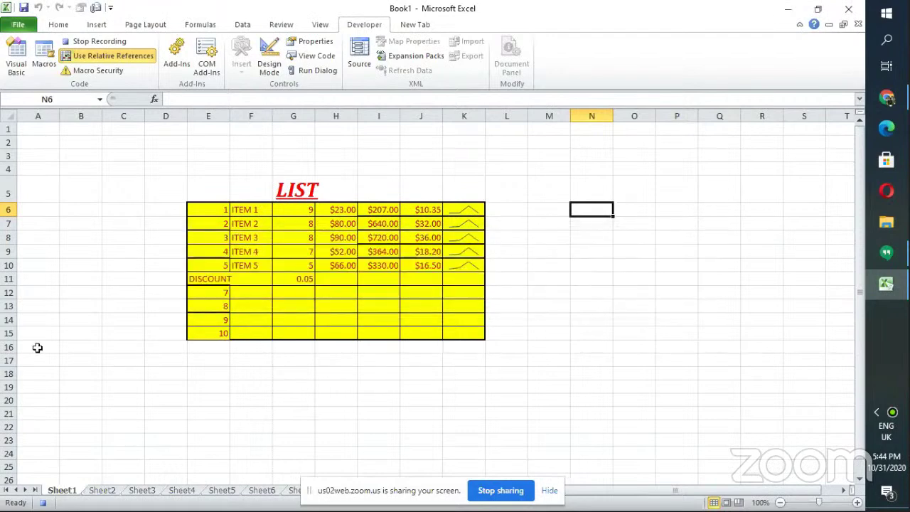
{"action": "left_click", "coordinate": [88, 221]}
{"action": "double_click", "coordinate": [87, 220]}
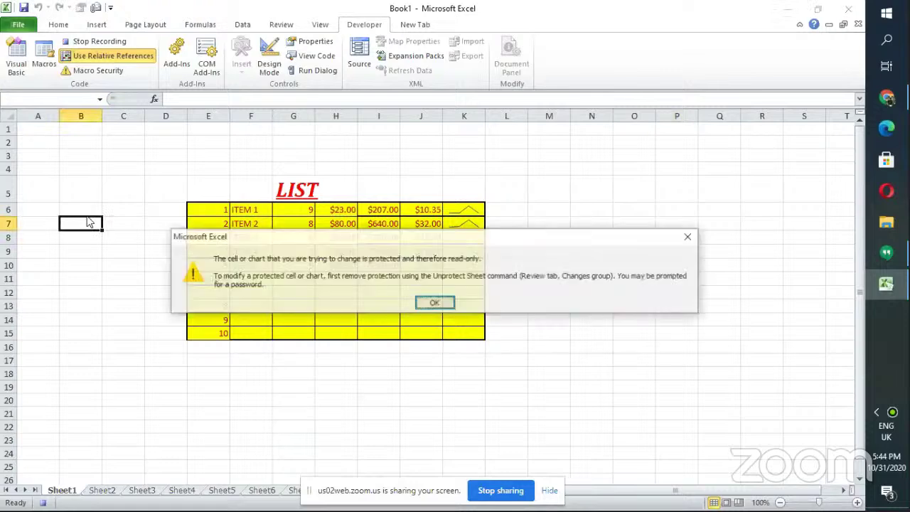
{"action": "left_click", "coordinate": [434, 304]}
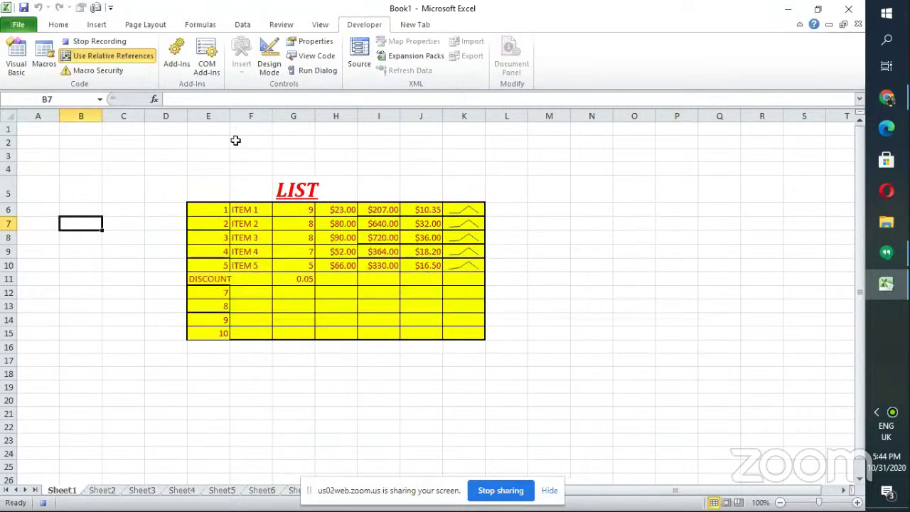
Step: Remove the protection from the sheet and stop the running macro recording
{"action": "left_click", "coordinate": [285, 24]}
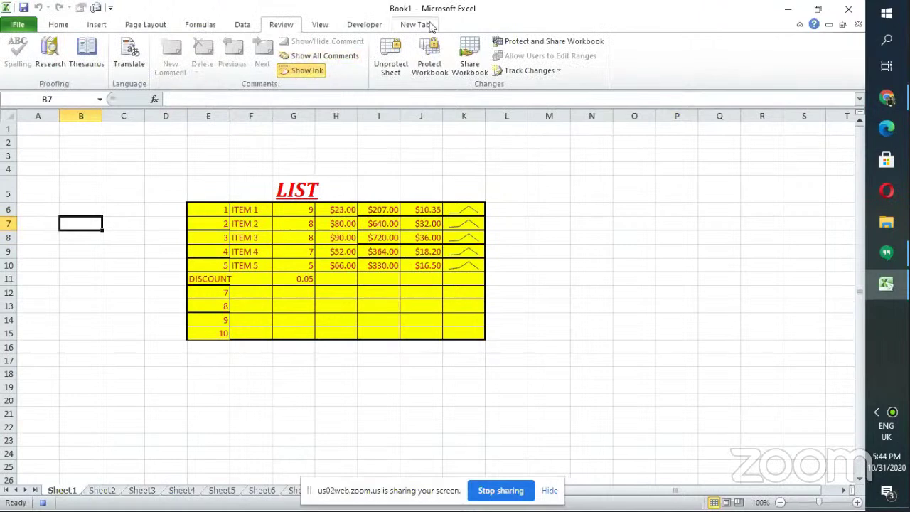
{"action": "left_click", "coordinate": [387, 57]}
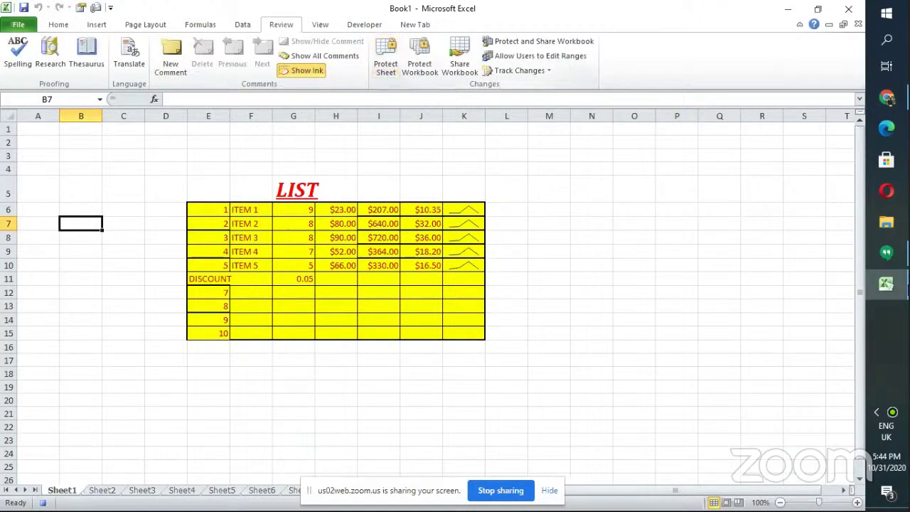
{"action": "left_click", "coordinate": [365, 25]}
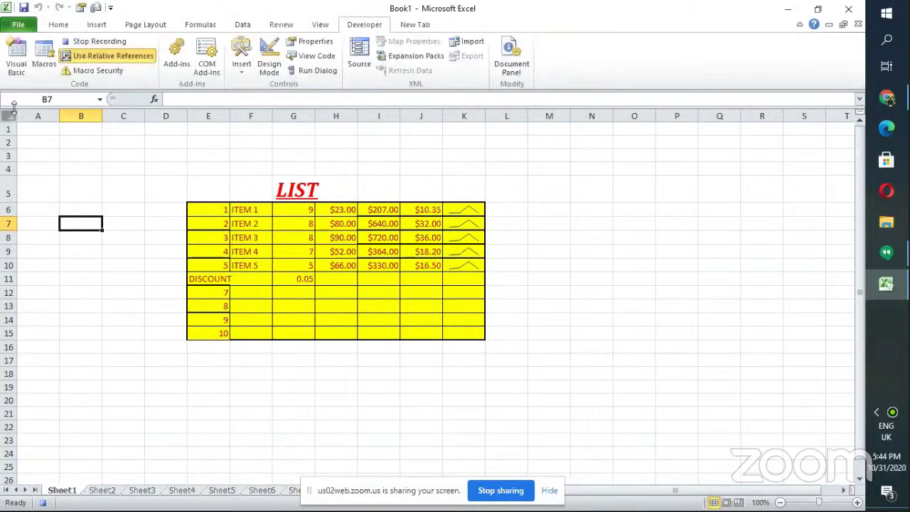
{"action": "left_click", "coordinate": [108, 42]}
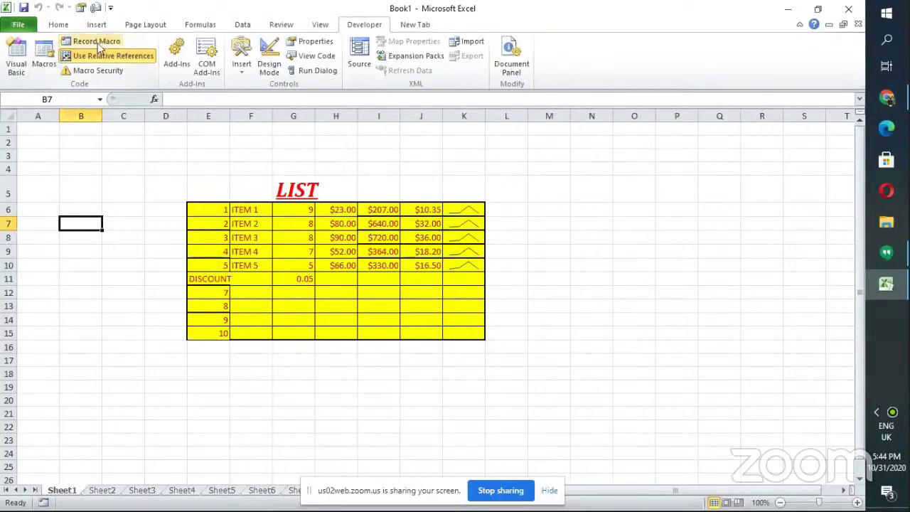
Step: Start recording Macro2 in this workbook with shortcut Ctrl+Shift+R and the description "This macro will write letters"
{"action": "left_click", "coordinate": [98, 44]}
{"action": "left_click", "coordinate": [401, 262]}
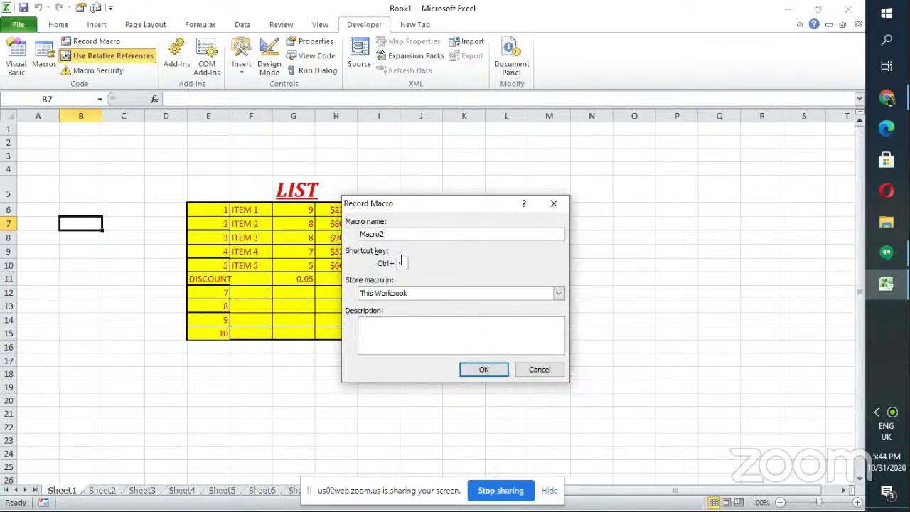
{"action": "key", "text": "alt+shift"}
{"action": "key", "text": "alt+shift"}
{"action": "type", "text": "R"}
{"action": "left_click", "coordinate": [384, 326]}
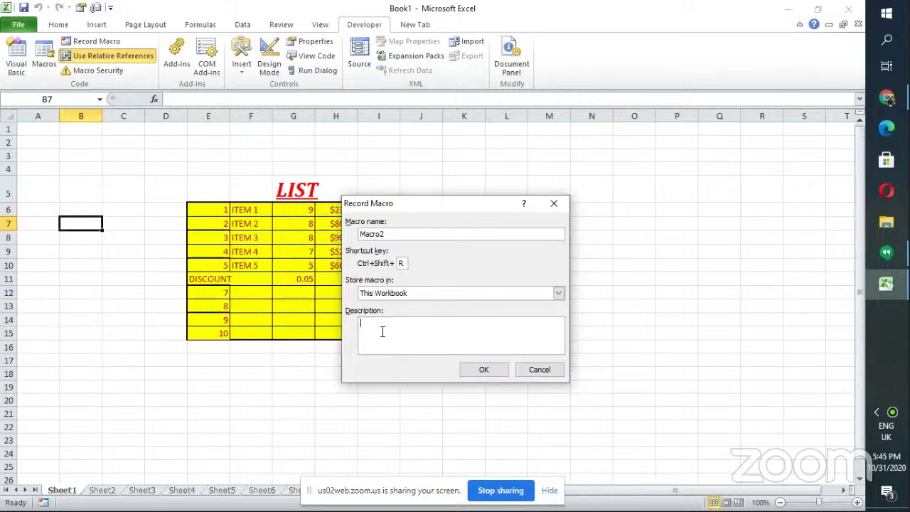
{"action": "type", "text": "This macro will write letters"}
{"action": "left_click", "coordinate": [475, 370]}
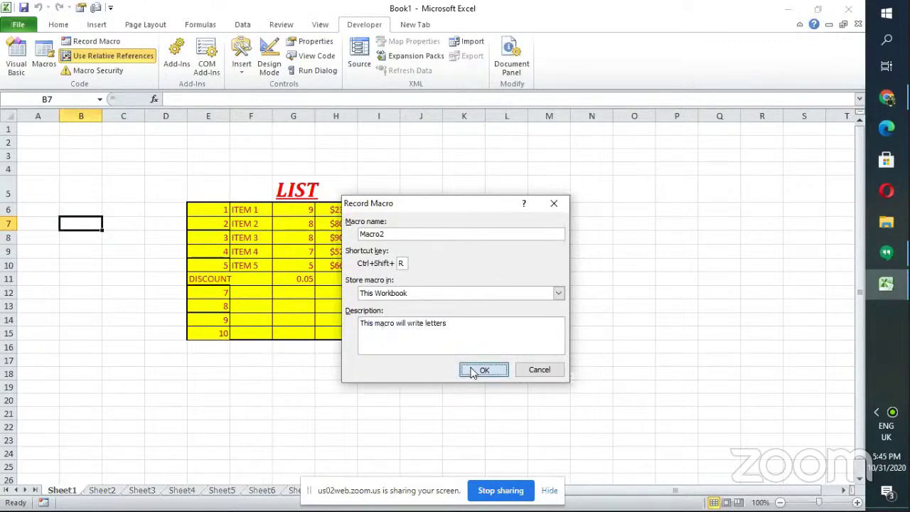
Step: Enter the letter A in cell N6 as the first recorded macro entry, ending on cell N7
{"action": "left_click", "coordinate": [579, 211]}
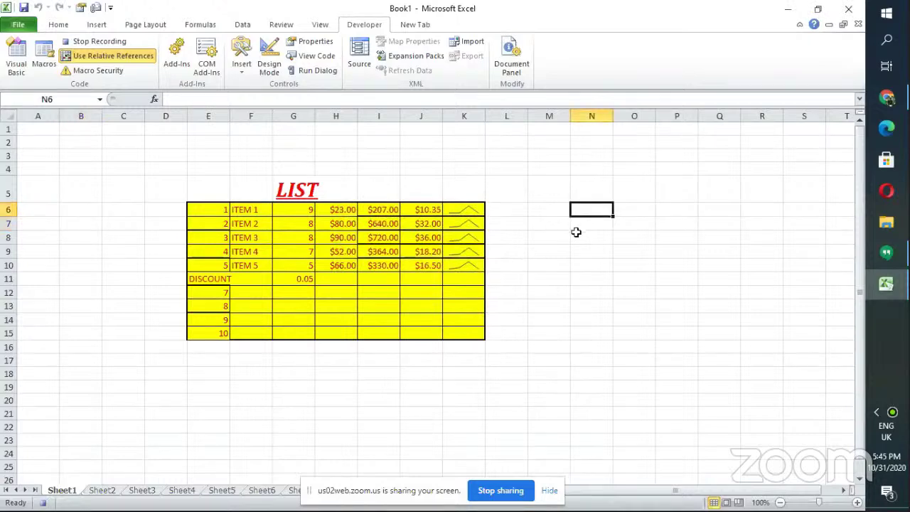
{"action": "type", "text": "A"}
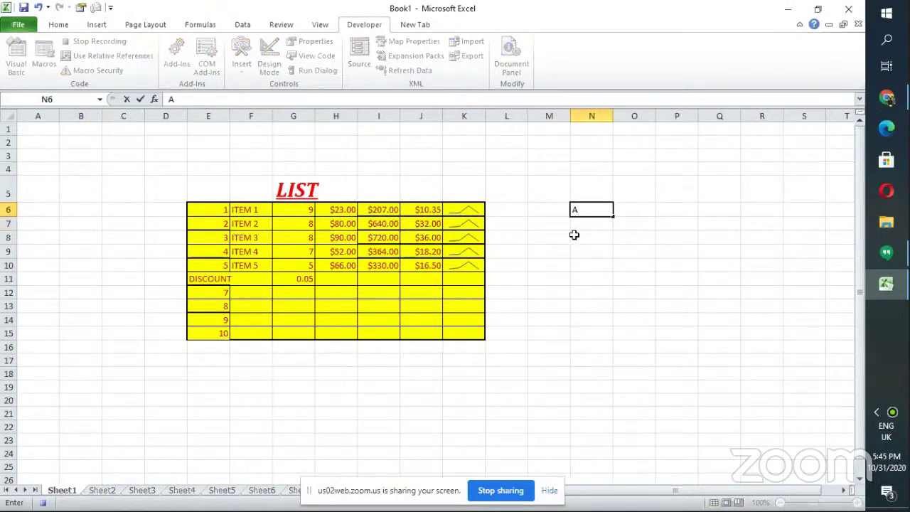
{"action": "left_click", "coordinate": [578, 224]}
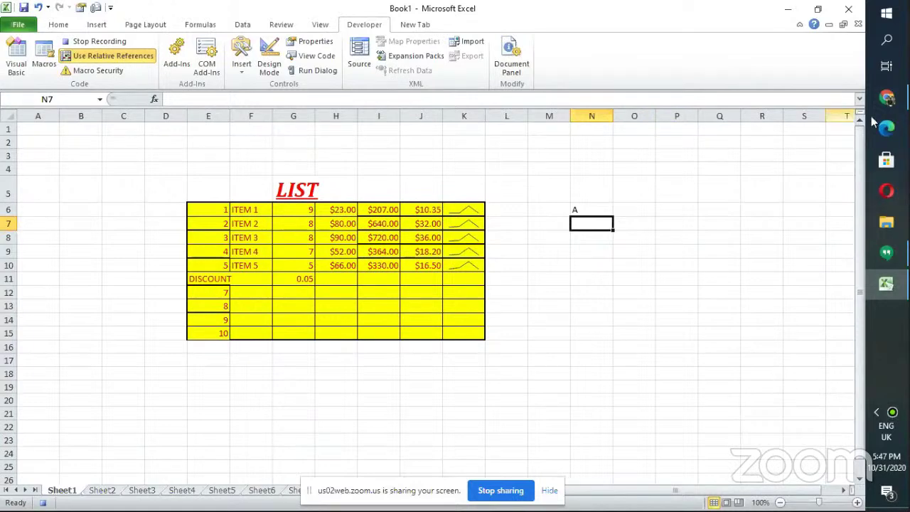
Step: Switch to the Zoom meeting in the browser and look through its participants list
{"action": "mouse_move", "coordinate": [894, 106]}
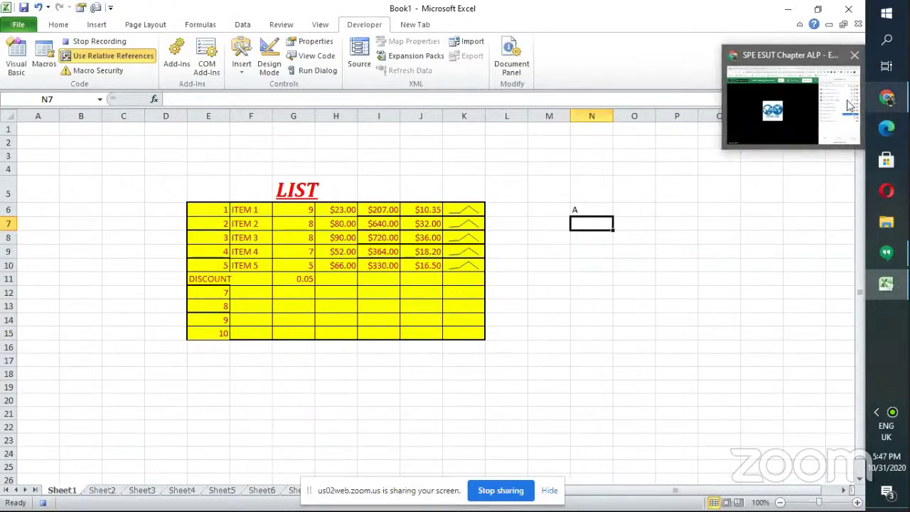
{"action": "left_click", "coordinate": [800, 115]}
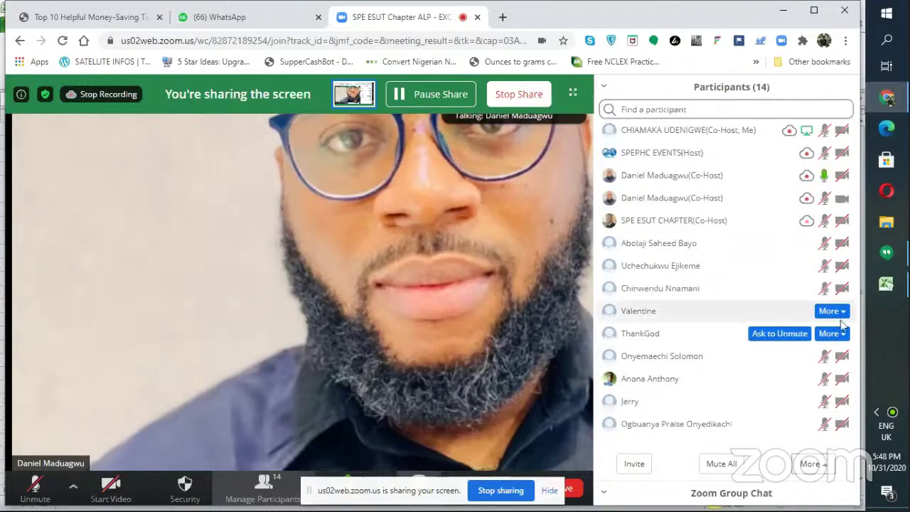
{"action": "scroll", "coordinate": [733, 305], "scroll_direction": "down", "scroll_amount": 1}
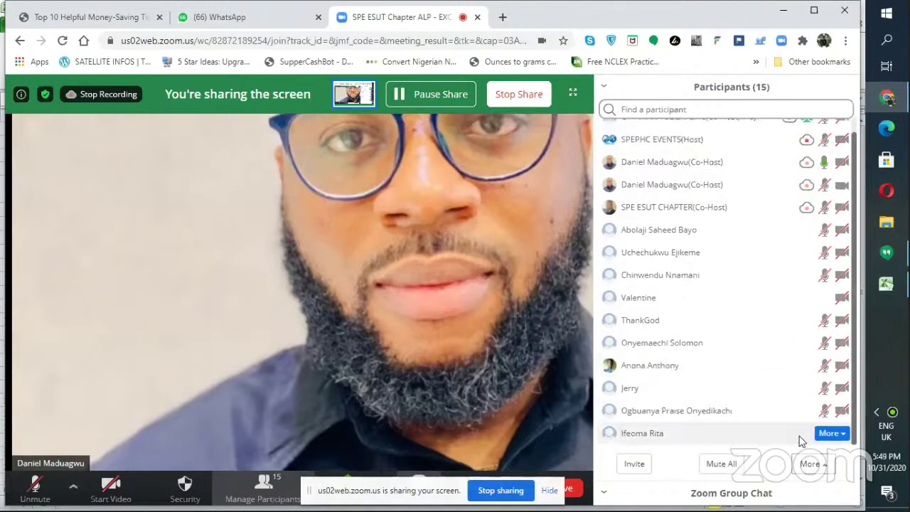
{"action": "left_click", "coordinate": [853, 364]}
{"action": "scroll", "coordinate": [856, 356], "scroll_direction": "up", "scroll_amount": 1}
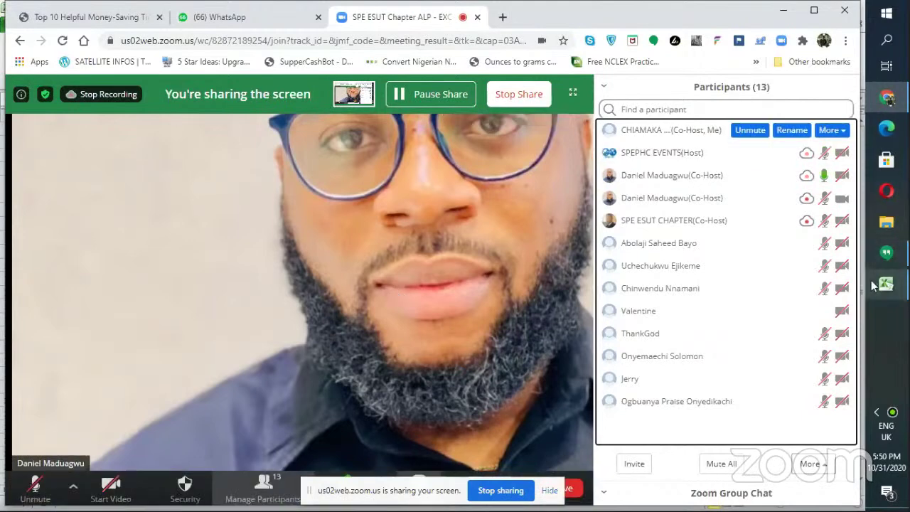
{"action": "mouse_move", "coordinate": [873, 284]}
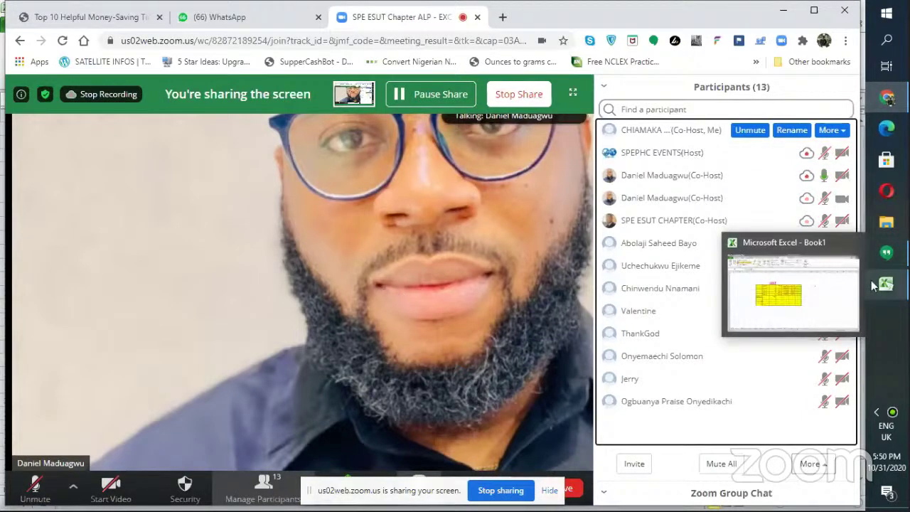
{"action": "mouse_move", "coordinate": [842, 293]}
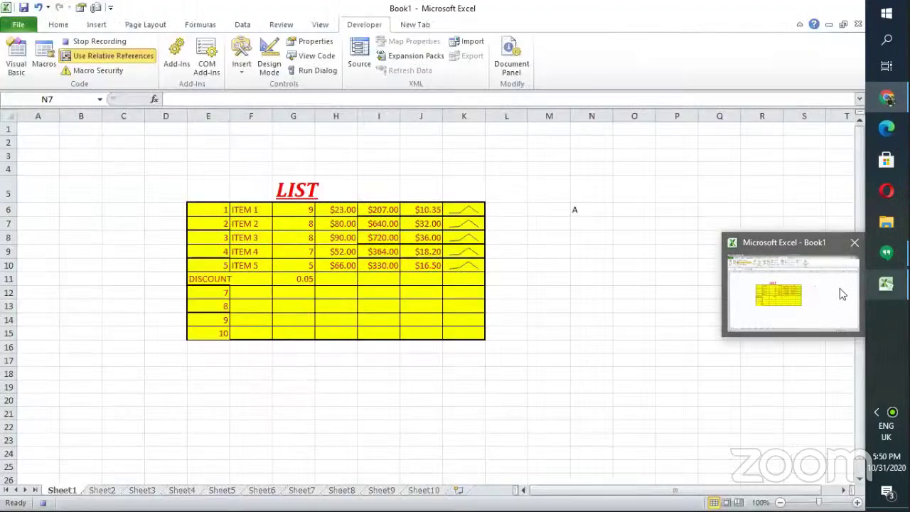
{"action": "mouse_move", "coordinate": [886, 97]}
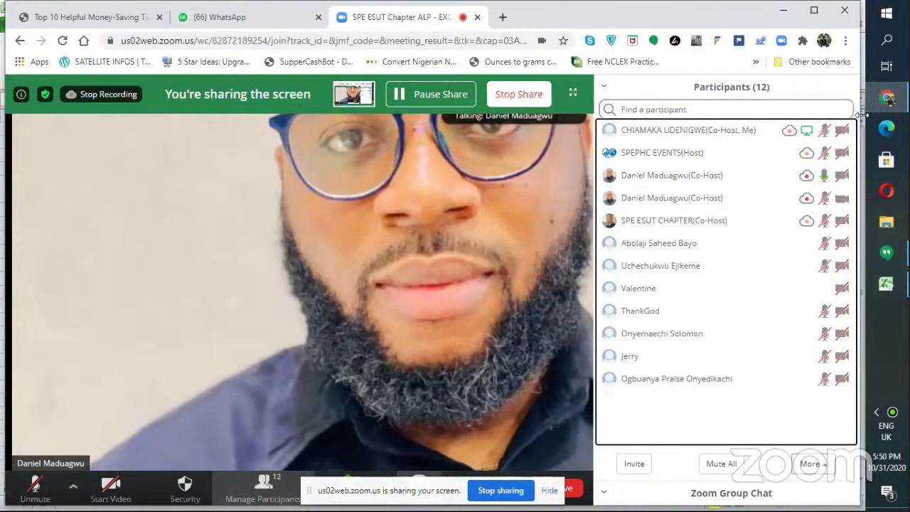
{"action": "left_click", "coordinate": [706, 109]}
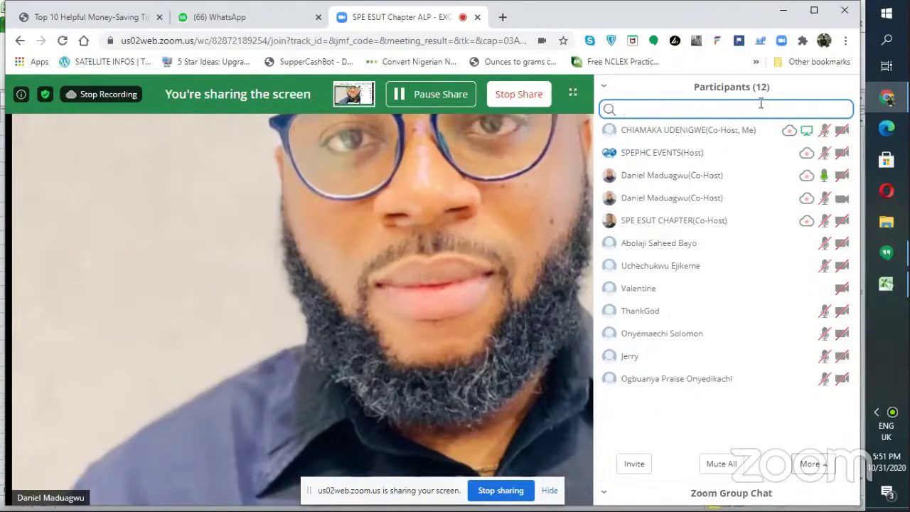
{"action": "mouse_move", "coordinate": [659, 333]}
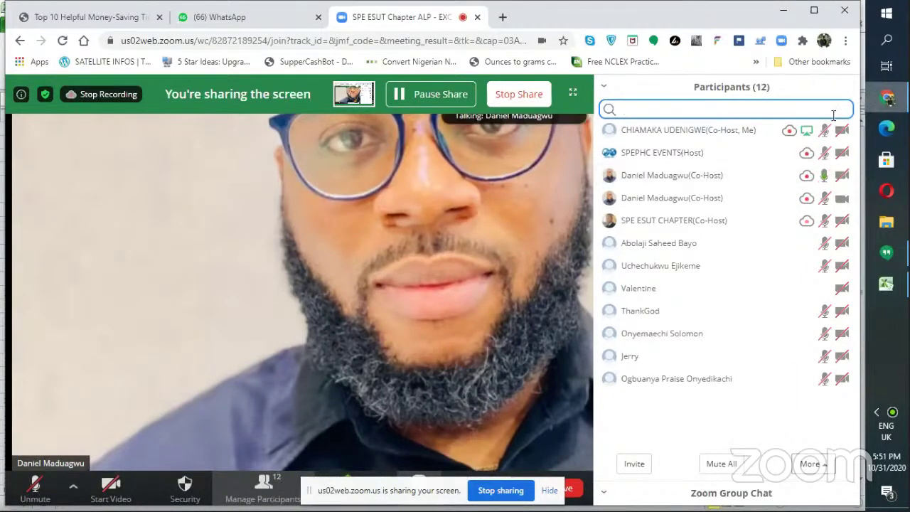
{"action": "mouse_move", "coordinate": [693, 240]}
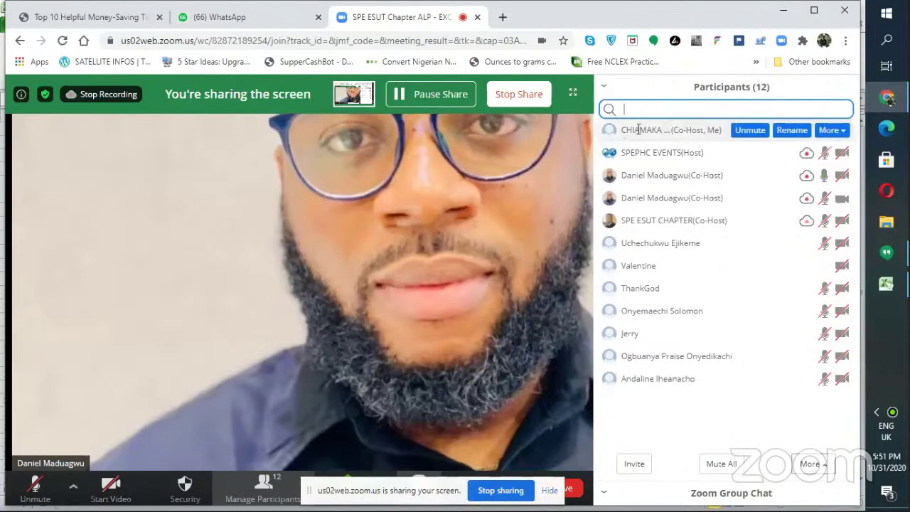
{"action": "mouse_move", "coordinate": [630, 151]}
Step: Unmute the microphone in the Zoom meeting and switch back to the Book1 workbook in Excel
{"action": "left_click", "coordinate": [36, 491]}
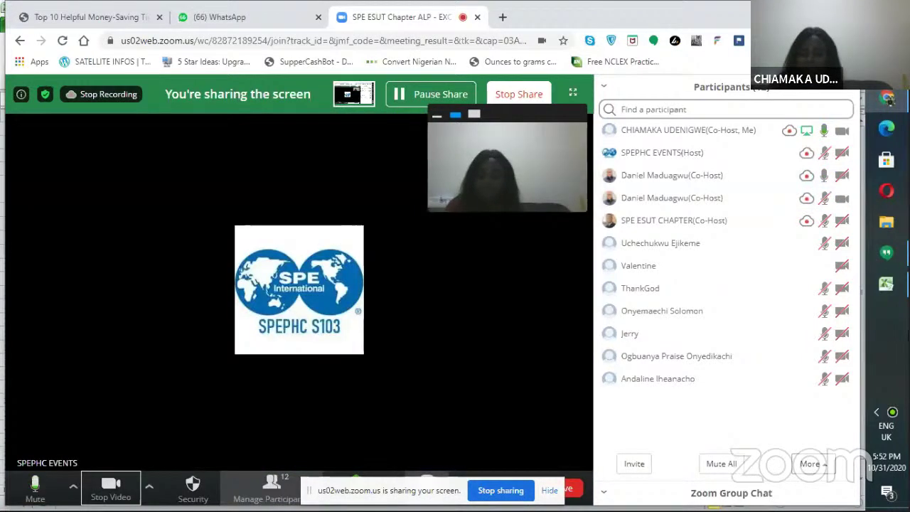
{"action": "mouse_move", "coordinate": [884, 290]}
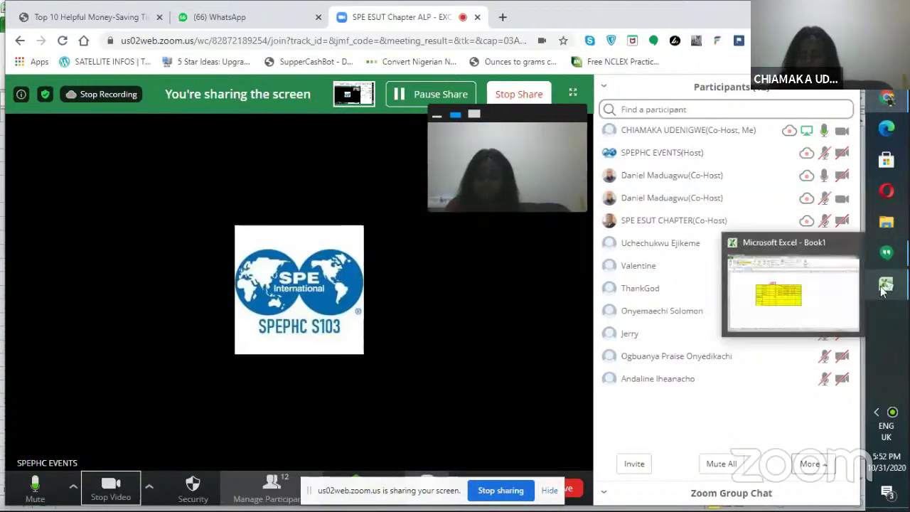
{"action": "left_click", "coordinate": [835, 302]}
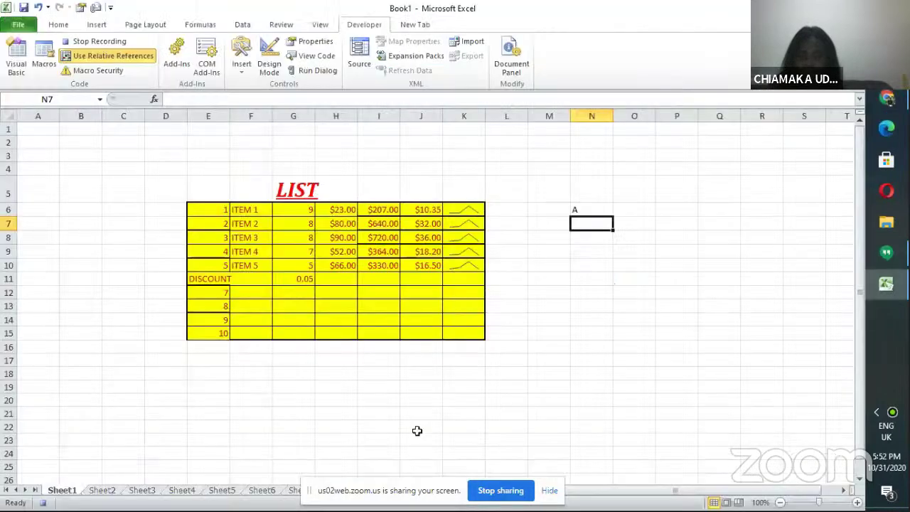
Step: Stop the running macro recording and clear the letter A from cell N6
{"action": "left_click", "coordinate": [582, 206]}
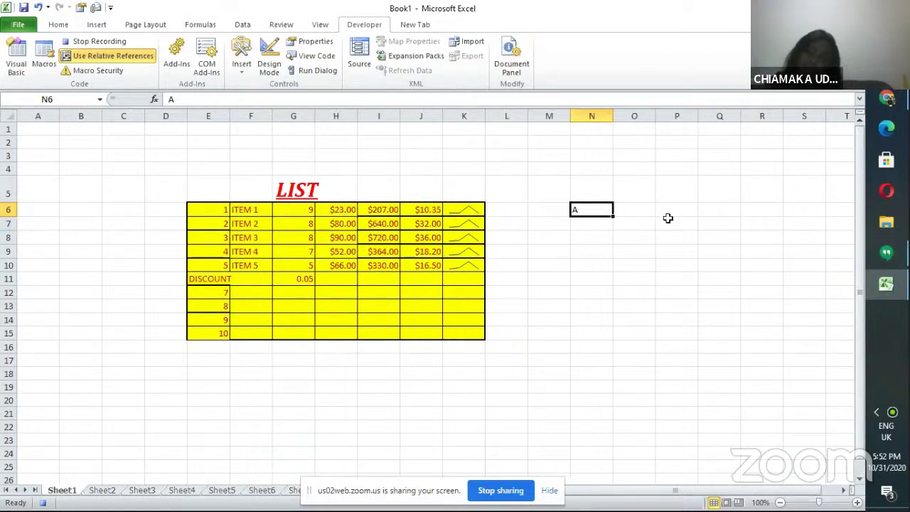
{"action": "left_click", "coordinate": [82, 44]}
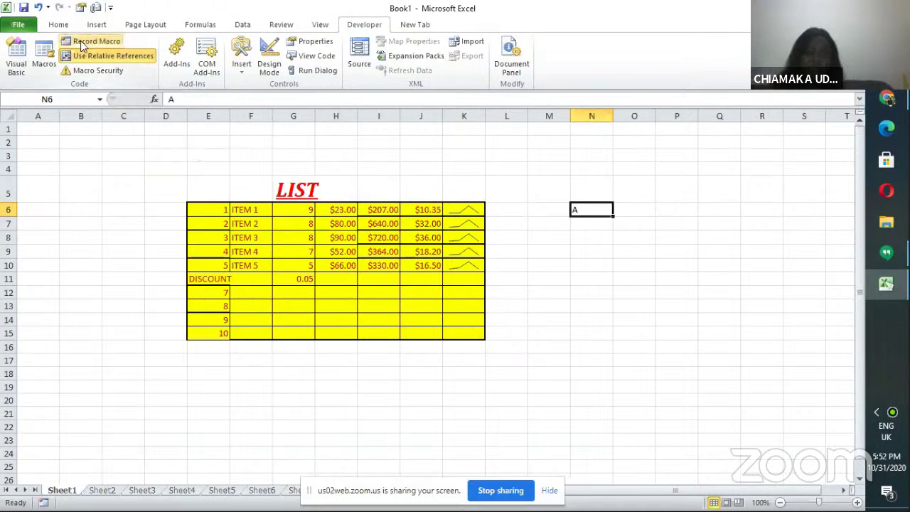
{"action": "double_click", "coordinate": [580, 208]}
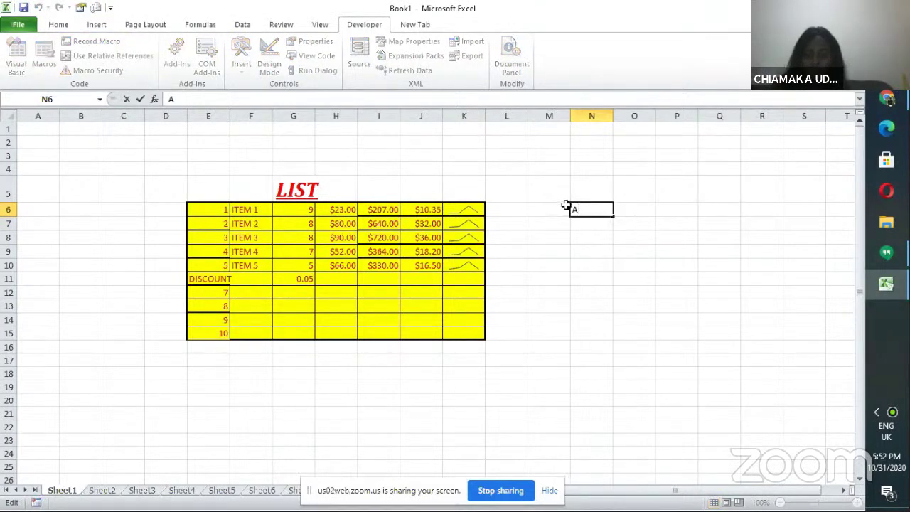
{"action": "key", "text": "BackSpace"}
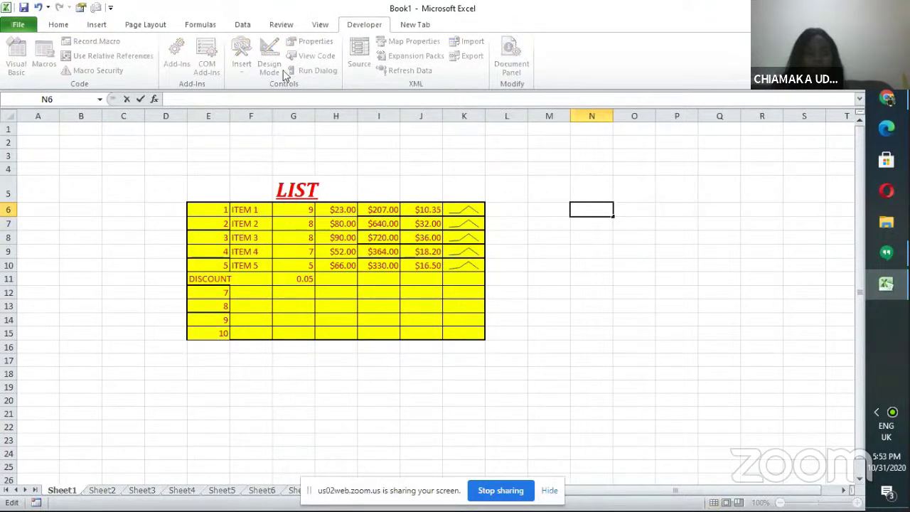
{"action": "left_click", "coordinate": [95, 182]}
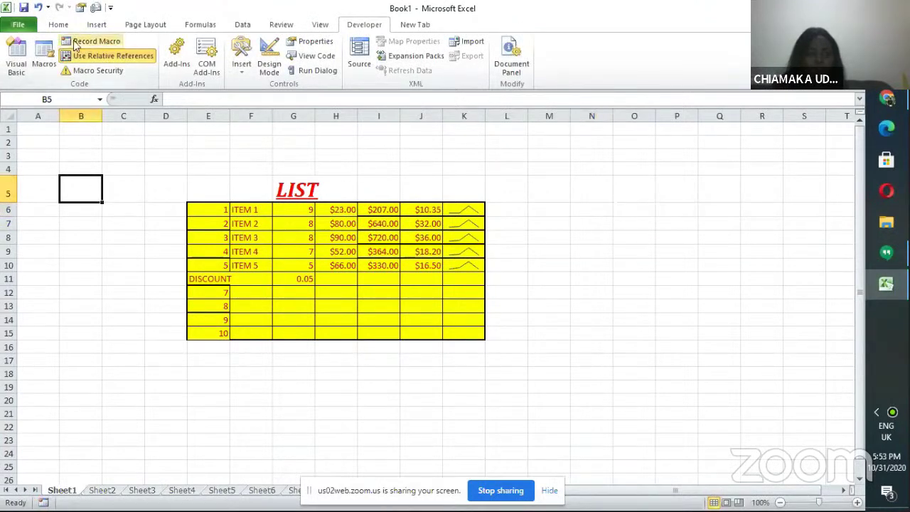
Step: From cell L6, start recording Macro3 in this workbook with shortcut Ctrl+Shift+W and the description "I want this macro to handle fill numbers."
{"action": "left_click", "coordinate": [566, 170]}
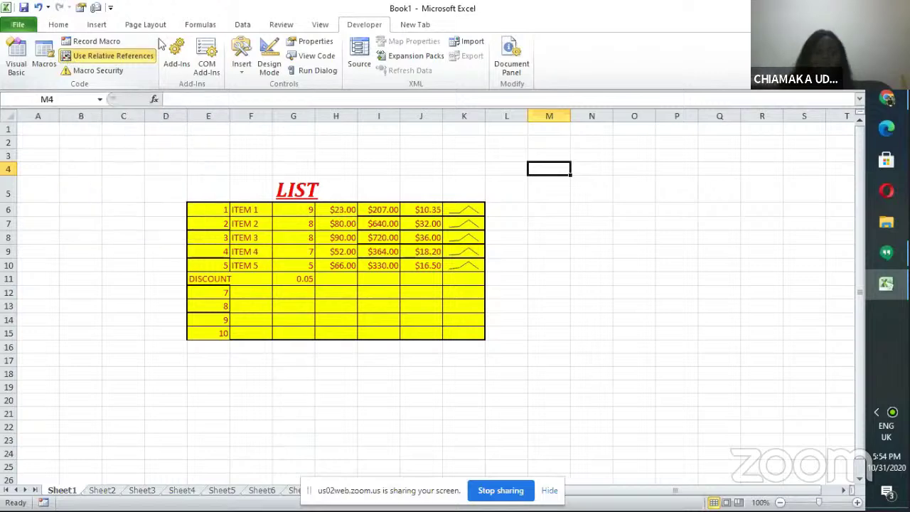
{"action": "left_click", "coordinate": [515, 211]}
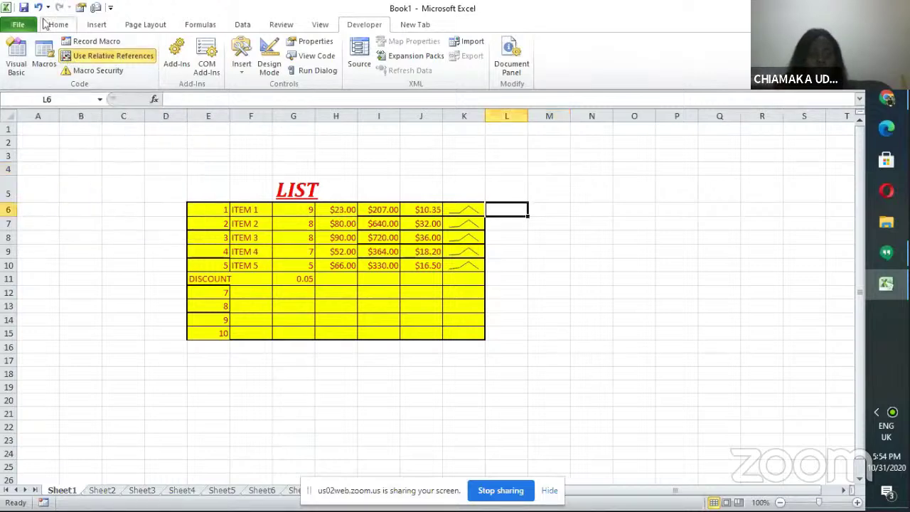
{"action": "left_click", "coordinate": [84, 58]}
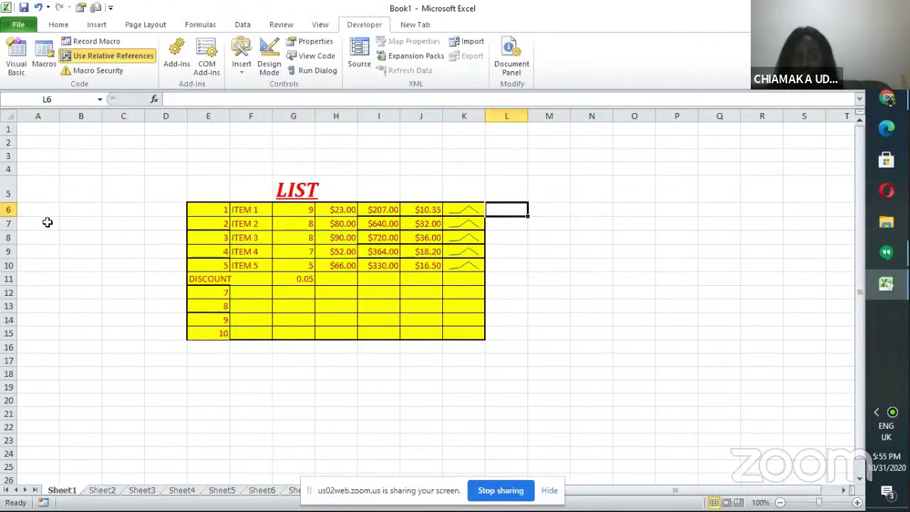
{"action": "left_click", "coordinate": [90, 55]}
{"action": "left_click", "coordinate": [93, 41]}
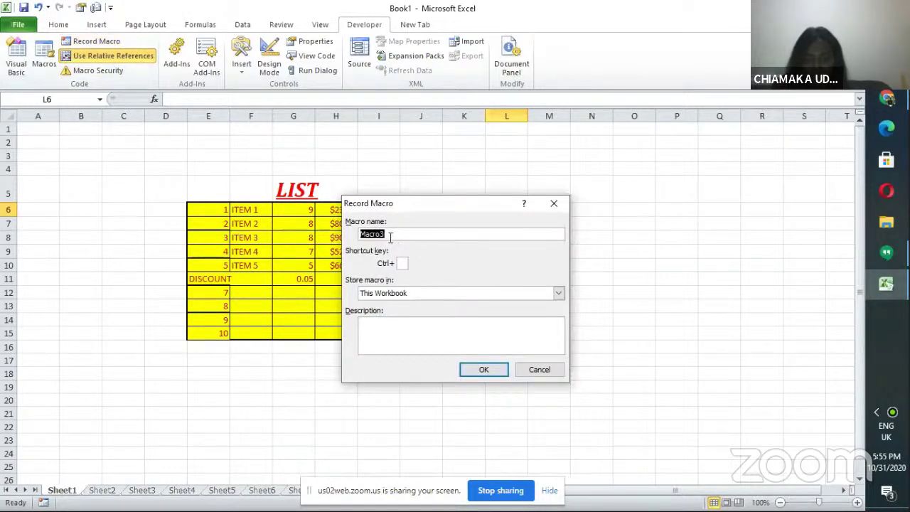
{"action": "left_click", "coordinate": [403, 262]}
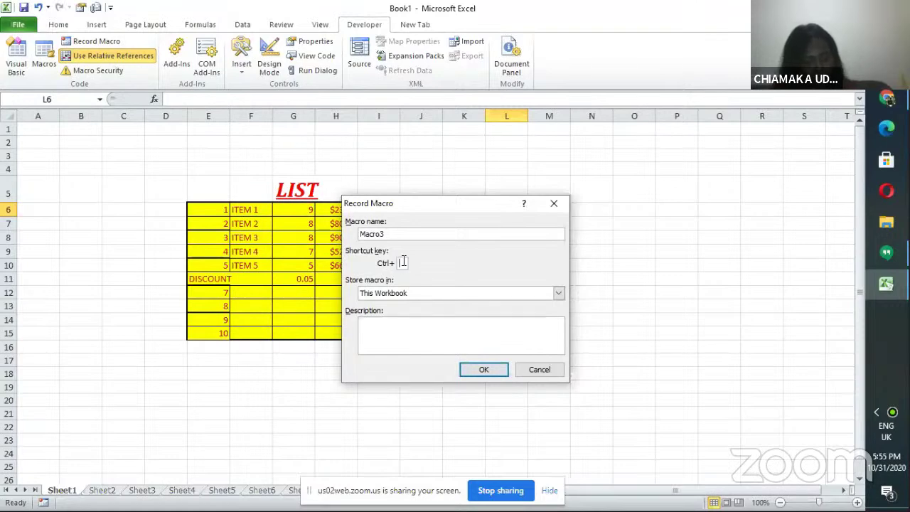
{"action": "type", "text": "W"}
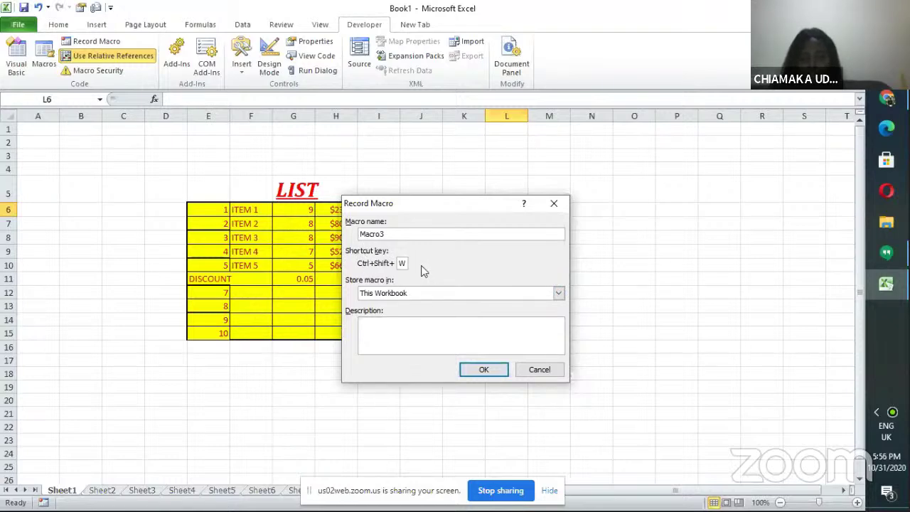
{"action": "left_click", "coordinate": [395, 331]}
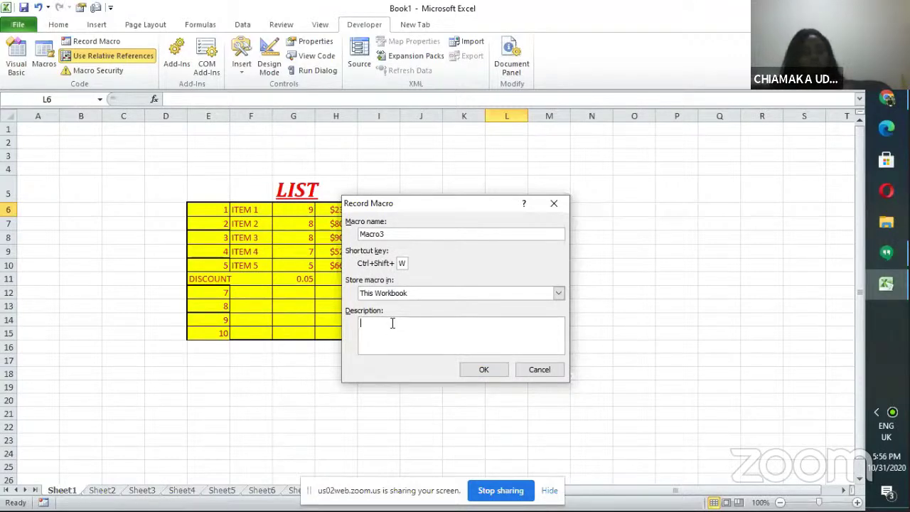
{"action": "type", "text": "I"}
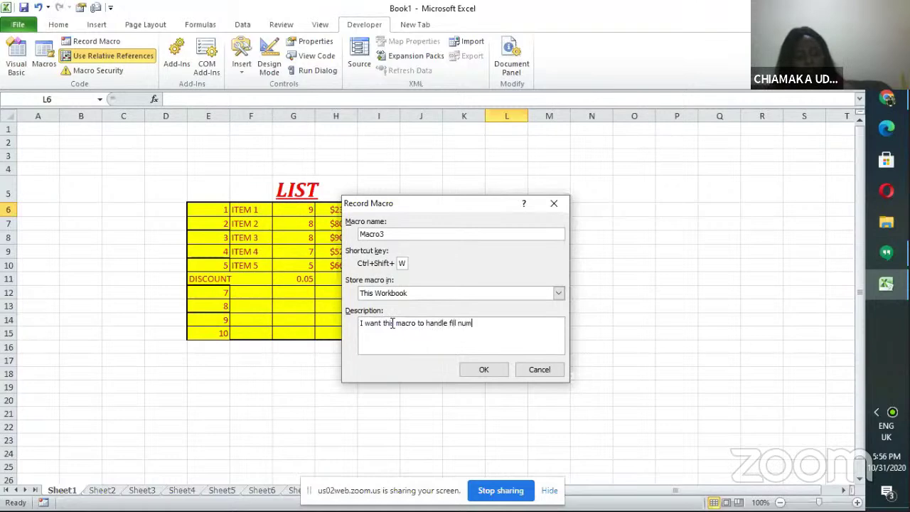
{"action": "type", "text": "."}
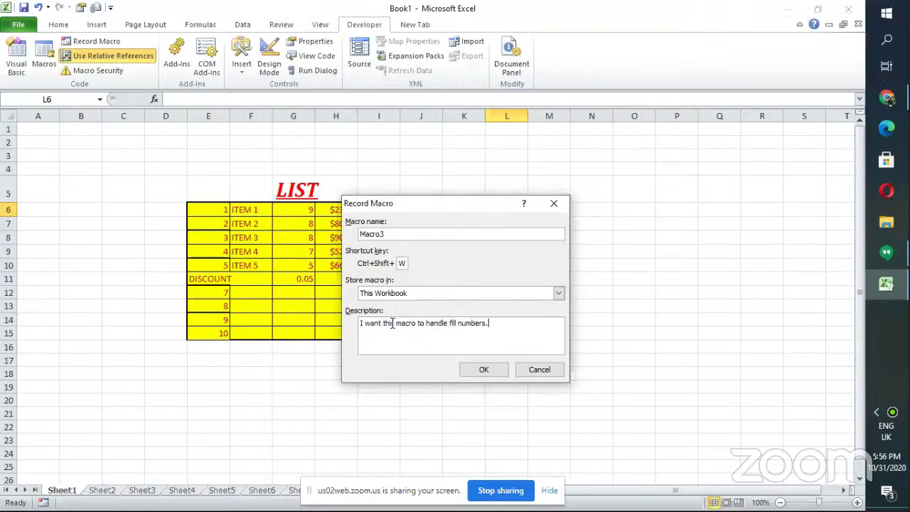
{"action": "left_click", "coordinate": [481, 373]}
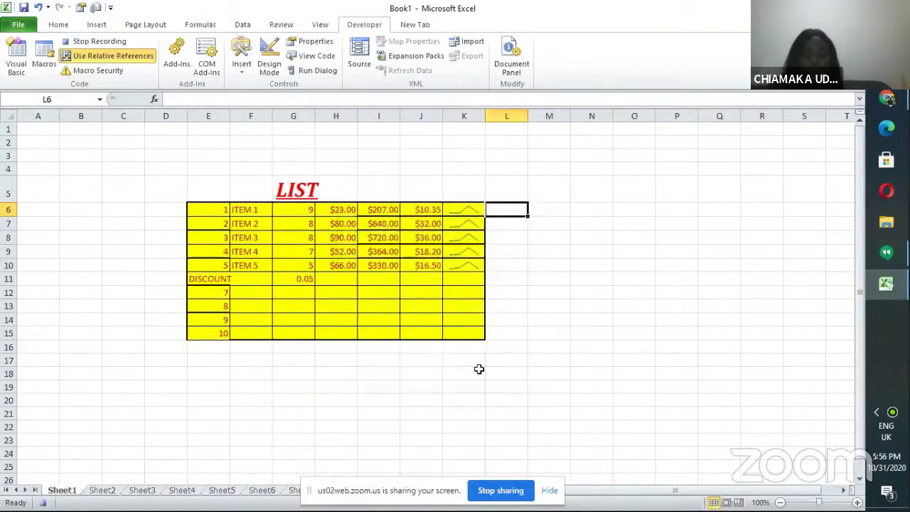
Step: Enter the numbers 1 to 6 in cells M6 to M11 as the recorded macro entries, ending on cell N8
{"action": "left_click", "coordinate": [549, 208]}
{"action": "type", "text": "1"}
{"action": "left_click", "coordinate": [552, 225]}
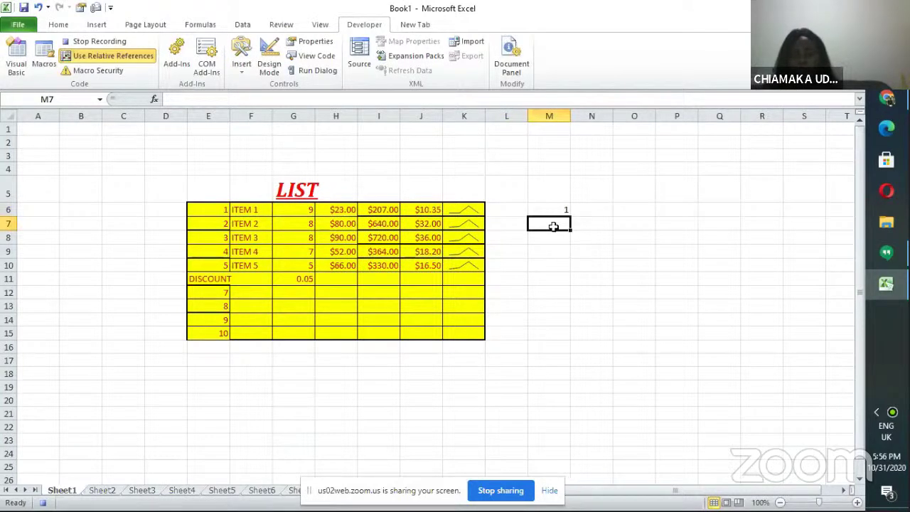
{"action": "type", "text": "2"}
{"action": "left_click", "coordinate": [553, 237]}
{"action": "type", "text": "3"}
{"action": "left_click", "coordinate": [555, 252]}
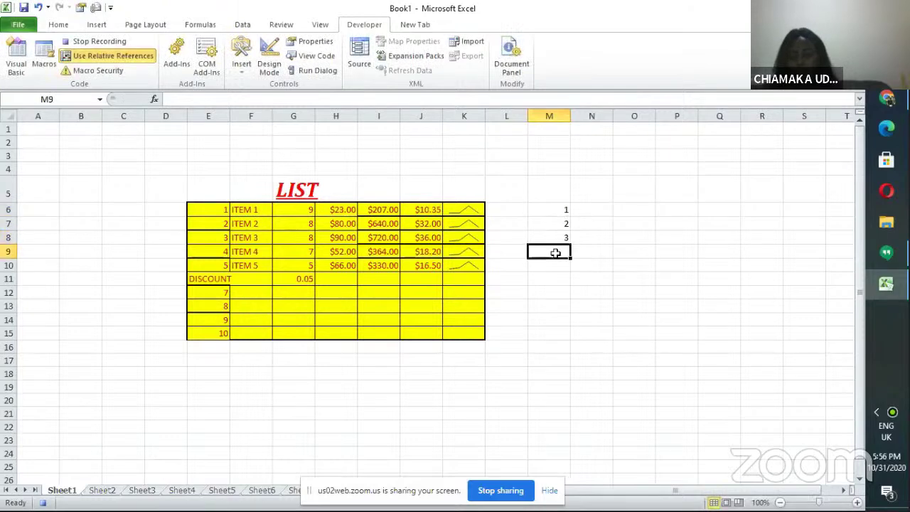
{"action": "type", "text": "4"}
{"action": "left_click", "coordinate": [557, 264]}
{"action": "type", "text": "5"}
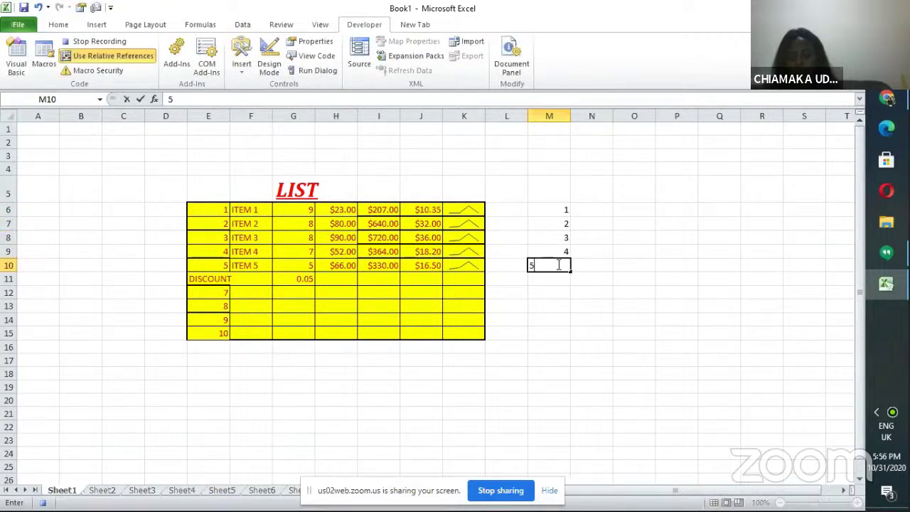
{"action": "left_click", "coordinate": [560, 275]}
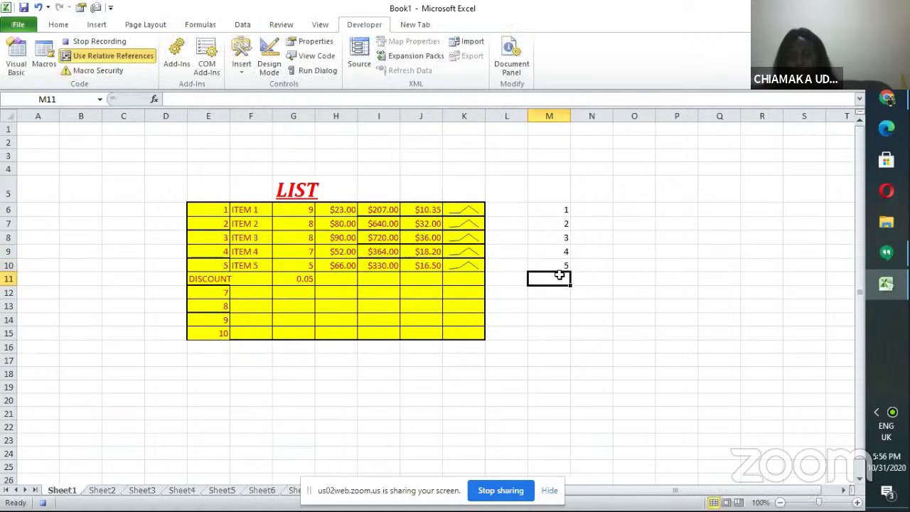
{"action": "type", "text": "6"}
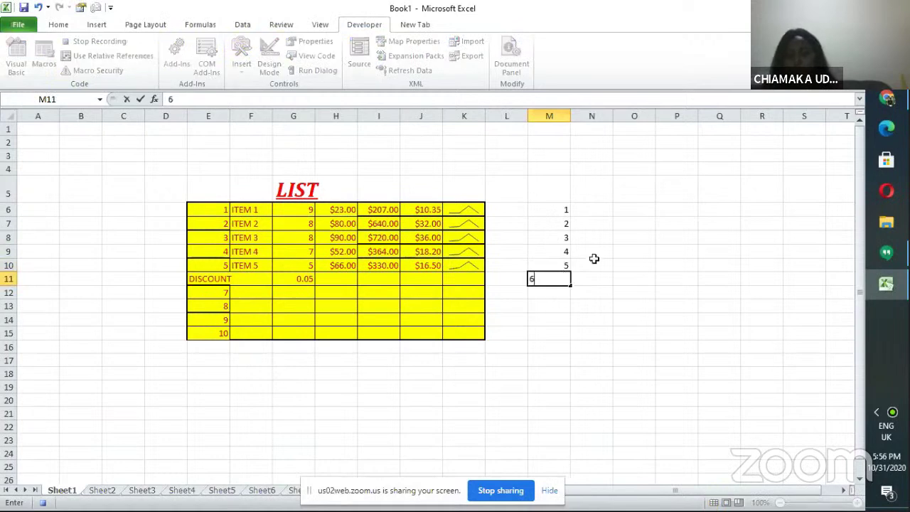
{"action": "left_click", "coordinate": [592, 237]}
Step: Stop recording the number-filling macro and select cell O6
{"action": "left_click", "coordinate": [86, 43]}
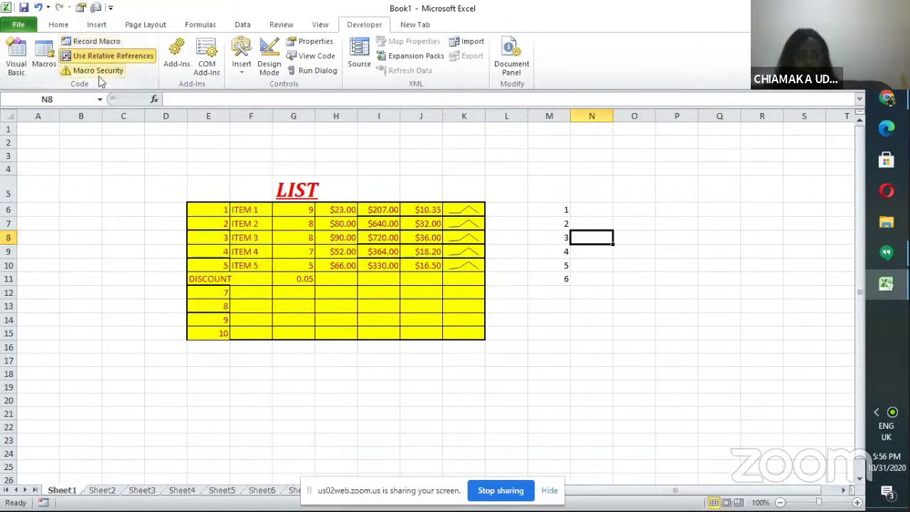
{"action": "left_click", "coordinate": [649, 206]}
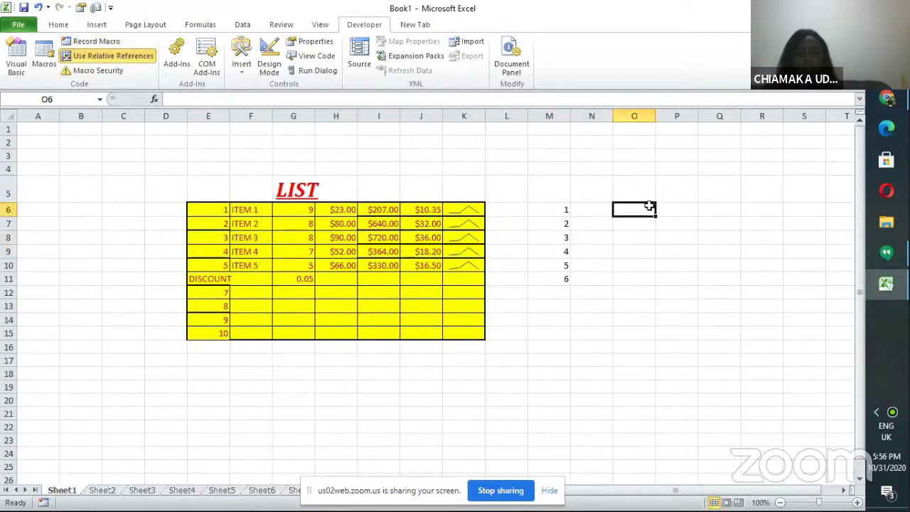
Step: Run Macro3 from cell O6 to fill in its recorded numbers
{"action": "left_click", "coordinate": [45, 57]}
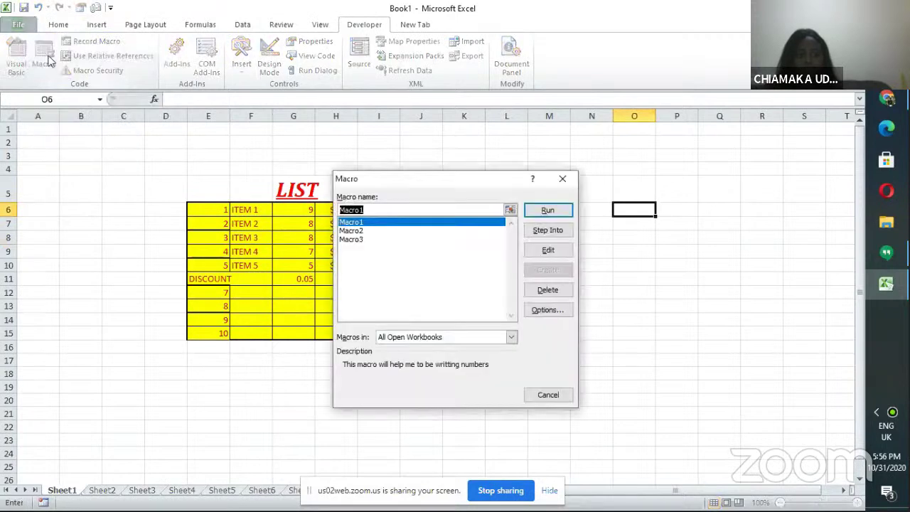
{"action": "left_click", "coordinate": [359, 239]}
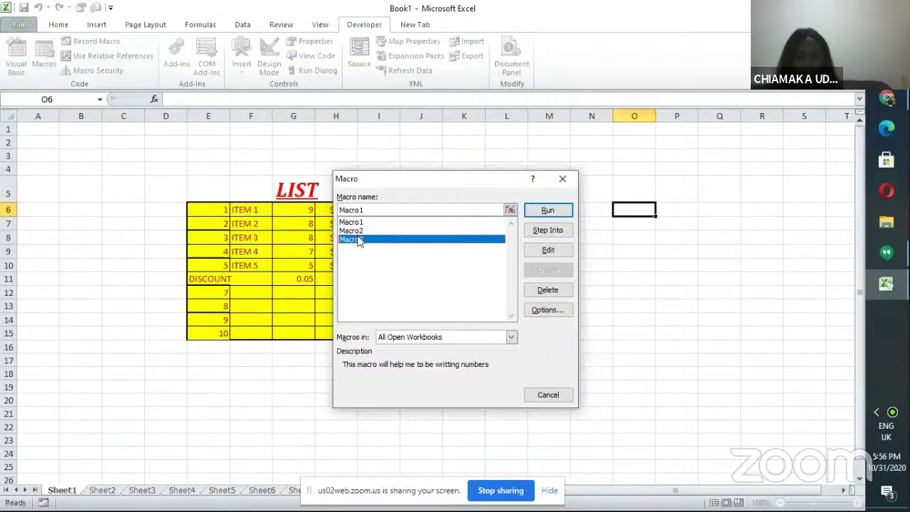
{"action": "left_click", "coordinate": [546, 209]}
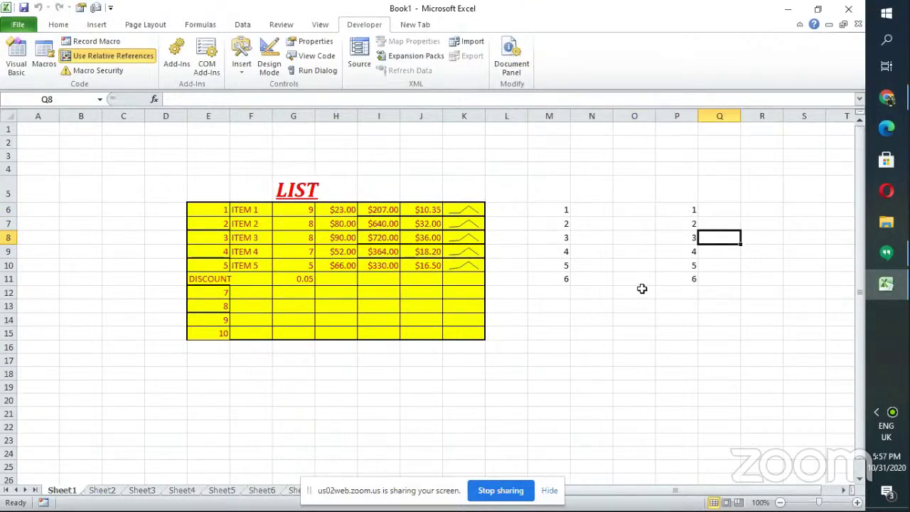
Step: Try to run Macro1 from cell B8
{"action": "left_click", "coordinate": [76, 233]}
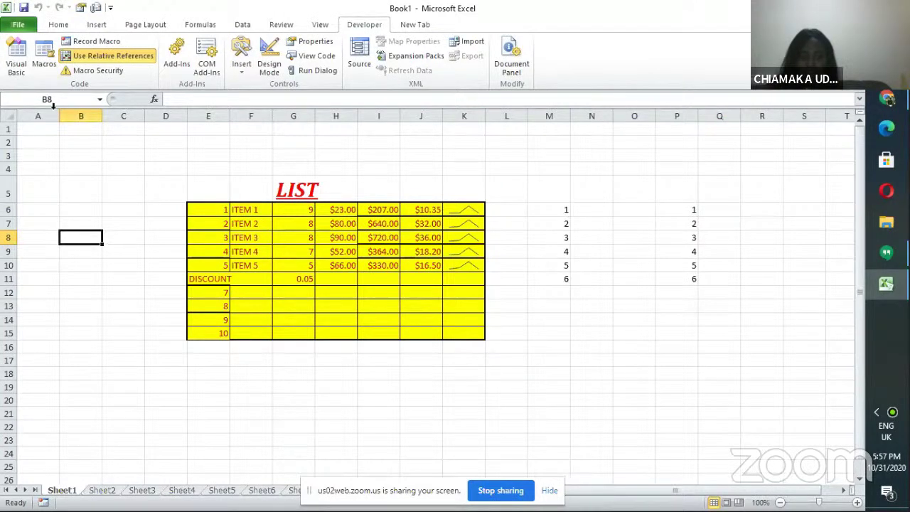
{"action": "left_click", "coordinate": [44, 59]}
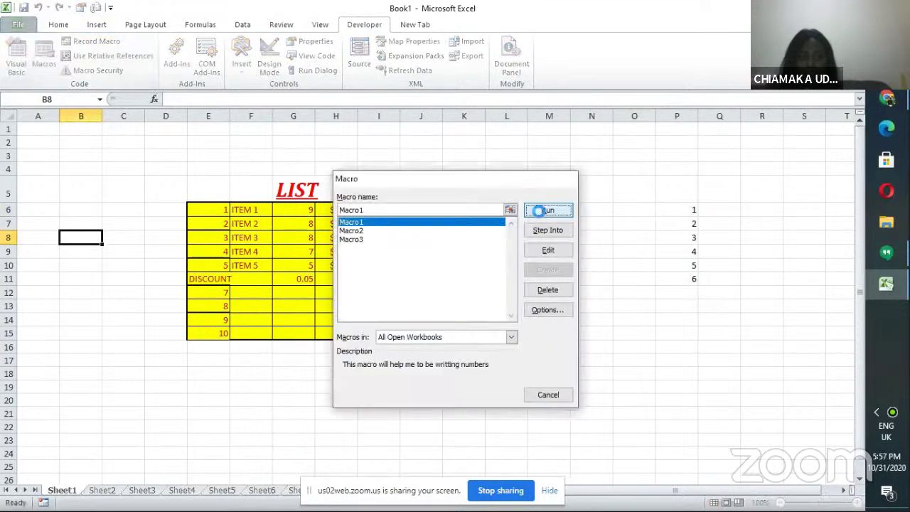
{"action": "left_click", "coordinate": [546, 210]}
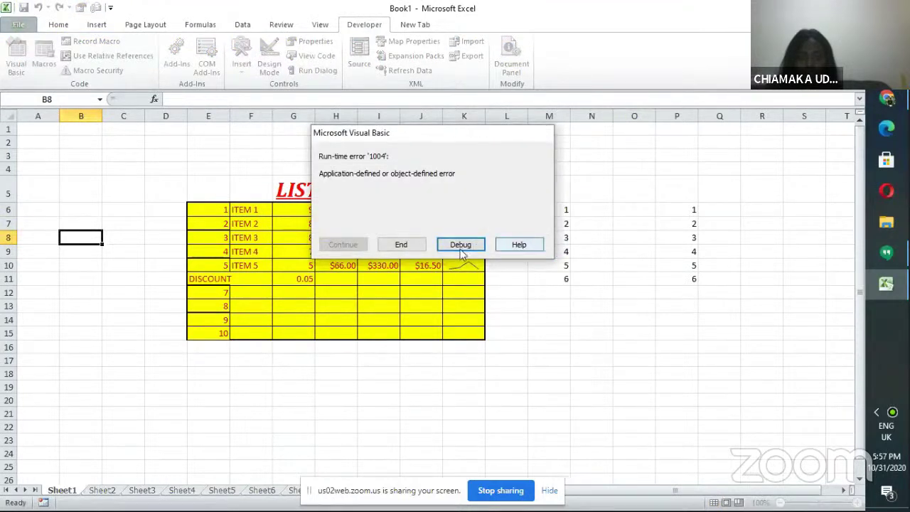
{"action": "left_click", "coordinate": [400, 247]}
Step: Run Macro3 again from cell O13 to place a second set of numbers below the first
{"action": "left_click", "coordinate": [607, 307]}
{"action": "left_click", "coordinate": [642, 302]}
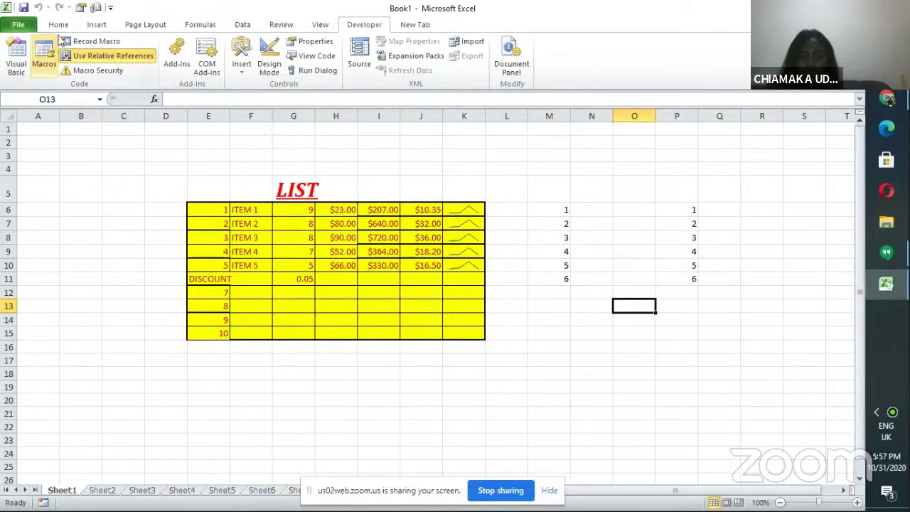
{"action": "left_click", "coordinate": [86, 41]}
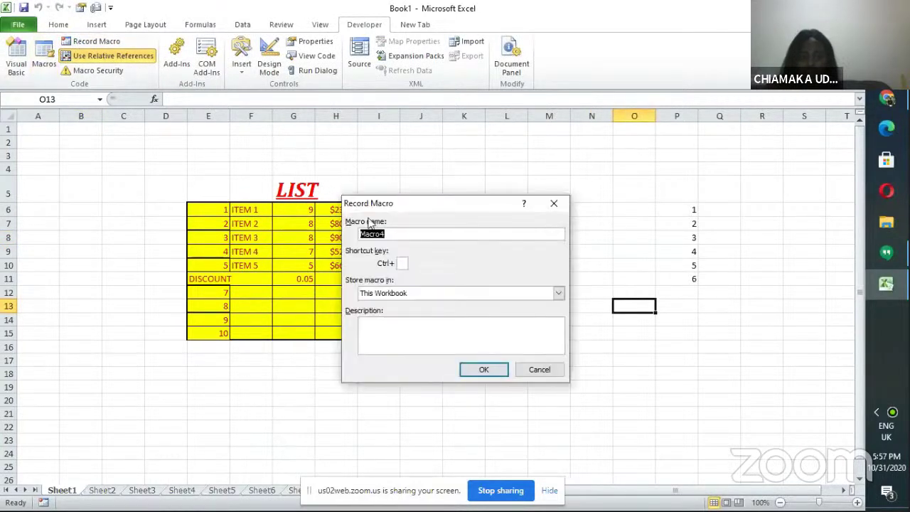
{"action": "left_click", "coordinate": [536, 369]}
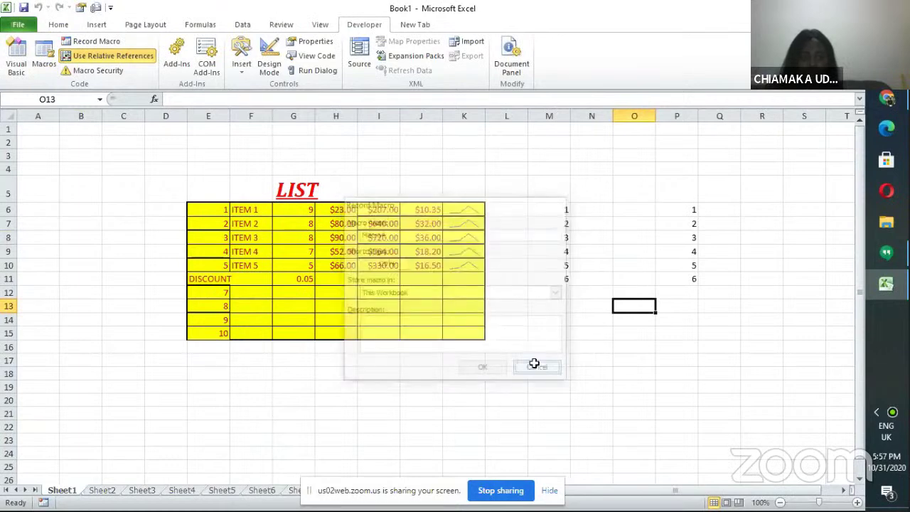
{"action": "left_click", "coordinate": [44, 44]}
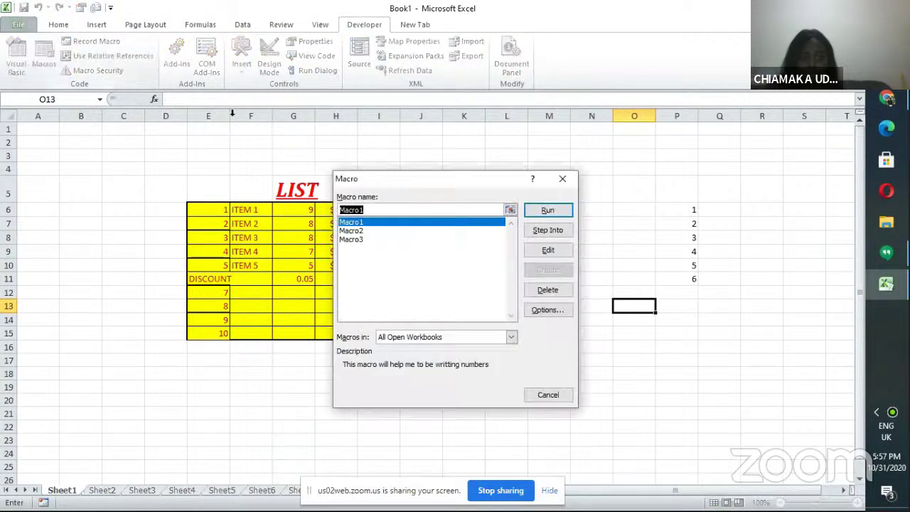
{"action": "left_click", "coordinate": [345, 241]}
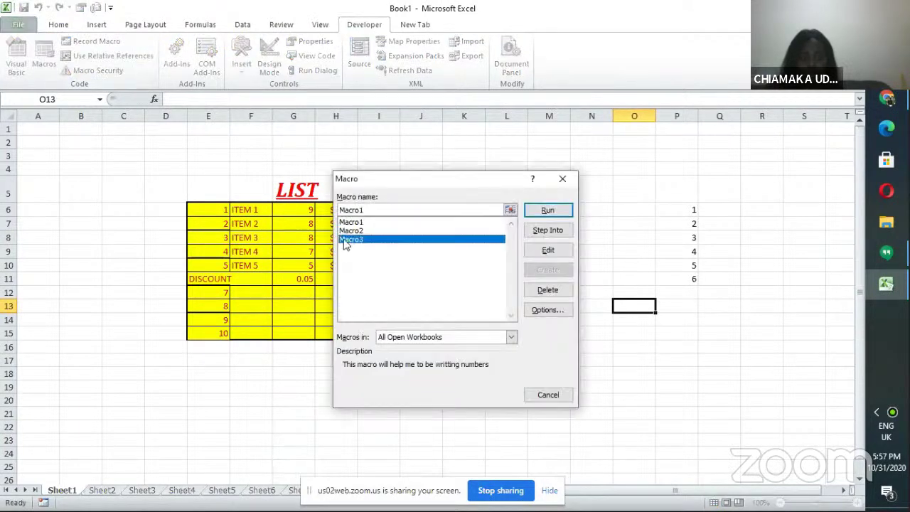
{"action": "left_click", "coordinate": [546, 211]}
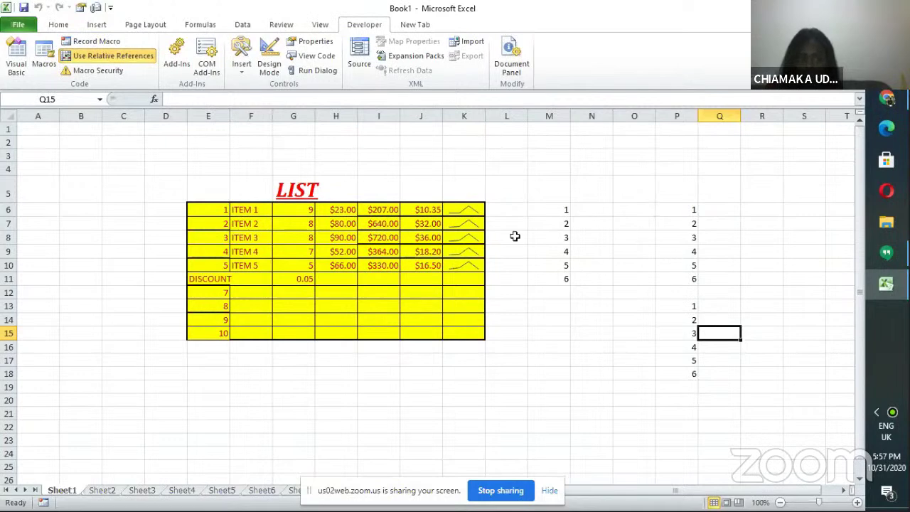
Step: Step into Macro1 to examine the recorded macro code in the Visual Basic editor, and return to the worksheet
{"action": "left_click", "coordinate": [98, 42]}
{"action": "left_click", "coordinate": [538, 369]}
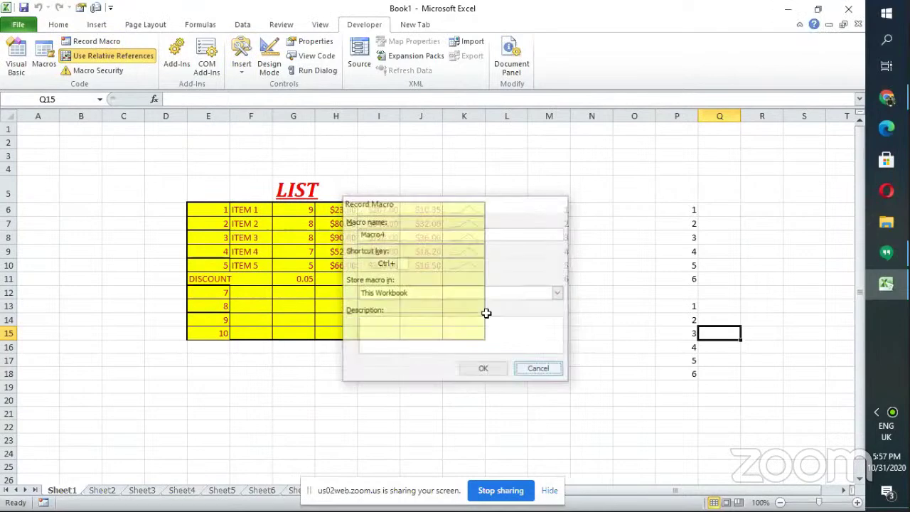
{"action": "left_click", "coordinate": [42, 54]}
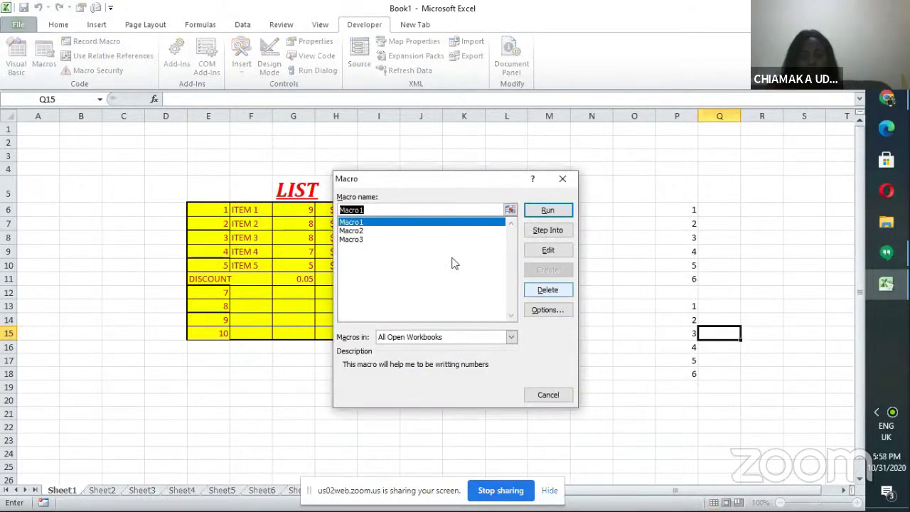
{"action": "left_click", "coordinate": [557, 234]}
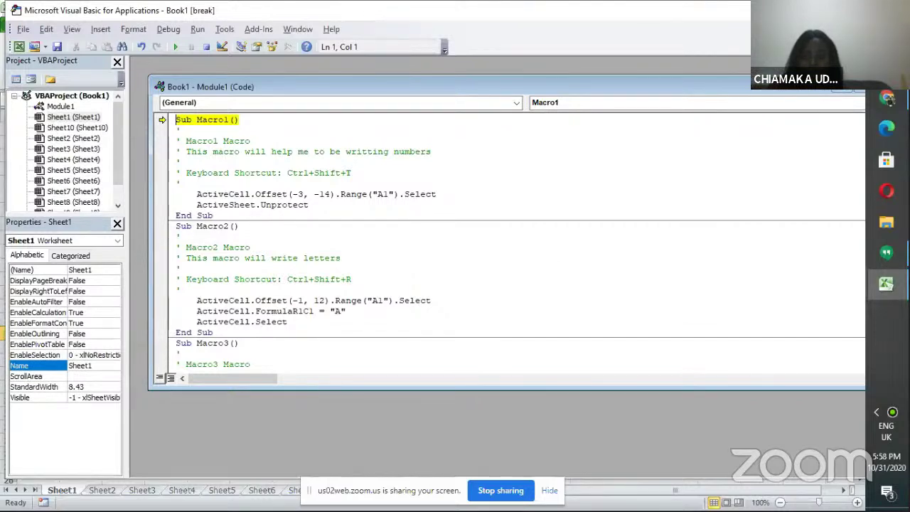
{"action": "key", "text": "alt+F11"}
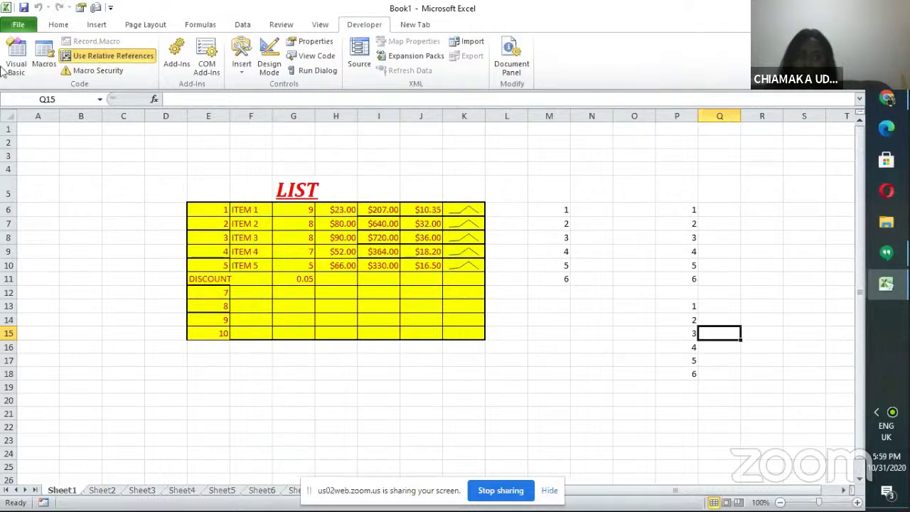
Step: Try to send the workbook by e-mail as a PDF
{"action": "left_click", "coordinate": [19, 27]}
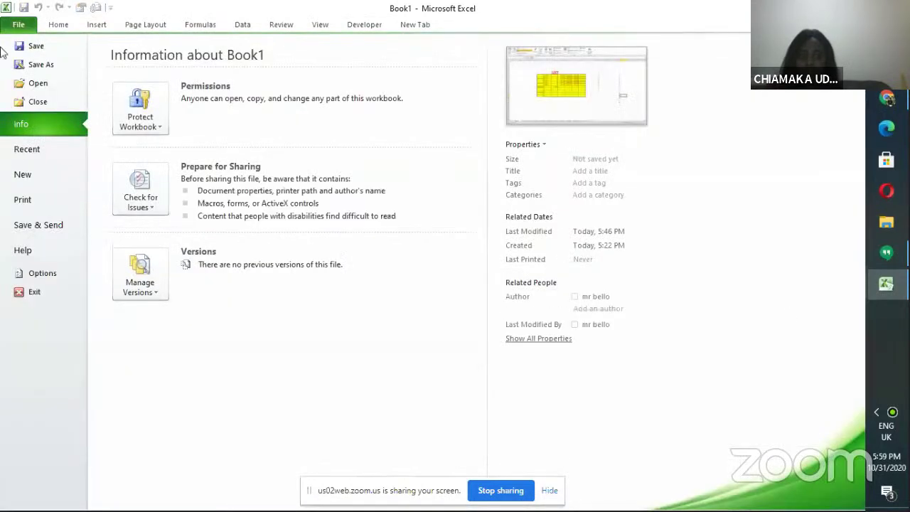
{"action": "left_click", "coordinate": [25, 229]}
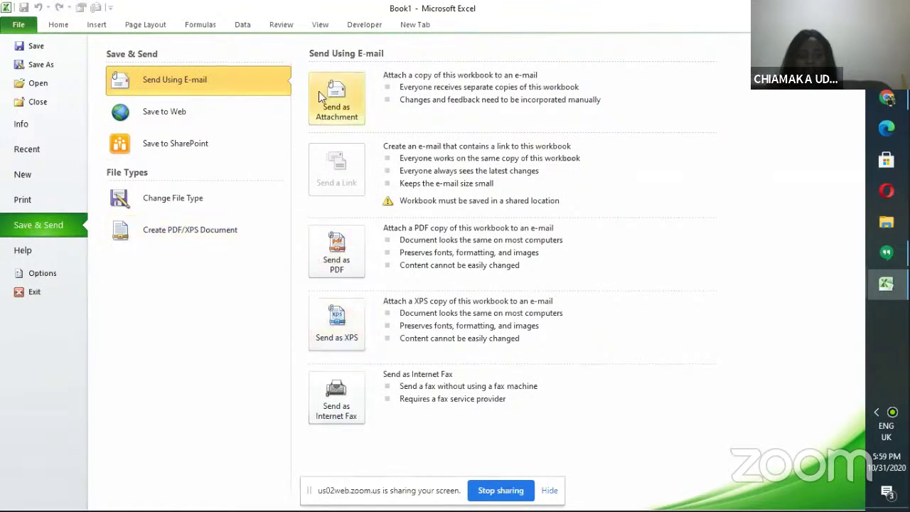
{"action": "left_click", "coordinate": [321, 259]}
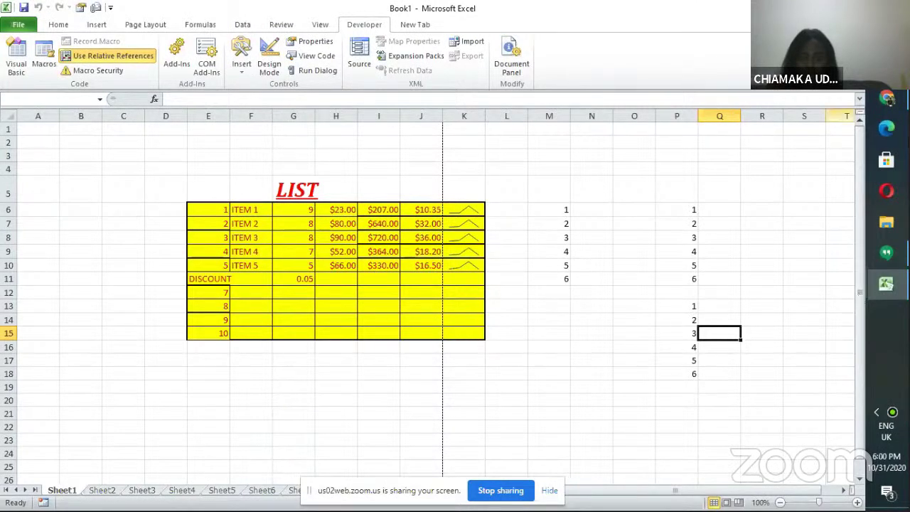
{"action": "left_click_drag", "start_coordinate": [859, 124], "coordinate": [851, 287]}
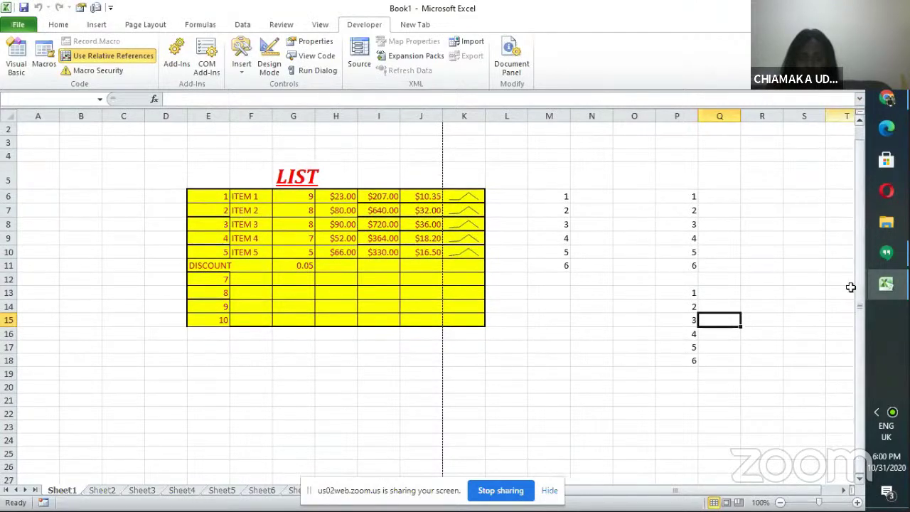
{"action": "left_click", "coordinate": [846, 490]}
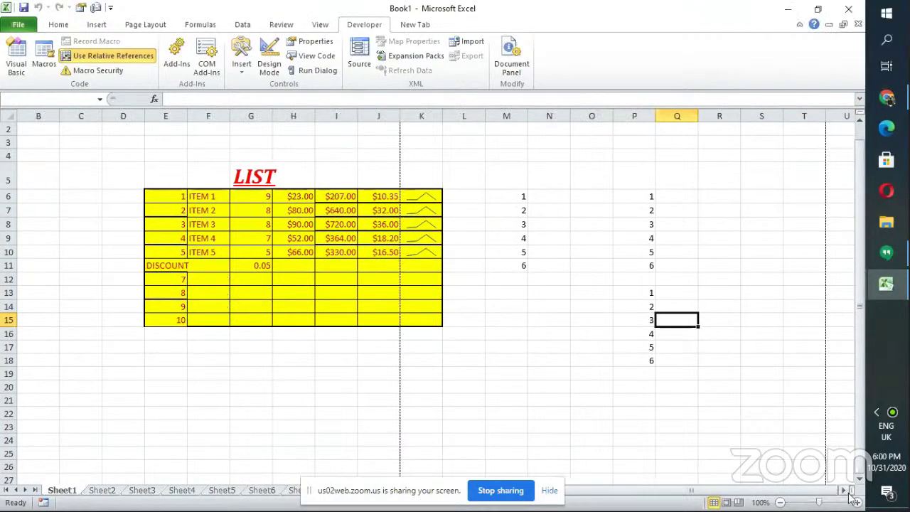
{"action": "left_click", "coordinate": [846, 490]}
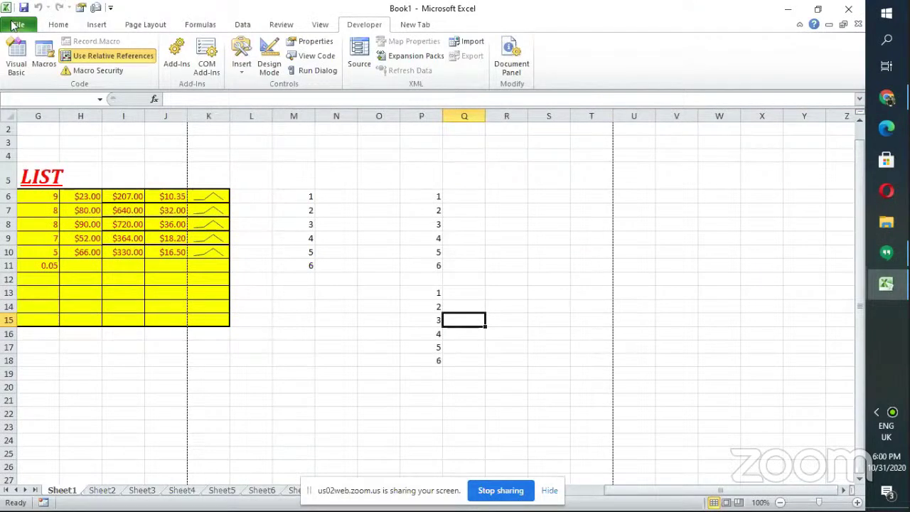
{"action": "left_click", "coordinate": [14, 25]}
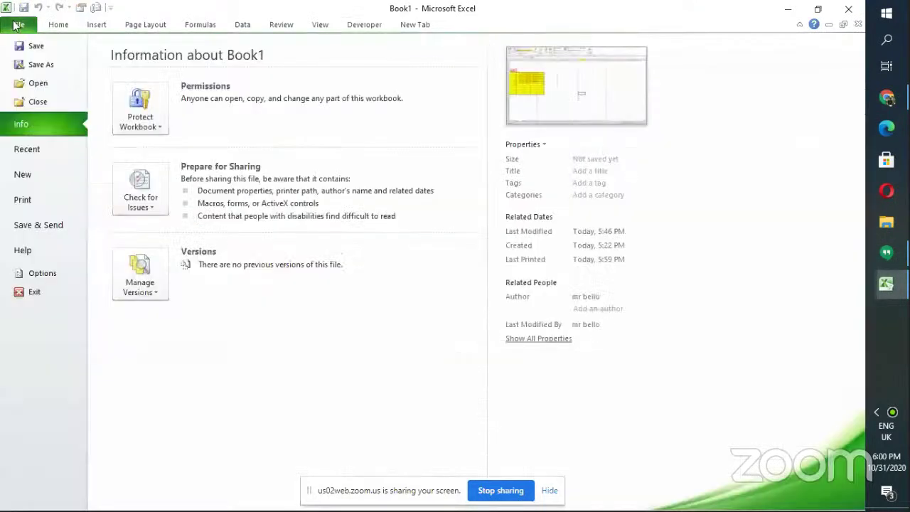
{"action": "left_click", "coordinate": [607, 95]}
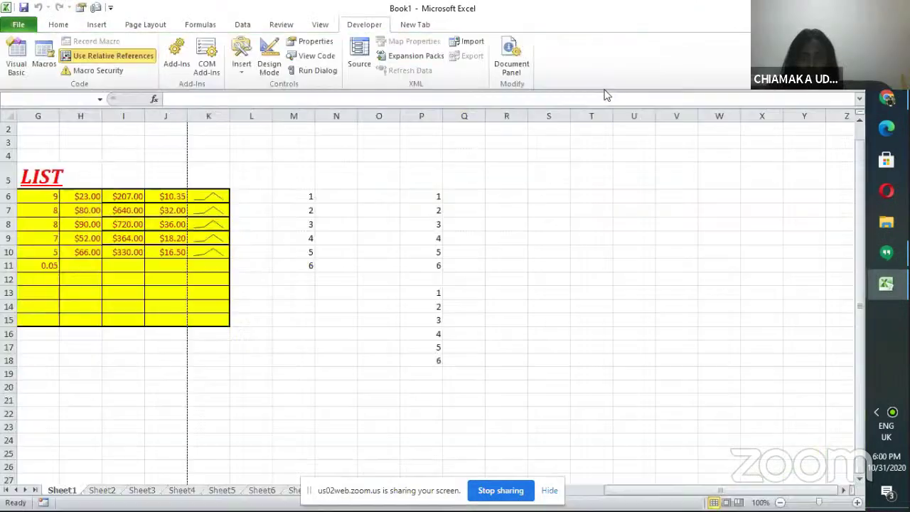
Step: Retry sending a PDF copy of the workbook by e-mail and dismiss the Outlook message
{"action": "left_click", "coordinate": [17, 25]}
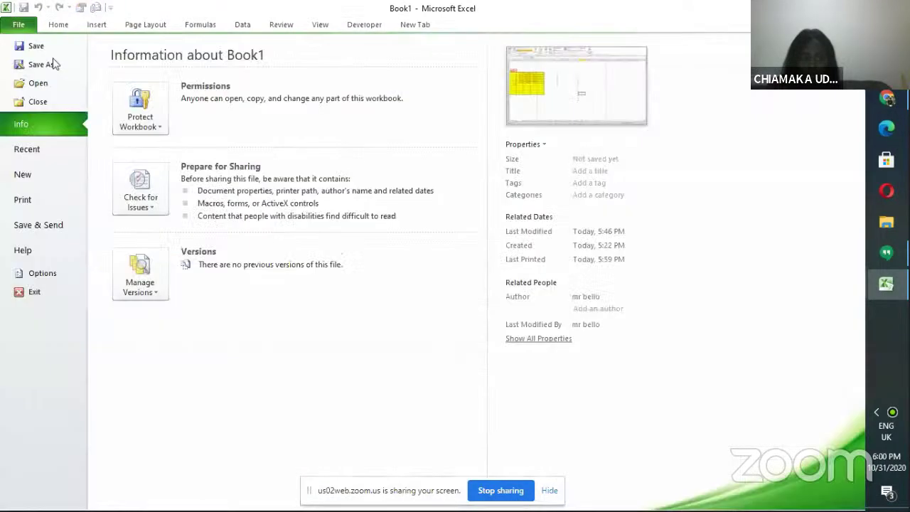
{"action": "left_click", "coordinate": [16, 226]}
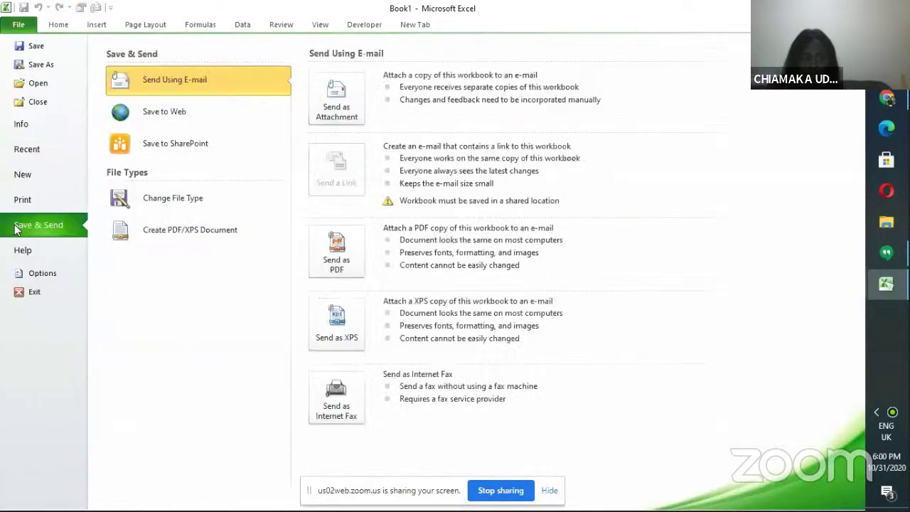
{"action": "left_click", "coordinate": [338, 263]}
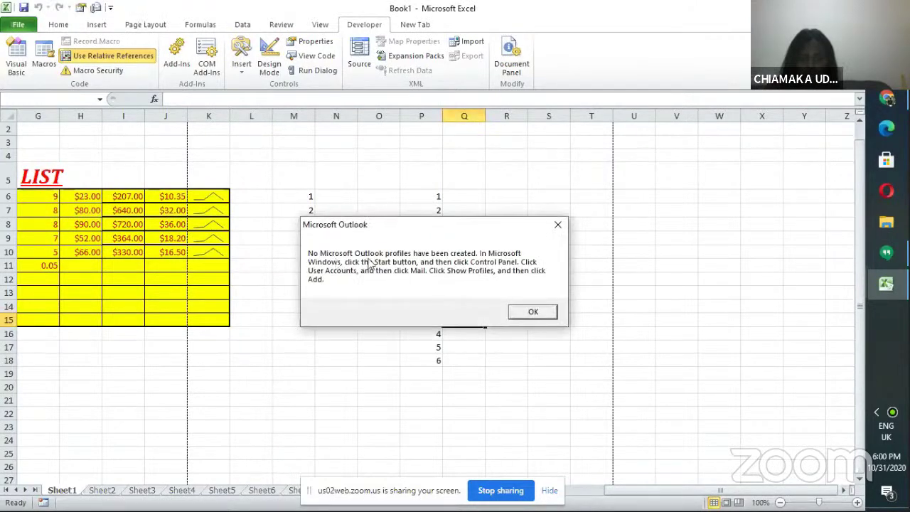
{"action": "left_click", "coordinate": [533, 313]}
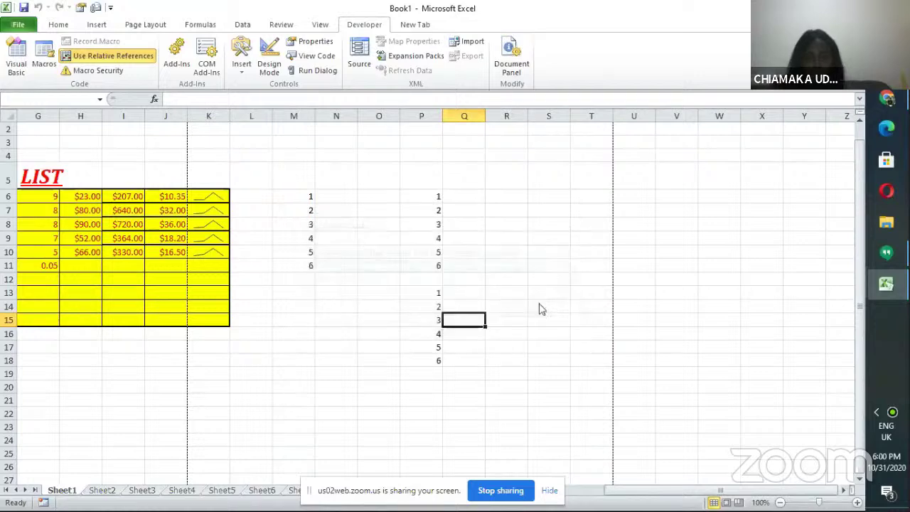
Step: Publish the workbook as a PDF named Book1 with standard optimization, accepting the suggested personal user folder as the location
{"action": "left_click", "coordinate": [20, 25]}
{"action": "left_click", "coordinate": [29, 224]}
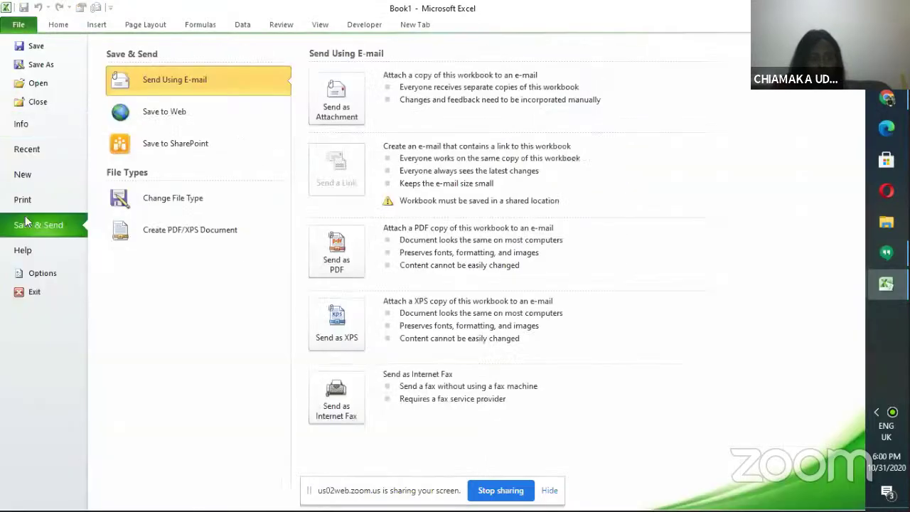
{"action": "left_click", "coordinate": [163, 234]}
{"action": "left_click", "coordinate": [342, 167]}
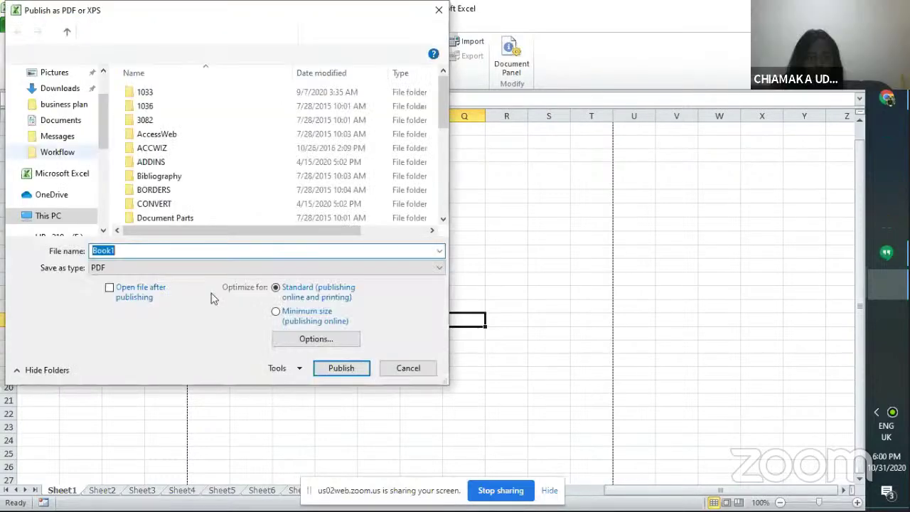
{"action": "left_click", "coordinate": [331, 369]}
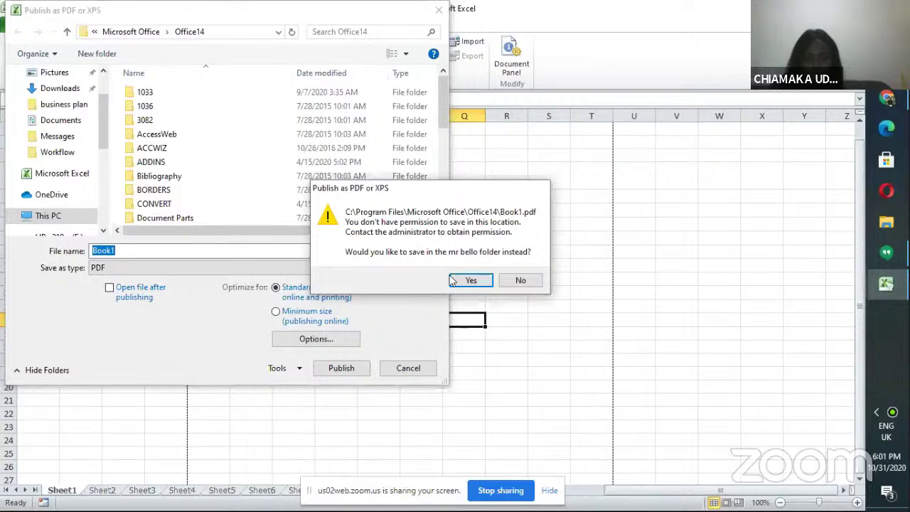
{"action": "left_click", "coordinate": [455, 281]}
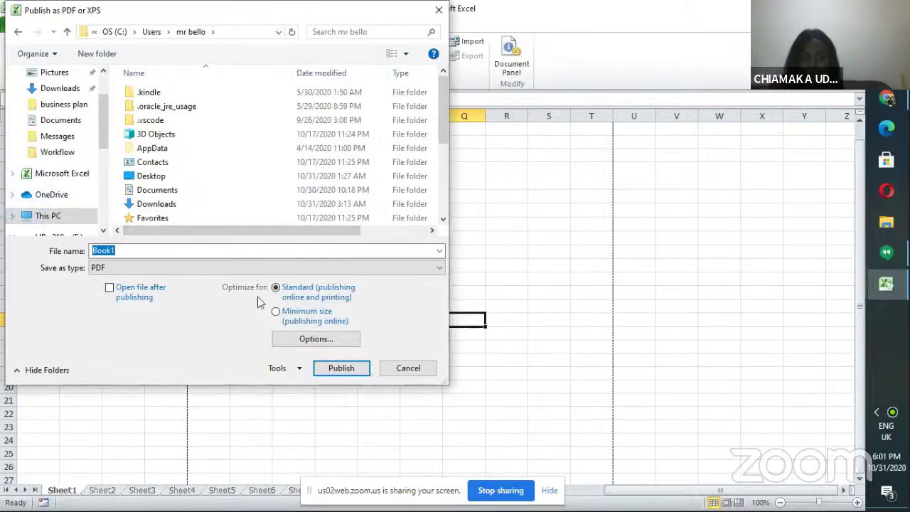
{"action": "left_click", "coordinate": [332, 368]}
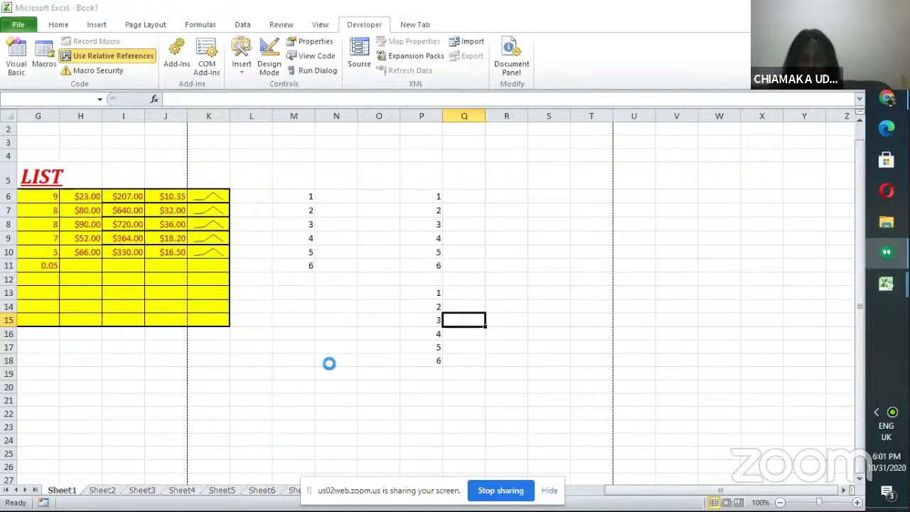
{"action": "mouse_move", "coordinate": [887, 254]}
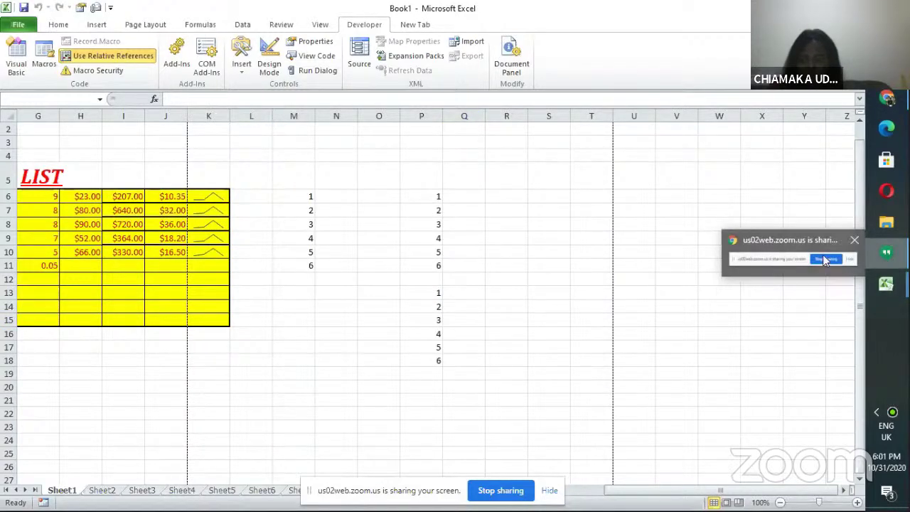
{"action": "mouse_move", "coordinate": [884, 284]}
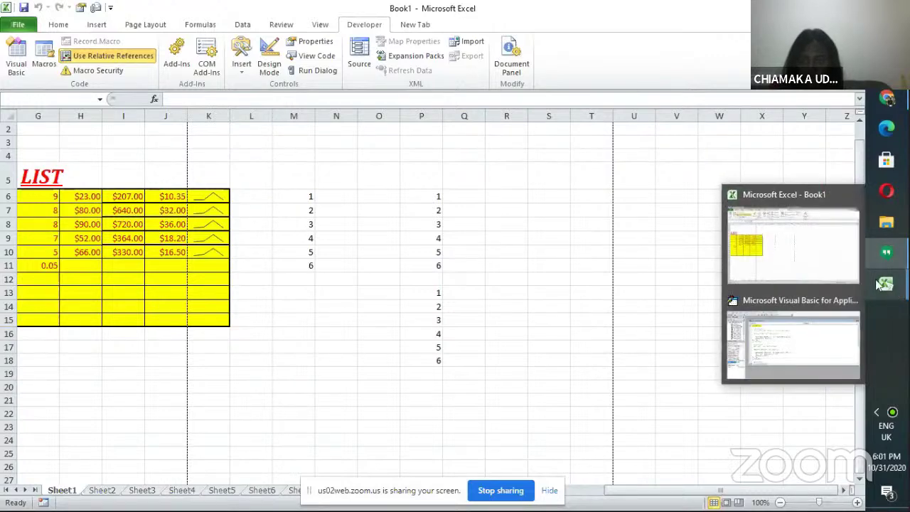
{"action": "left_click", "coordinate": [464, 320]}
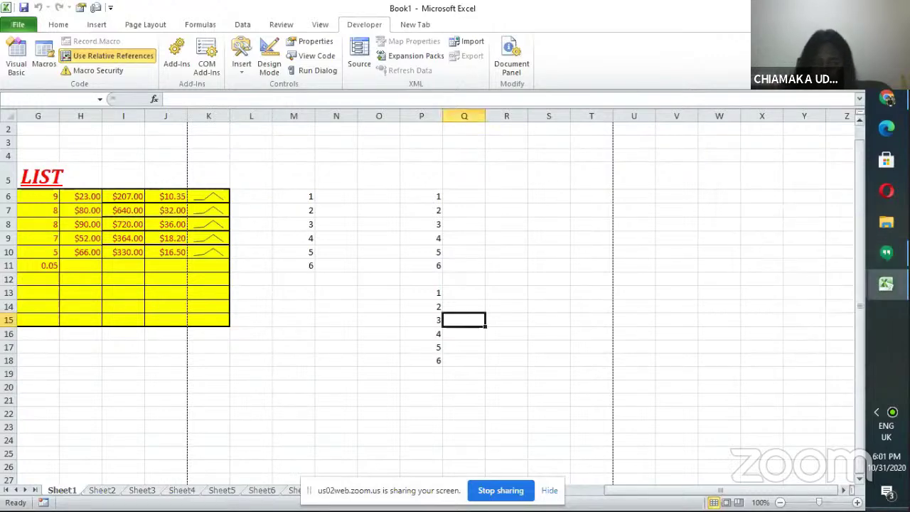
{"action": "left_click", "coordinate": [846, 491]}
{"action": "double_click", "coordinate": [846, 491]}
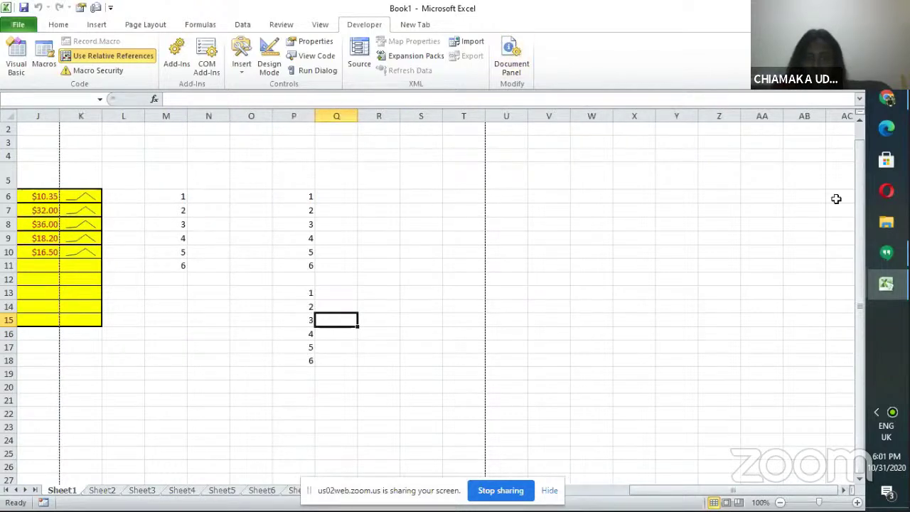
{"action": "left_click_drag", "start_coordinate": [859, 226], "coordinate": [864, 171]}
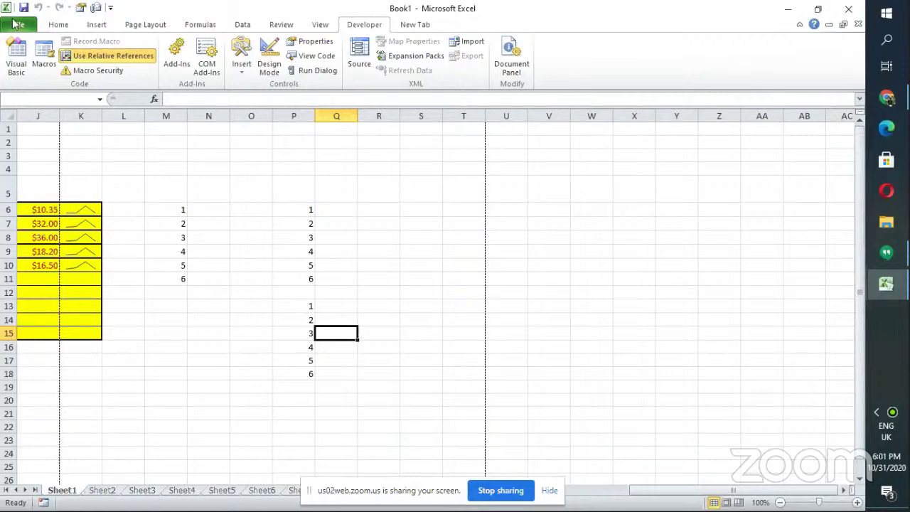
{"action": "left_click", "coordinate": [54, 29]}
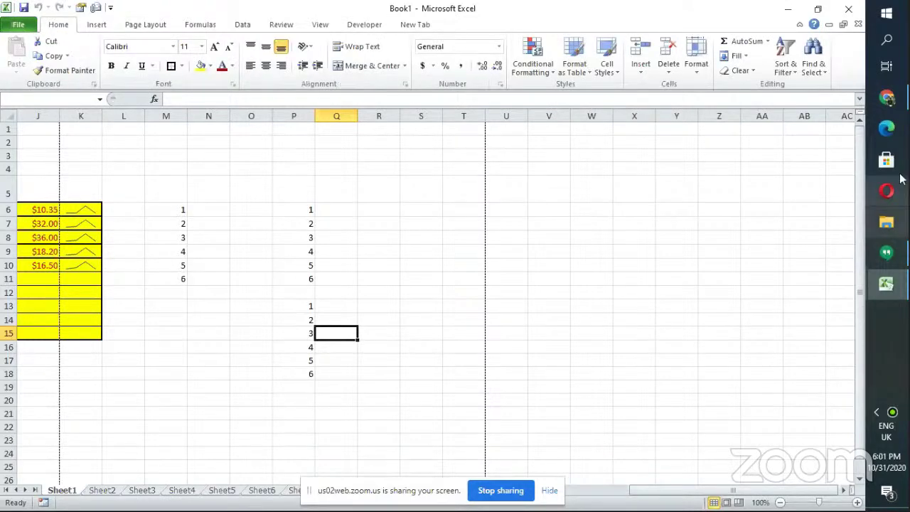
Step: Publish the workbook as a PDF named Book1 with standard optimization, browsing OneDrive and This PC for the location
{"action": "left_click", "coordinate": [20, 25]}
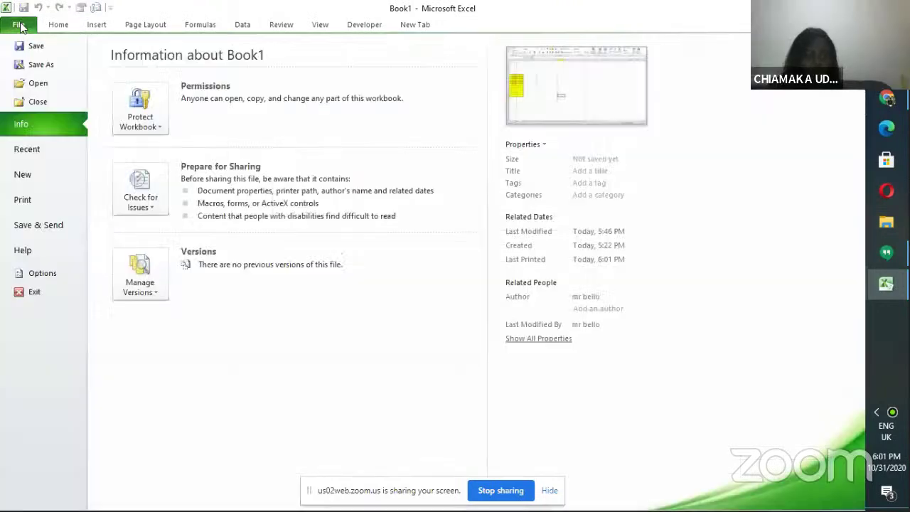
{"action": "left_click", "coordinate": [39, 225]}
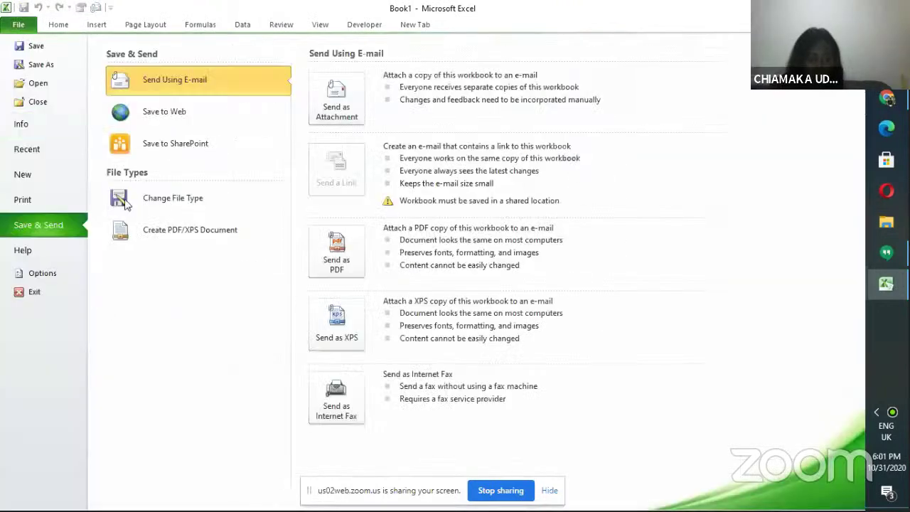
{"action": "left_click", "coordinate": [235, 231]}
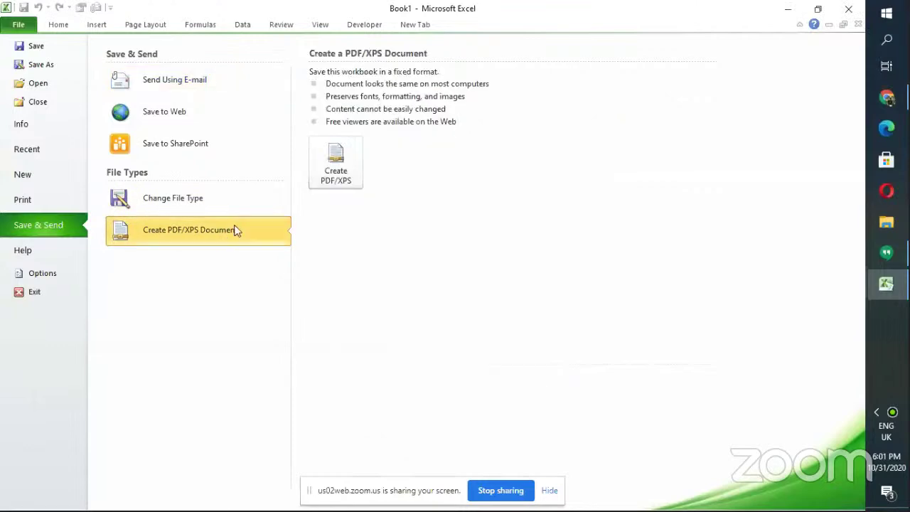
{"action": "left_click", "coordinate": [337, 167]}
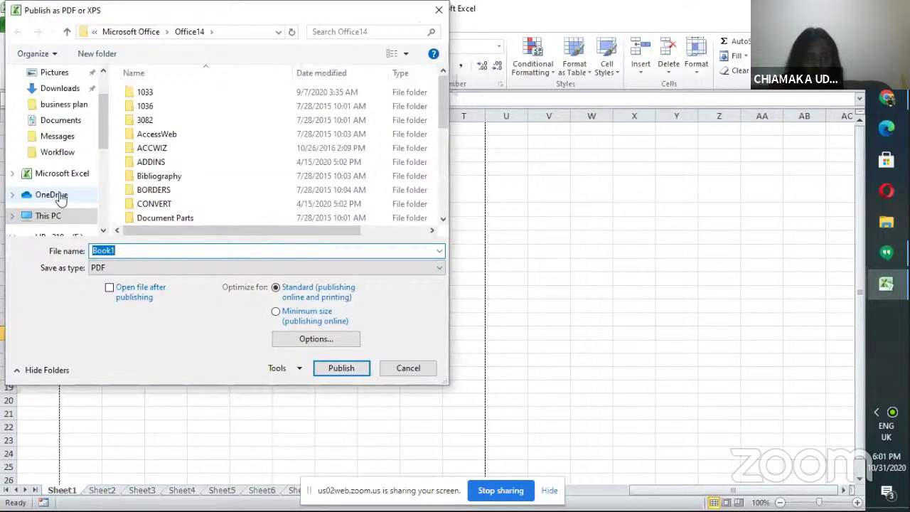
{"action": "left_click", "coordinate": [51, 195]}
{"action": "left_click", "coordinate": [49, 216]}
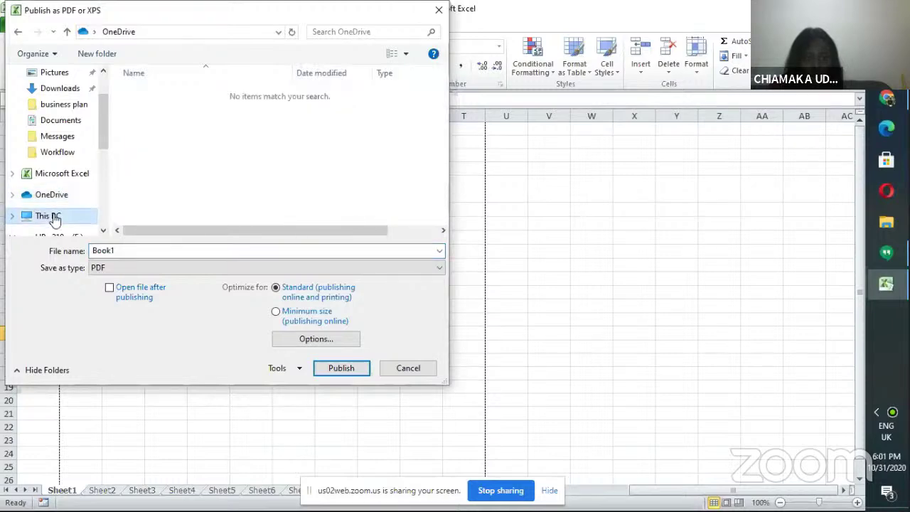
{"action": "left_click", "coordinate": [338, 369]}
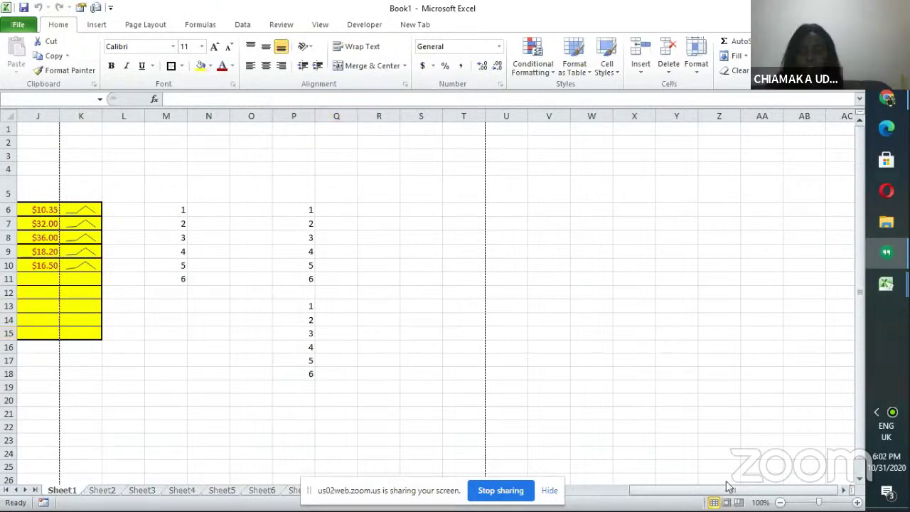
Step: Close the Visual Basic editor window and agree to stop the debugger
{"action": "left_click_drag", "start_coordinate": [727, 487], "coordinate": [618, 488]}
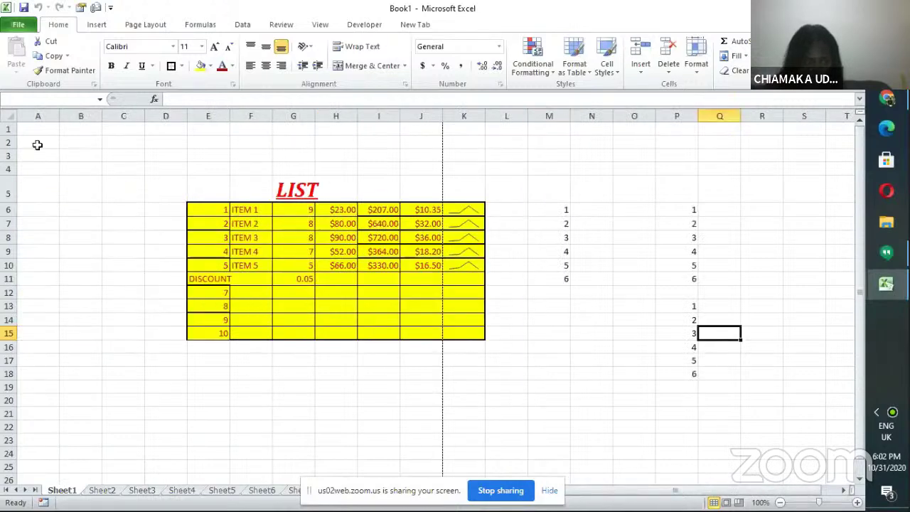
{"action": "scroll", "coordinate": [104, 200], "scroll_direction": "down", "scroll_amount": 1}
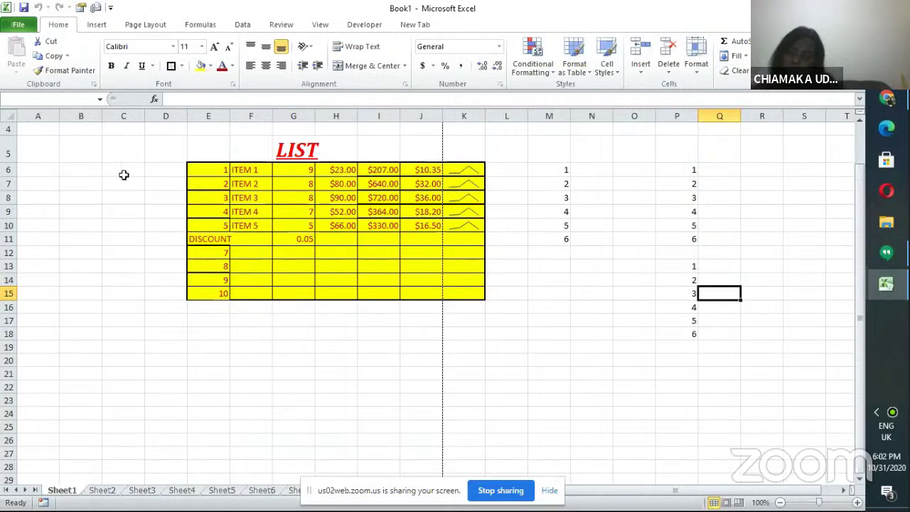
{"action": "left_click_drag", "start_coordinate": [859, 234], "coordinate": [857, 185]}
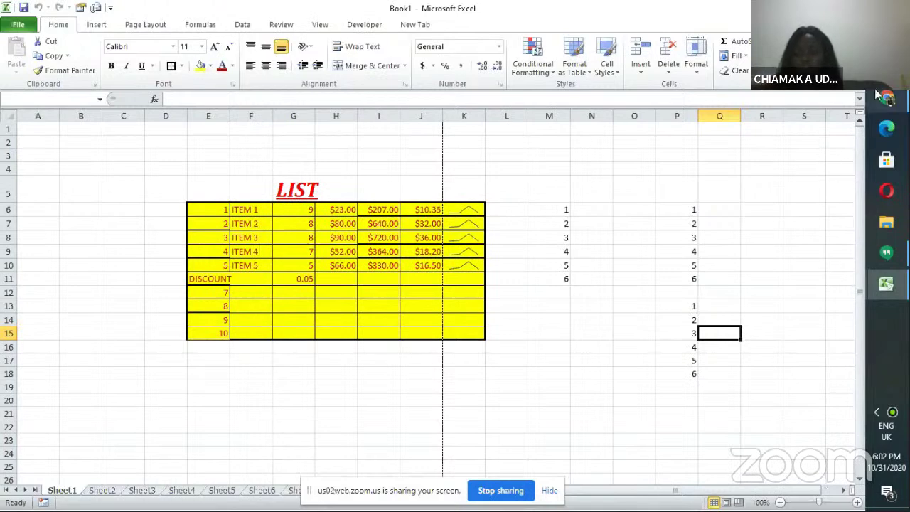
{"action": "mouse_move", "coordinate": [883, 284]}
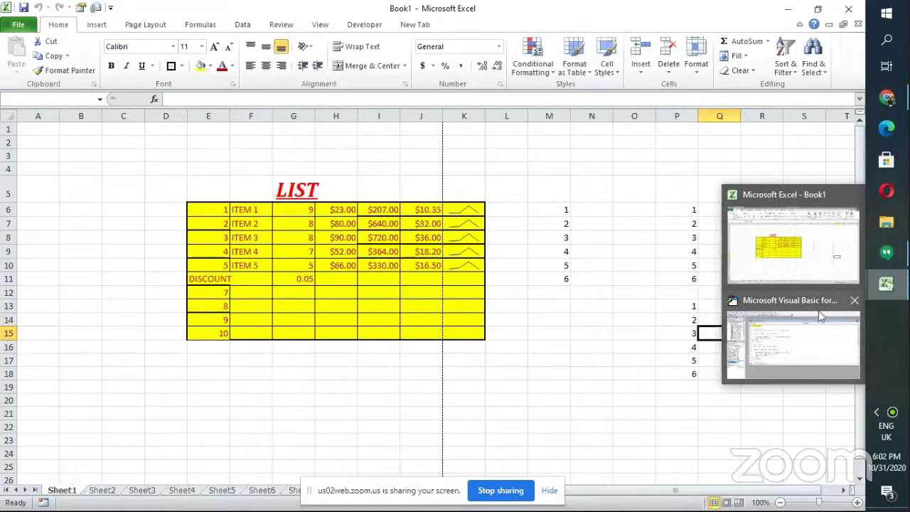
{"action": "mouse_move", "coordinate": [855, 302]}
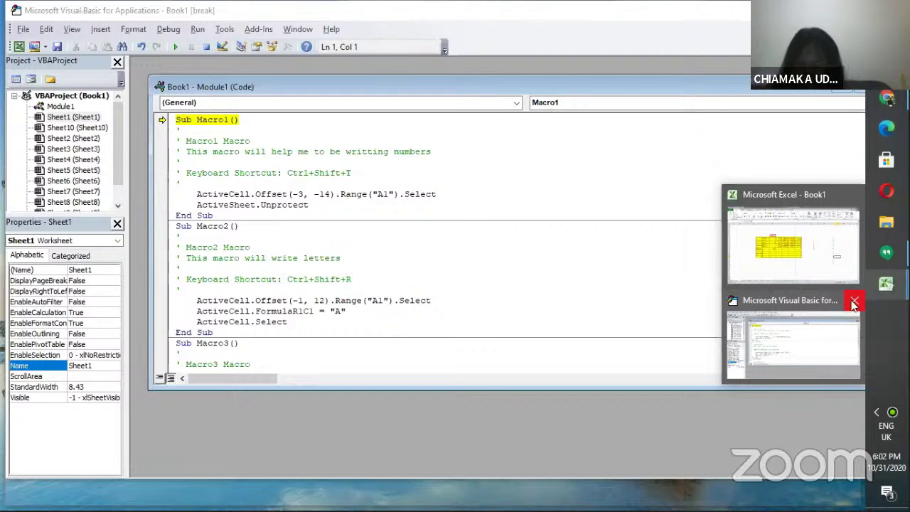
{"action": "left_click", "coordinate": [854, 303]}
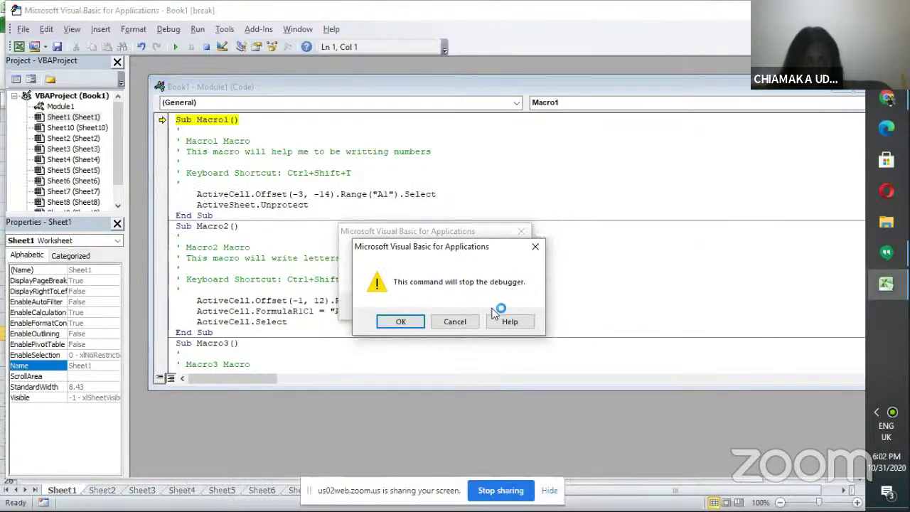
{"action": "left_click", "coordinate": [402, 324]}
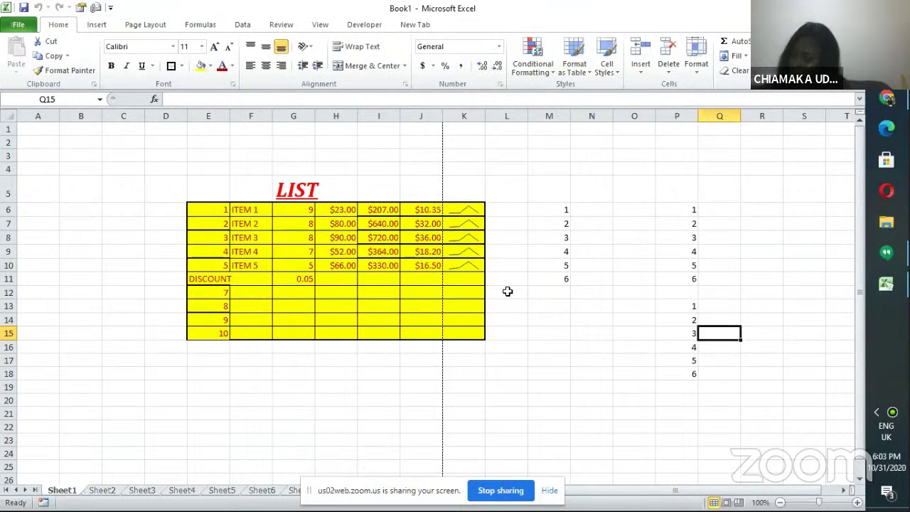
Step: Try to publish the workbook as PDF Book1 in the suggested personal user folder, replacing the existing file, and dismiss the message
{"action": "left_click", "coordinate": [20, 25]}
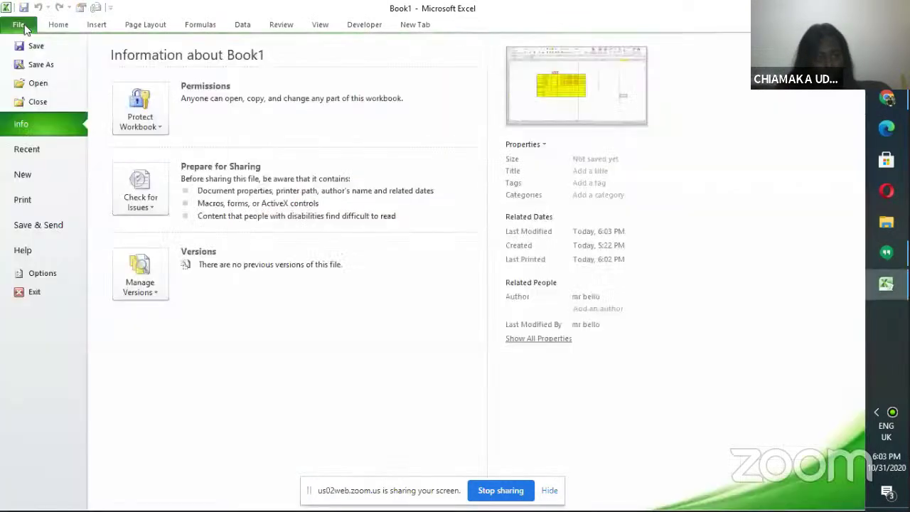
{"action": "left_click", "coordinate": [44, 224]}
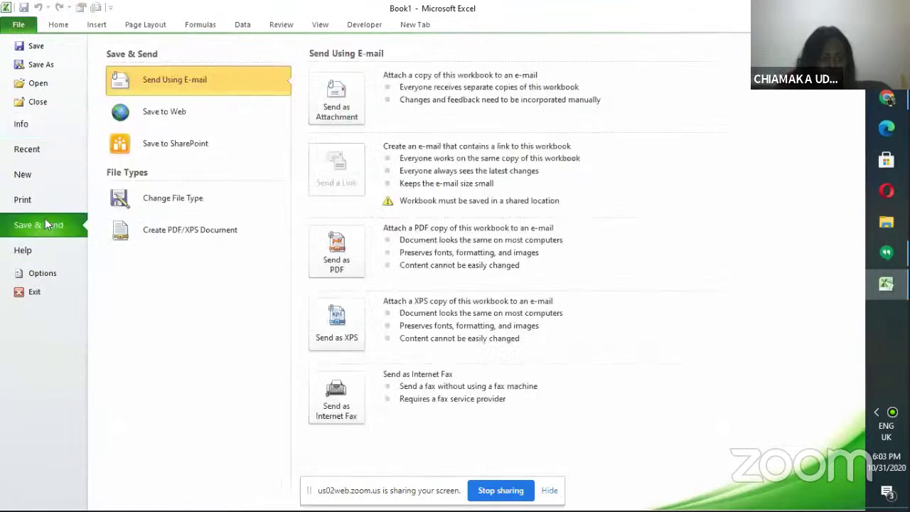
{"action": "left_click", "coordinate": [145, 225]}
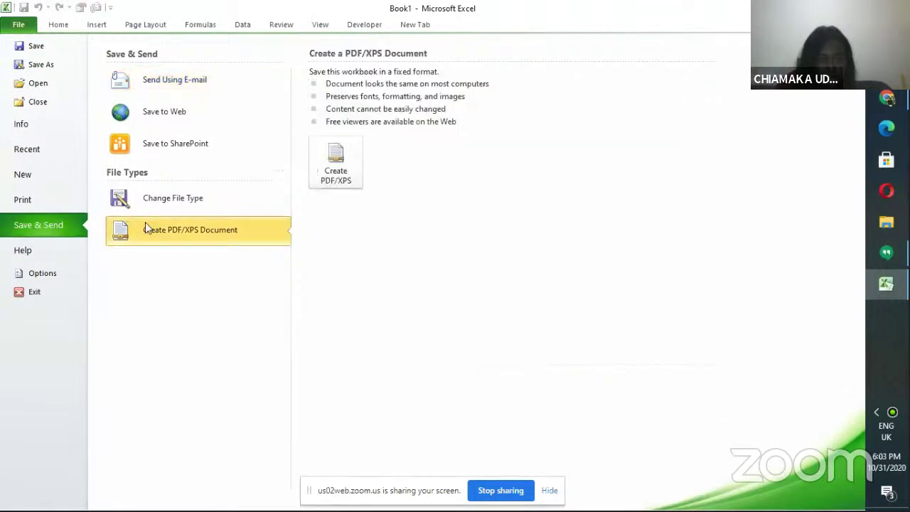
{"action": "left_click", "coordinate": [343, 165]}
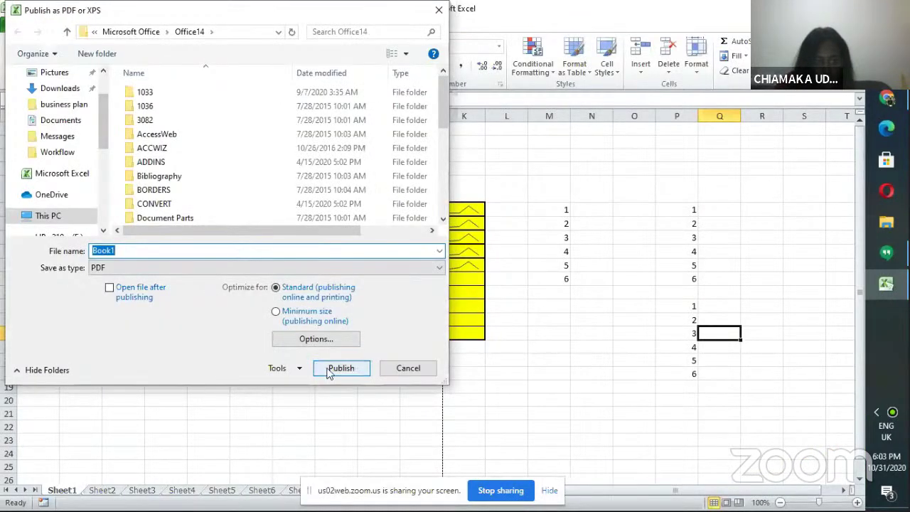
{"action": "left_click", "coordinate": [332, 372]}
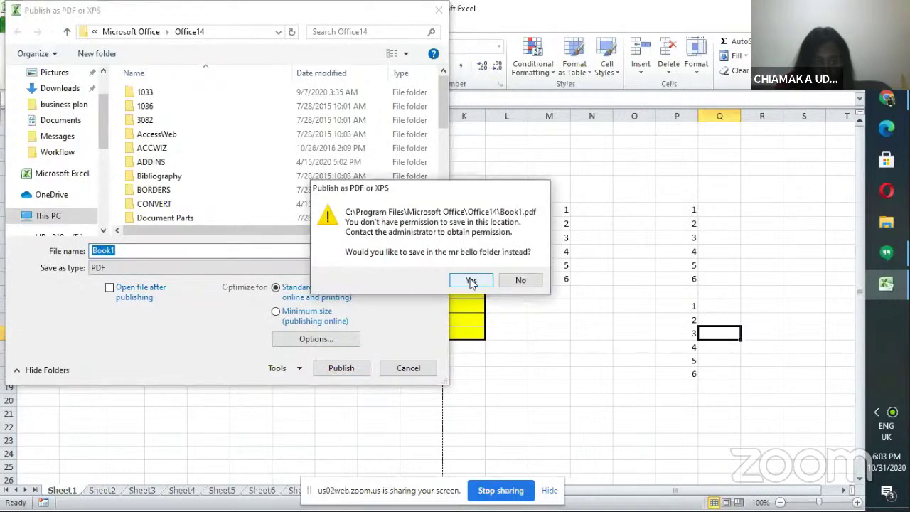
{"action": "left_click", "coordinate": [471, 280]}
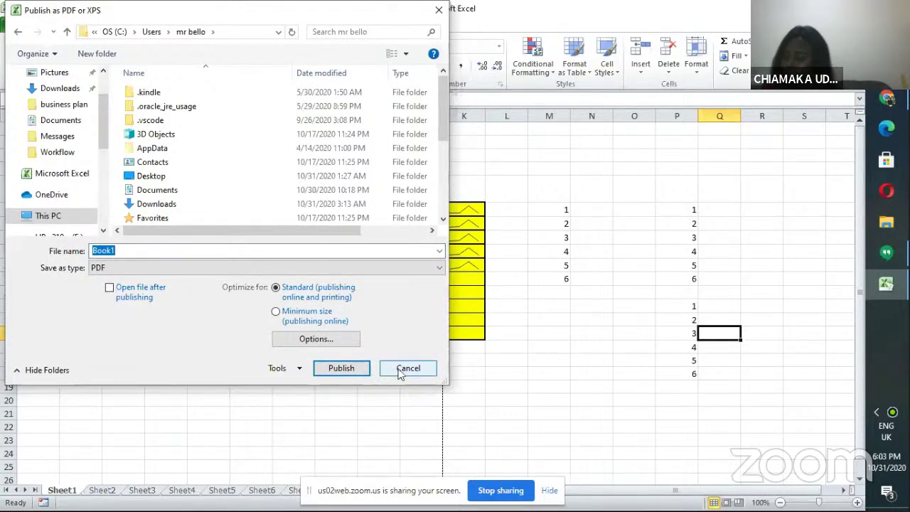
{"action": "left_click", "coordinate": [346, 370]}
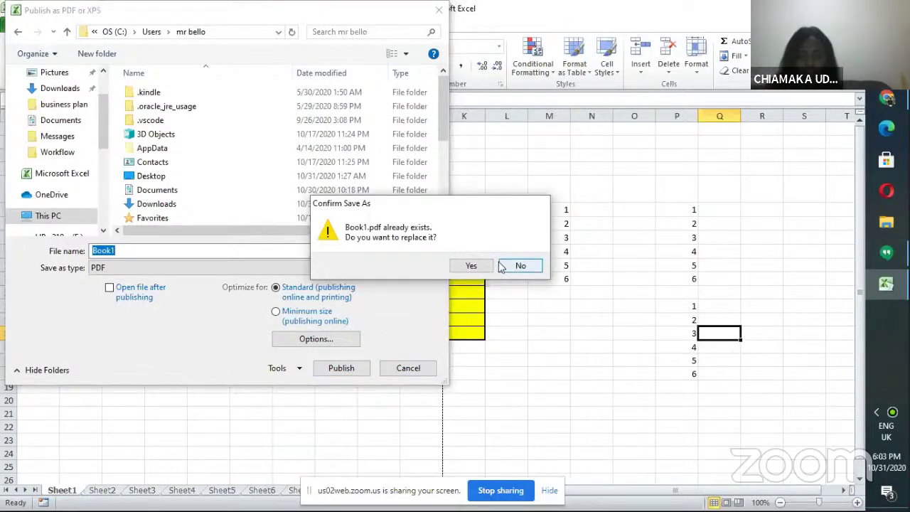
{"action": "left_click", "coordinate": [471, 266]}
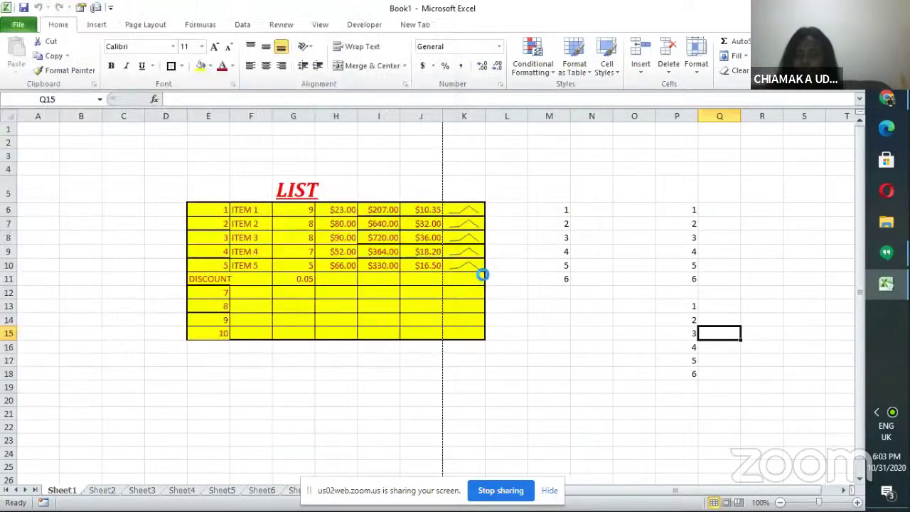
{"action": "mouse_move", "coordinate": [887, 287]}
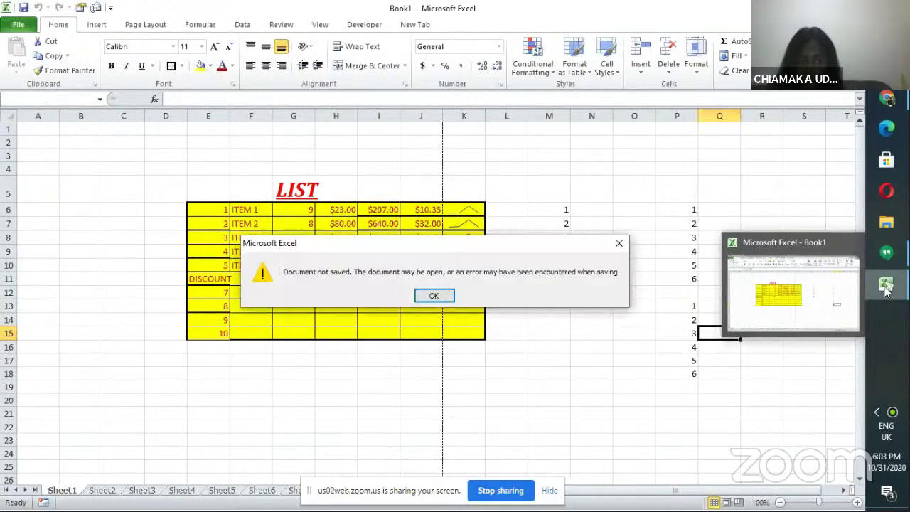
{"action": "left_click", "coordinate": [431, 295]}
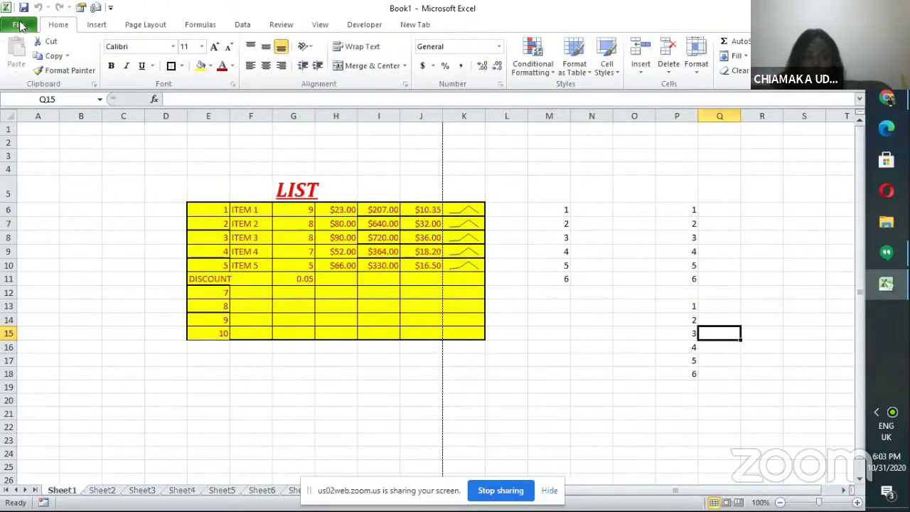
Step: Examine the print preview with its print range and scaling options, and return to the worksheet
{"action": "left_click", "coordinate": [19, 26]}
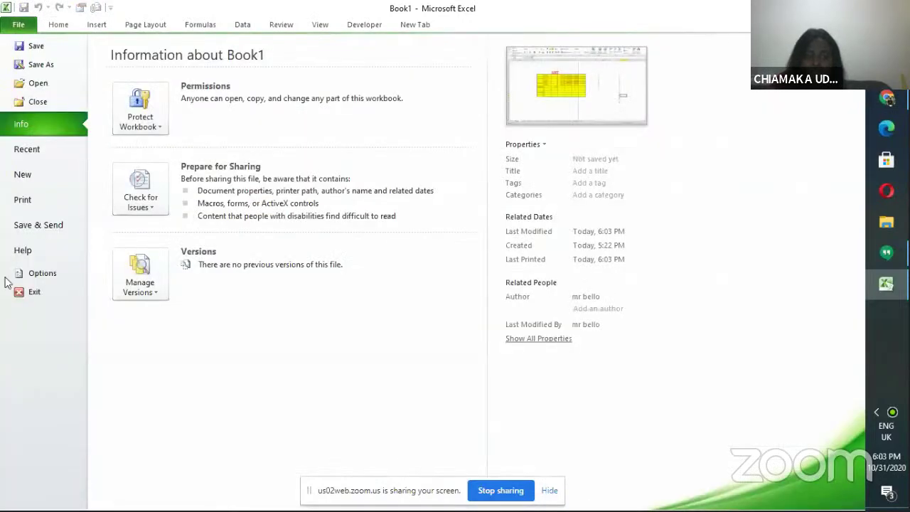
{"action": "left_click", "coordinate": [21, 204]}
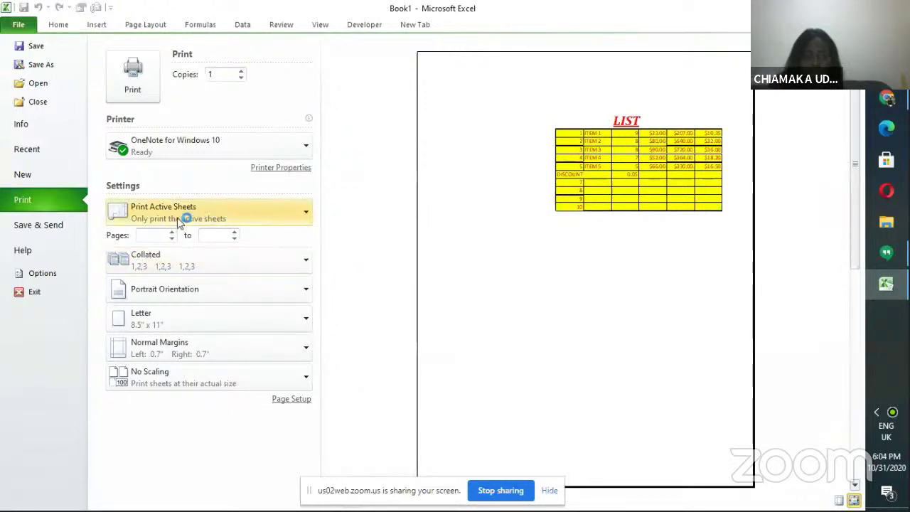
{"action": "left_click", "coordinate": [306, 211]}
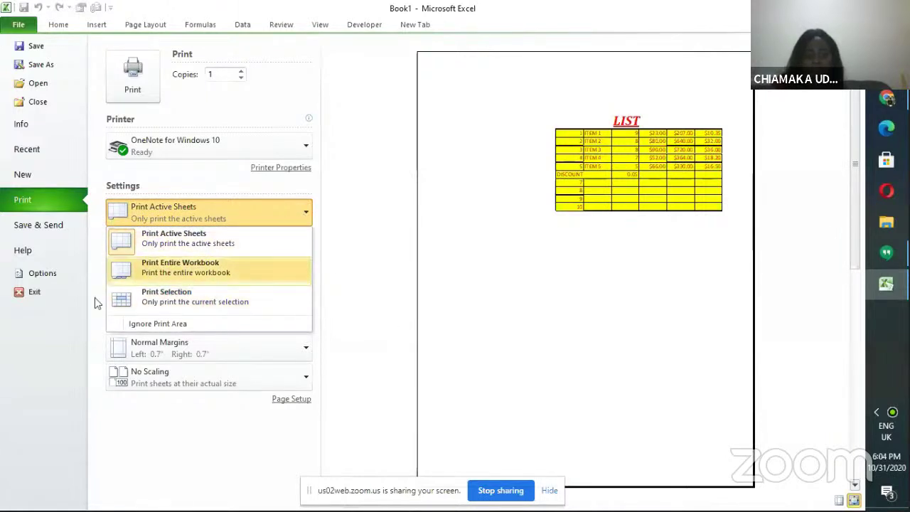
{"action": "left_click", "coordinate": [239, 381]}
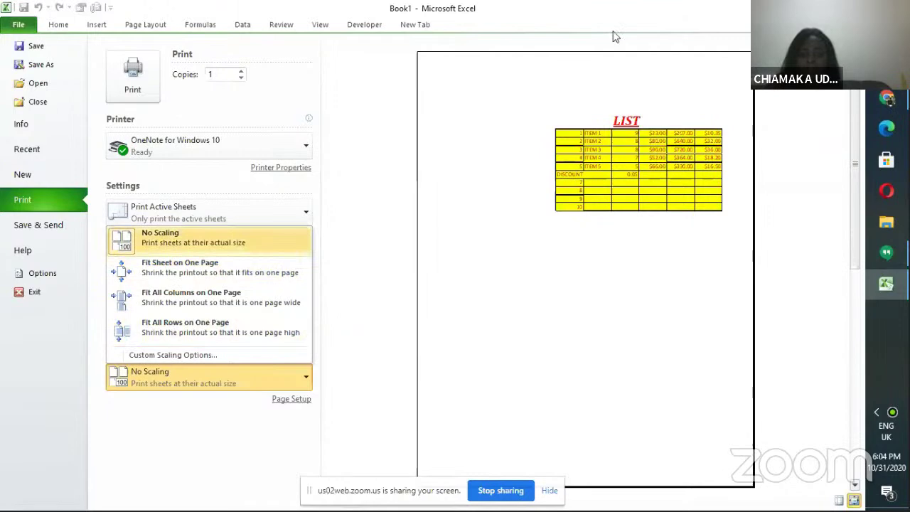
{"action": "left_click", "coordinate": [21, 25]}
Step: Select the whole of Sheet1 and enlarge all row heights and column widths uniformly
{"action": "left_click", "coordinate": [156, 141]}
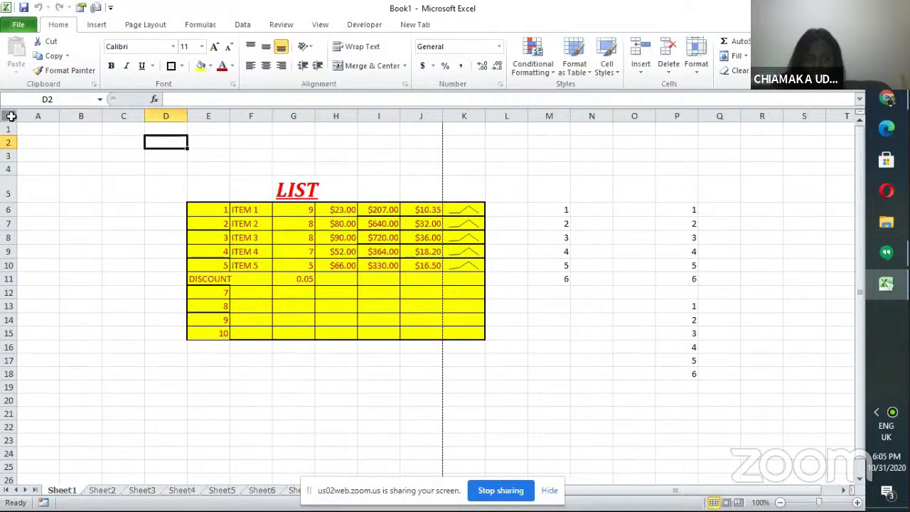
{"action": "left_click", "coordinate": [11, 116]}
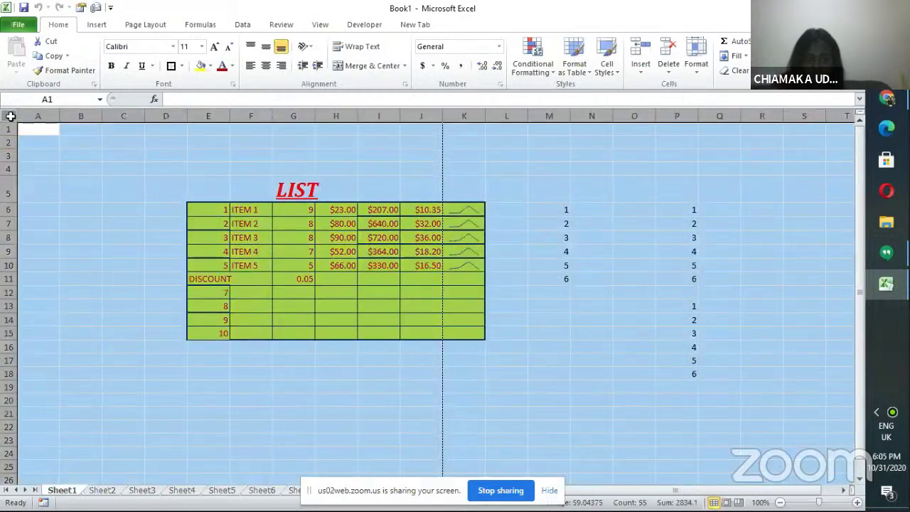
{"action": "left_click_drag", "start_coordinate": [15, 161], "coordinate": [14, 186]}
{"action": "left_click_drag", "start_coordinate": [146, 115], "coordinate": [175, 122]}
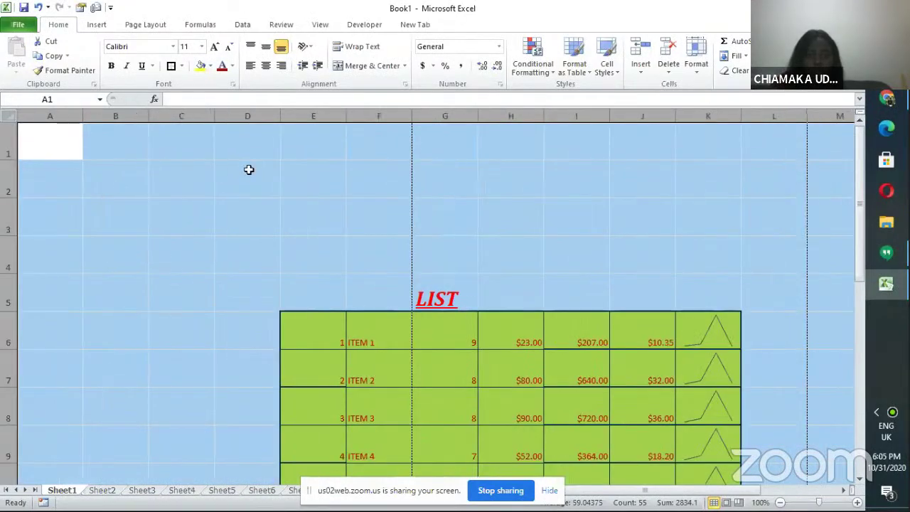
{"action": "left_click", "coordinate": [249, 169]}
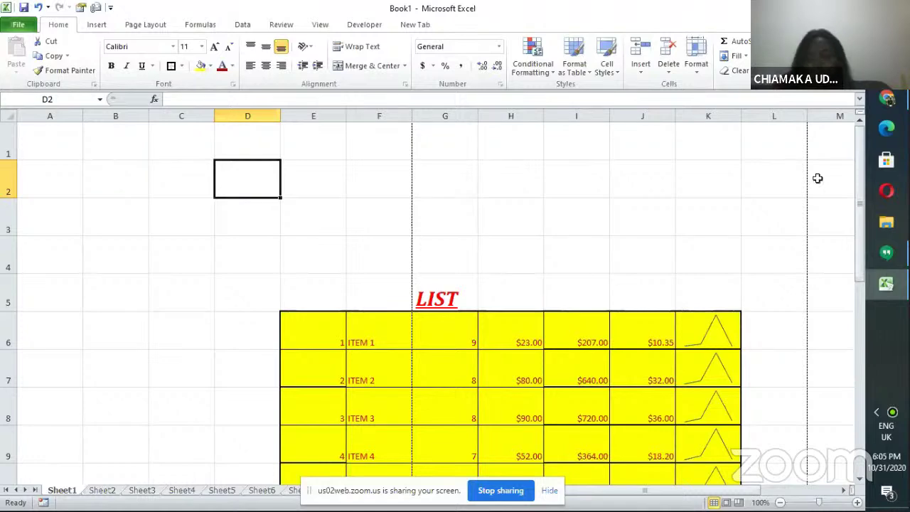
Step: Stop sharing the screen with the online meeting
{"action": "left_click_drag", "start_coordinate": [861, 165], "coordinate": [839, 125]}
{"action": "left_click", "coordinate": [692, 175]}
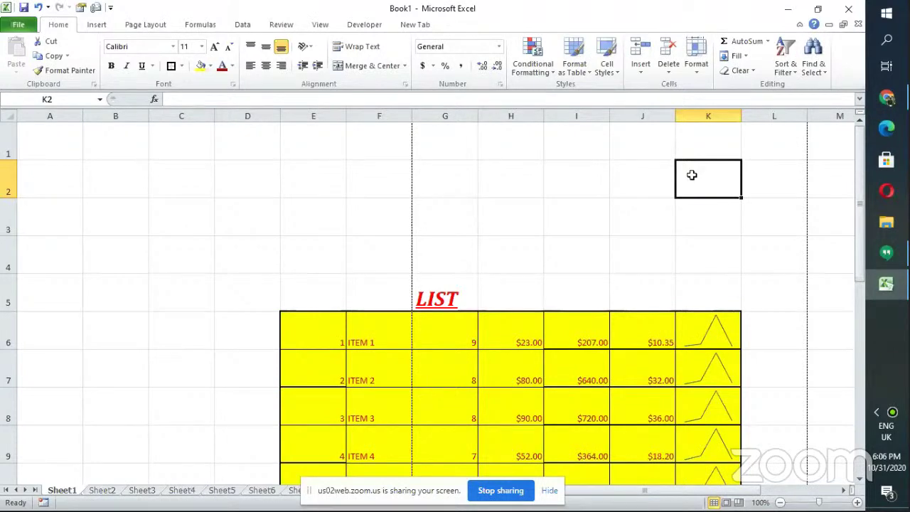
{"action": "left_click", "coordinate": [490, 491]}
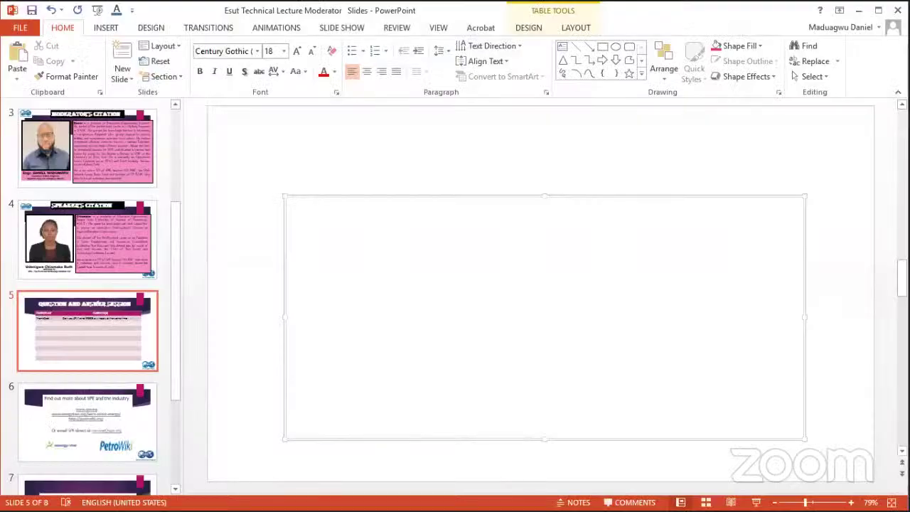
Step: Go back to the Speaker's Citation slide in the PowerPoint presentation
{"action": "scroll", "coordinate": [713, 440], "scroll_direction": "up", "scroll_amount": 2}
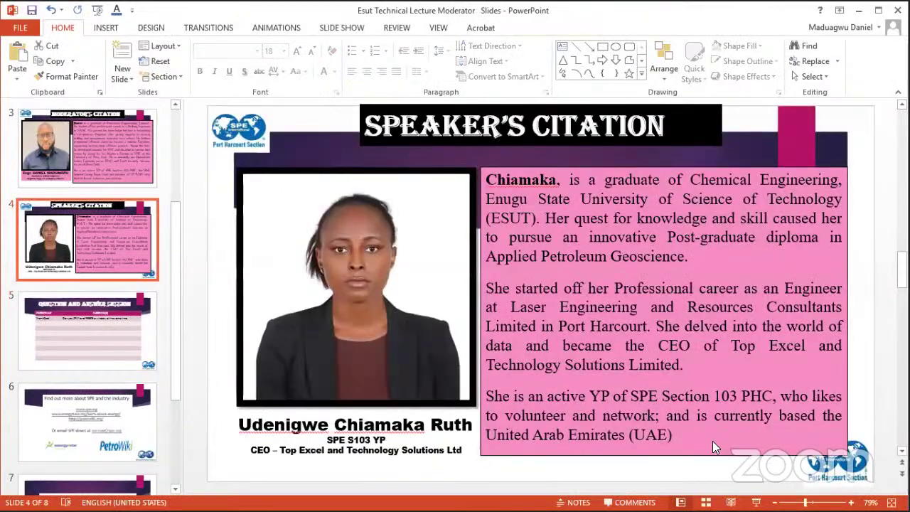